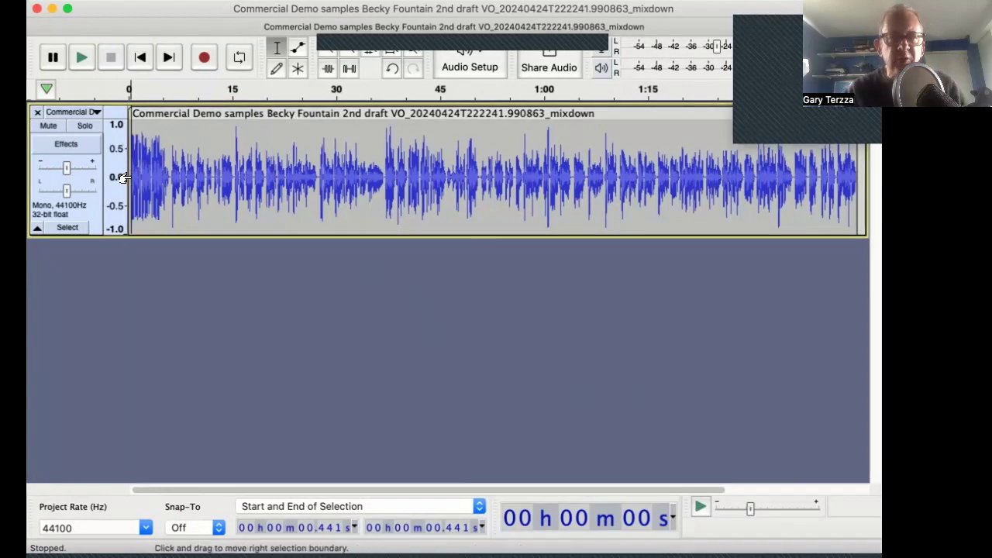
Play the full commercial demo recording from start to end and stop playback.
left_click(81, 59)
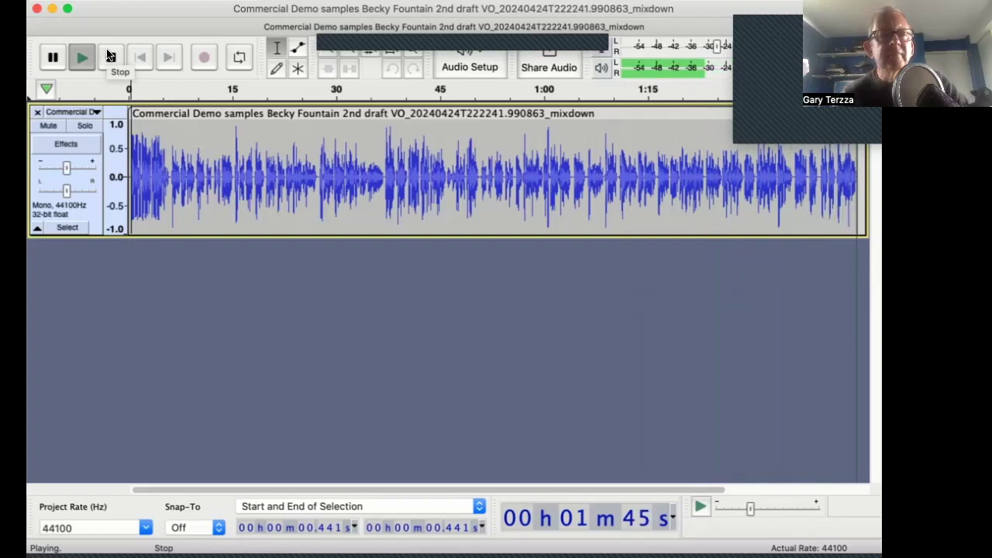
left_click(109, 57)
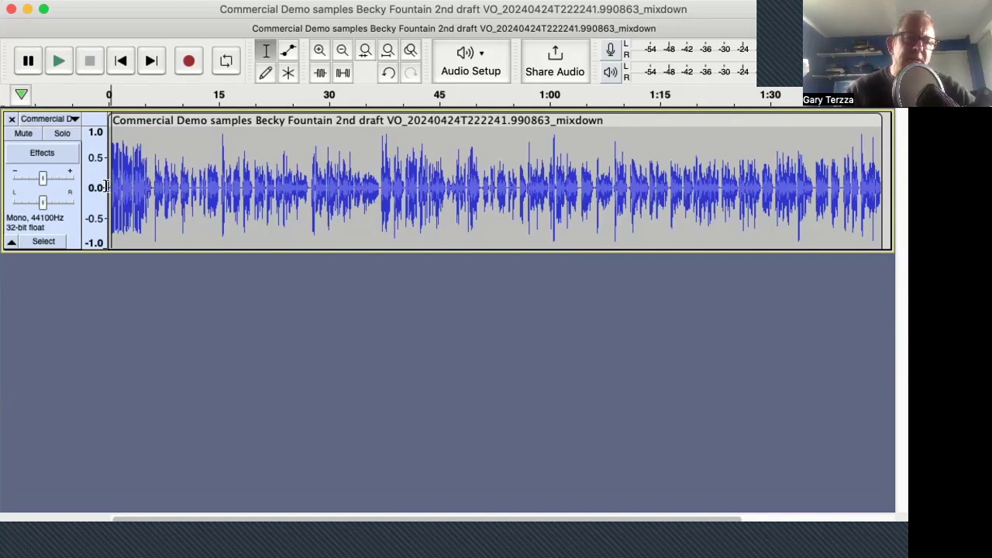
Select the opening section from 0 to about 6 seconds and play the start of it.
left_click_drag(109, 186, 152, 187)
key("space")
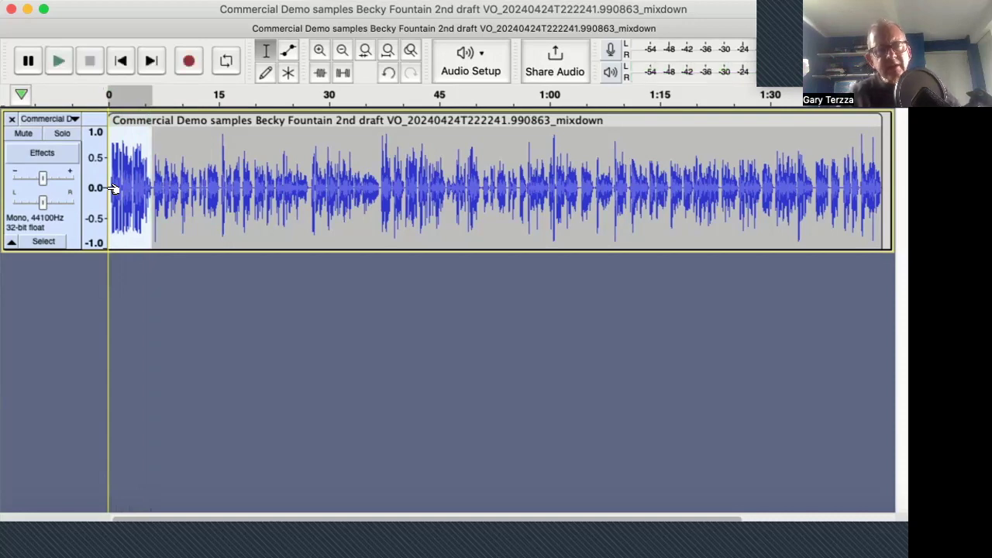
left_click(117, 188)
key("space")
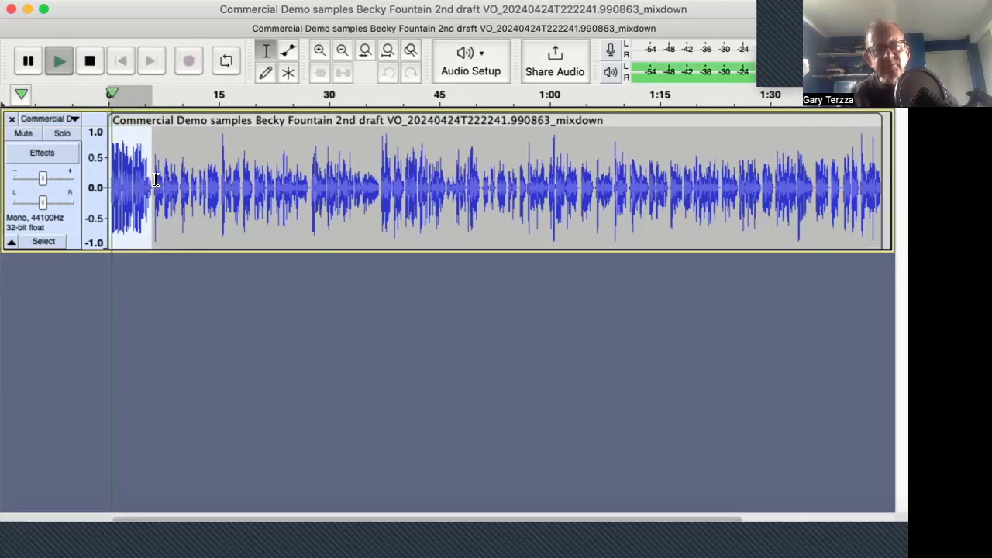
key("space")
Select the second section from about 6 to 13 seconds and play part of it.
left_click(153, 180)
left_click_drag(190, 178, 203, 179)
key("space")
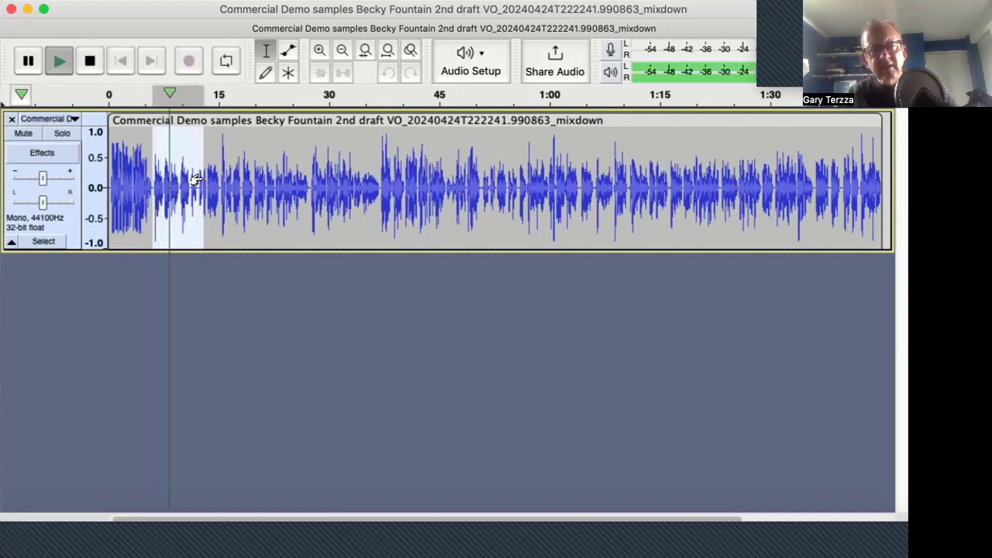
key("space")
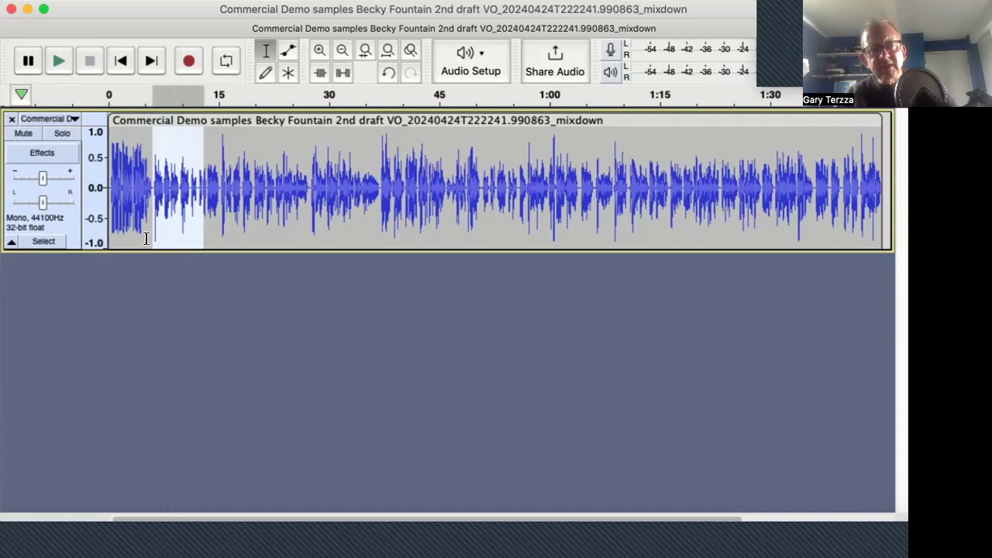
Zoom in on the track at about 6 seconds and examine the individual phrases along the waveform through to its end.
left_click(146, 237)
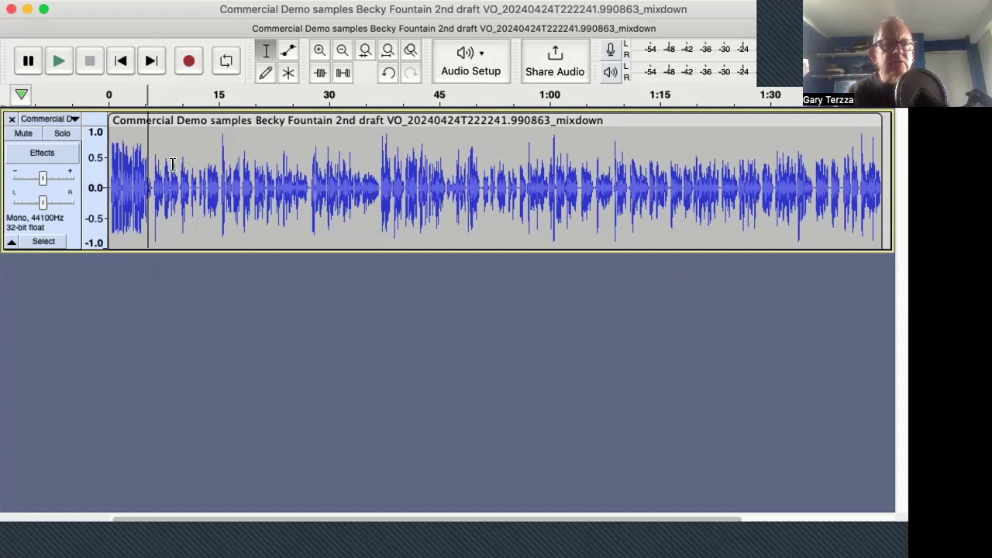
left_click(136, 178)
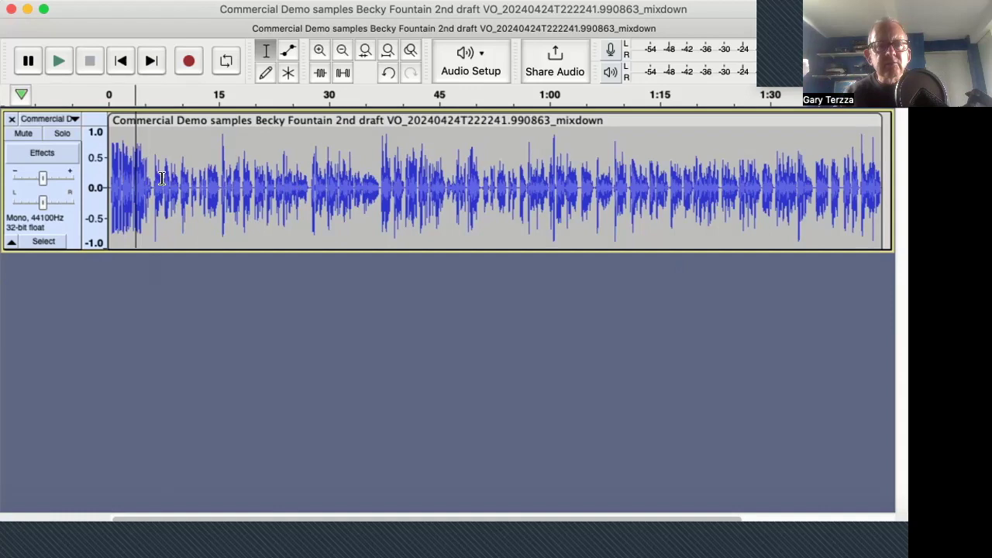
left_click(155, 177)
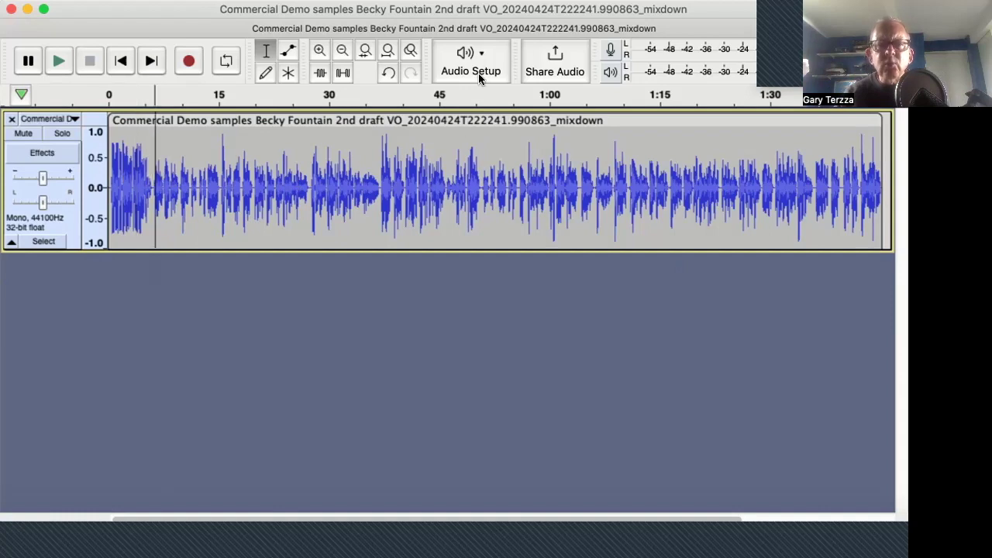
left_click(318, 51)
left_click(318, 51)
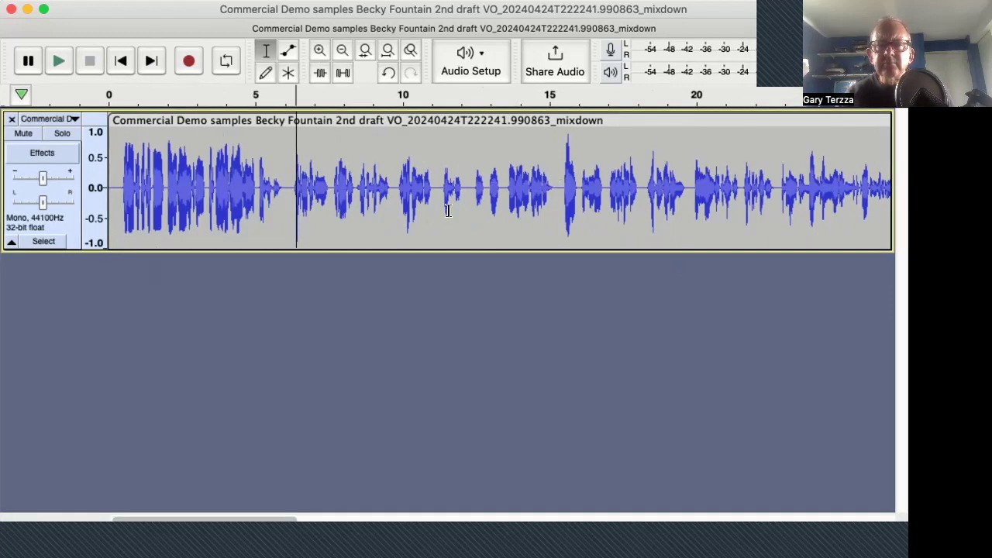
left_click(553, 174)
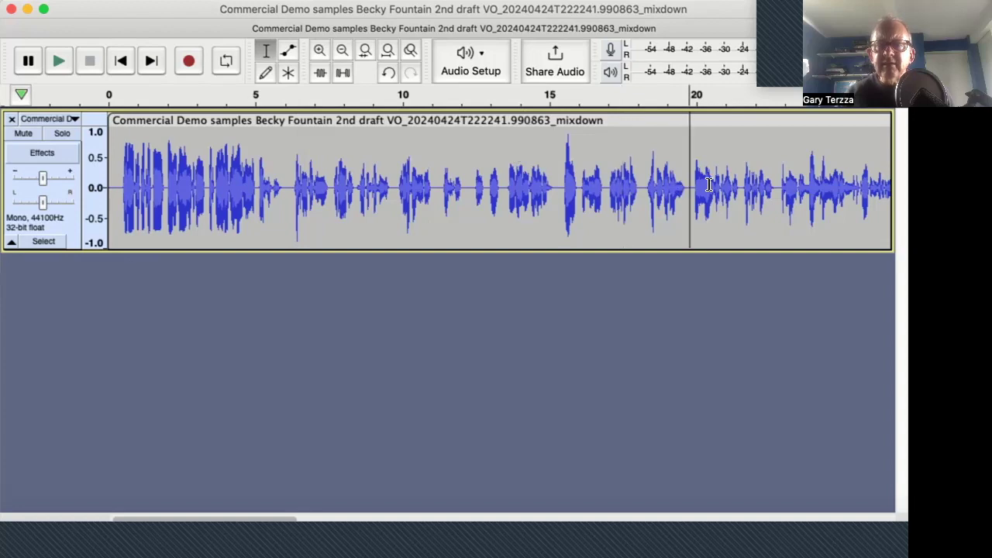
scroll(708, 184, "right", 10)
scroll(708, 184, "right", 20)
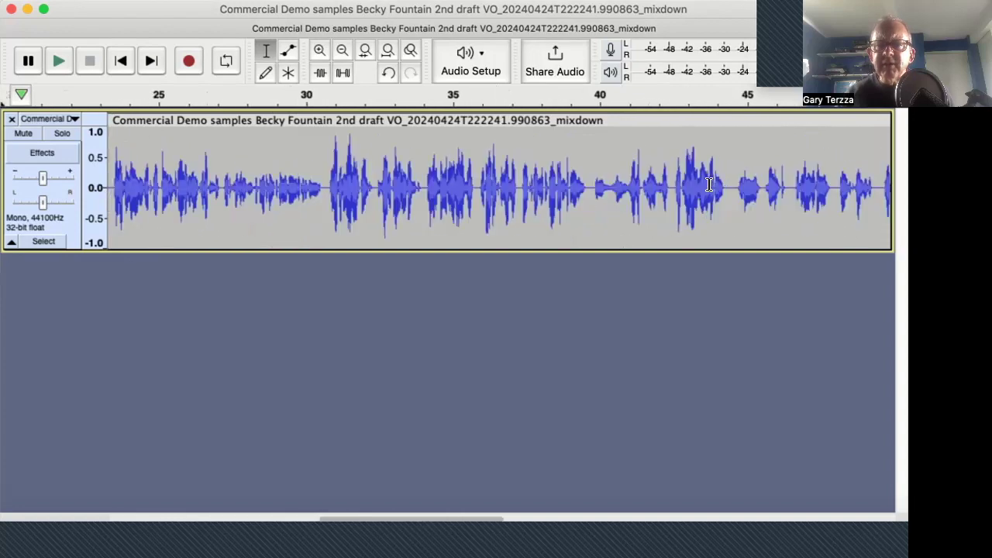
scroll(708, 185, "right", 20)
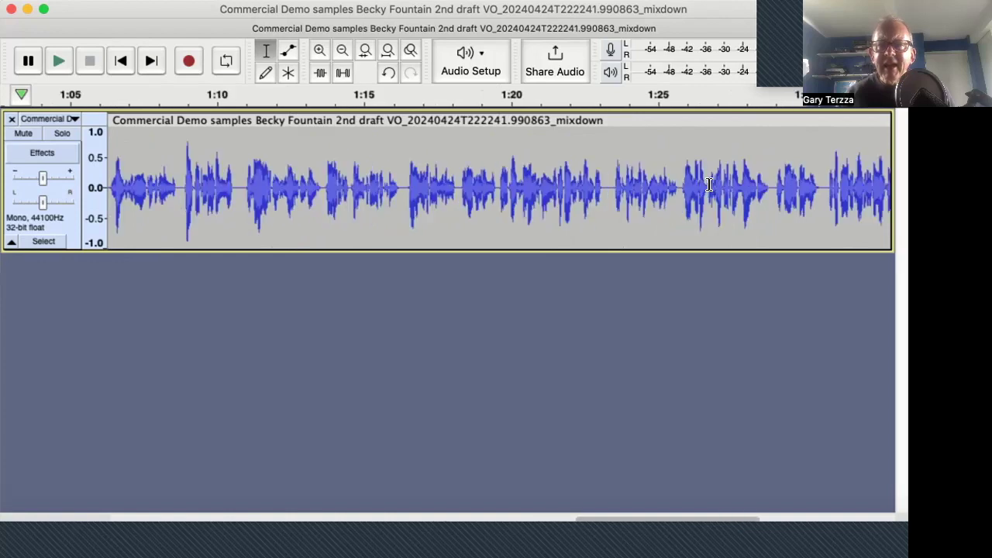
scroll(708, 184, "left", 20)
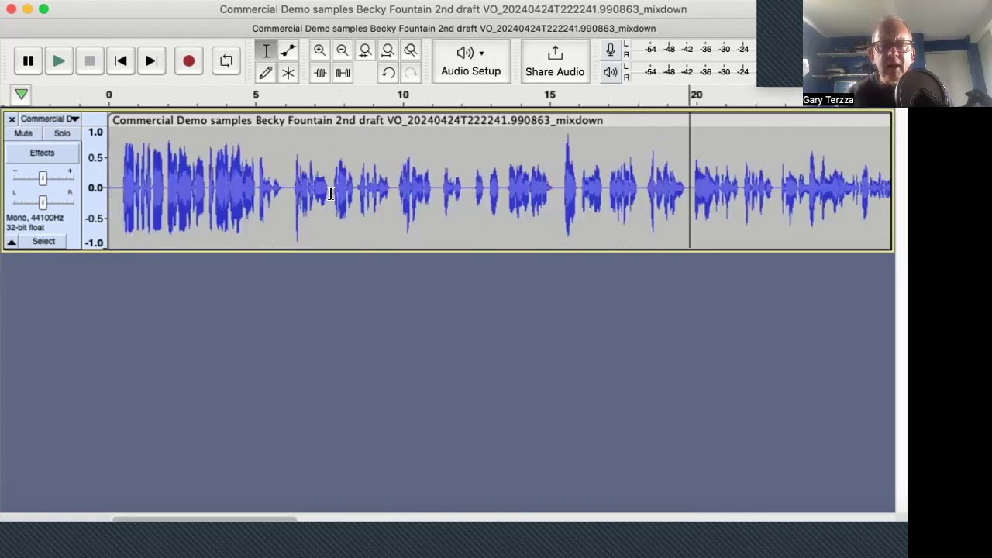
scroll(330, 194, "right", 20)
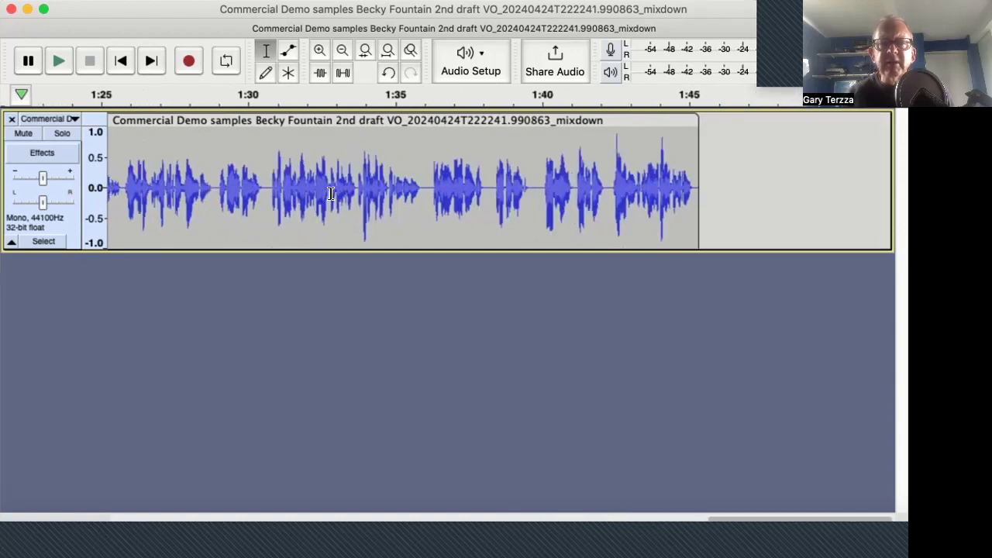
scroll(285, 183, "left", 8)
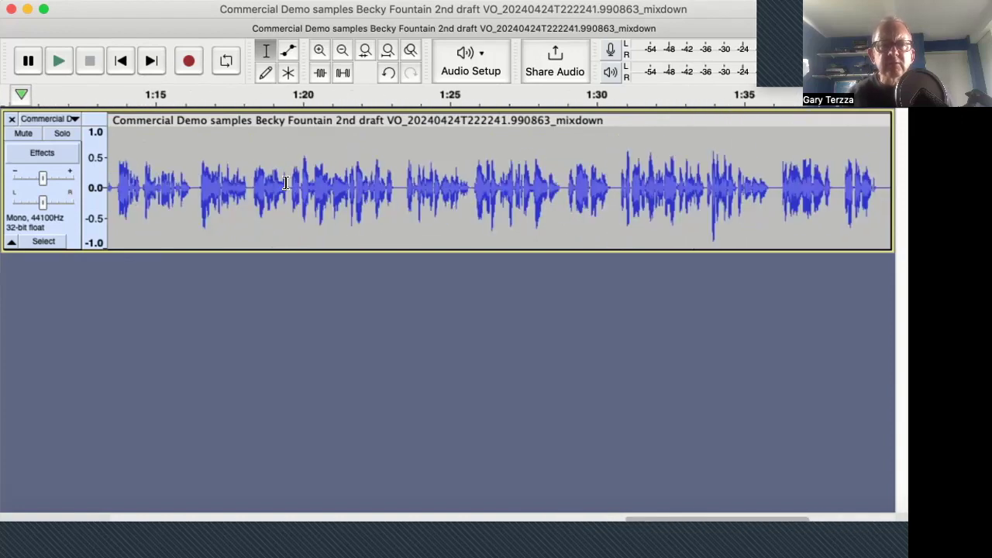
Listen to the phrases starting at about 1:31 and about 1:16 to check where each clip begins.
left_click(617, 188)
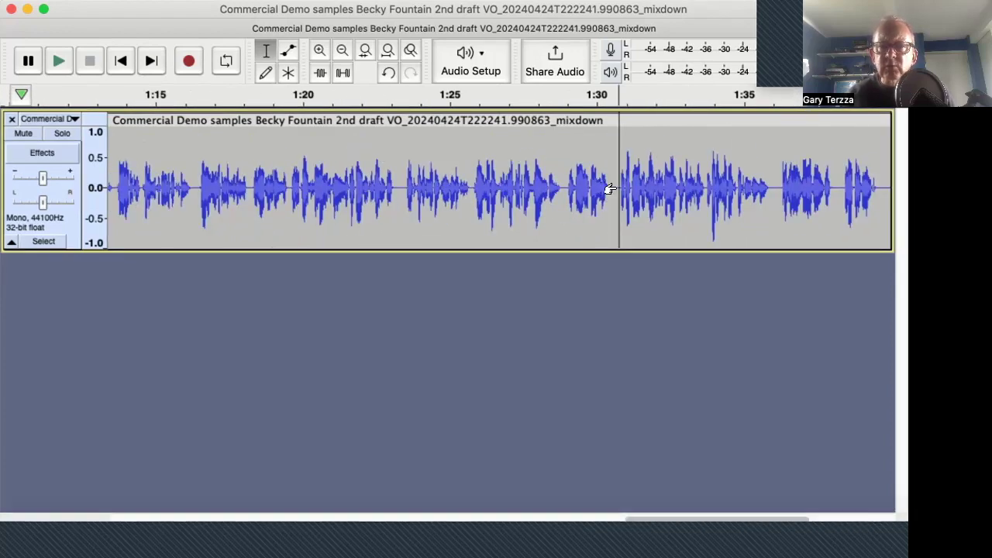
key("space")
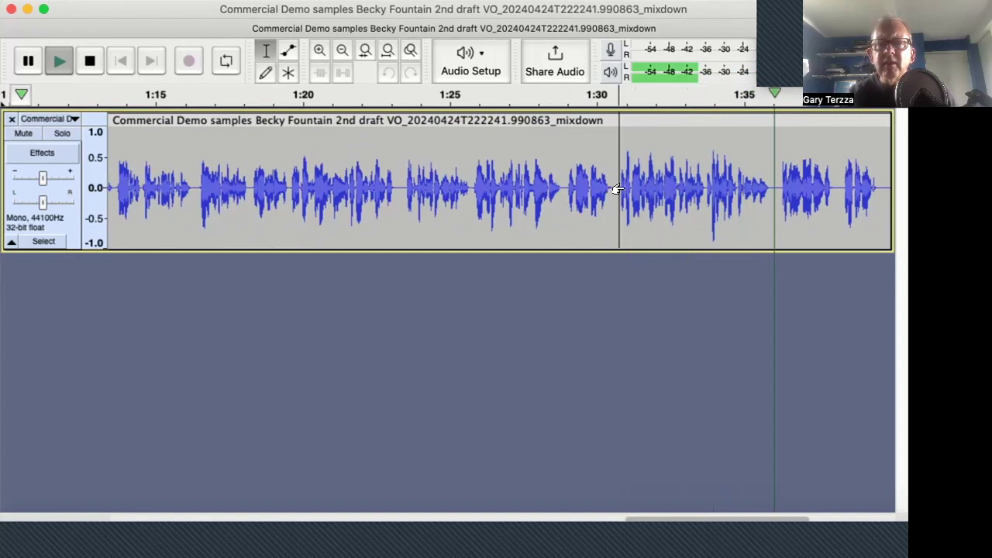
key("space")
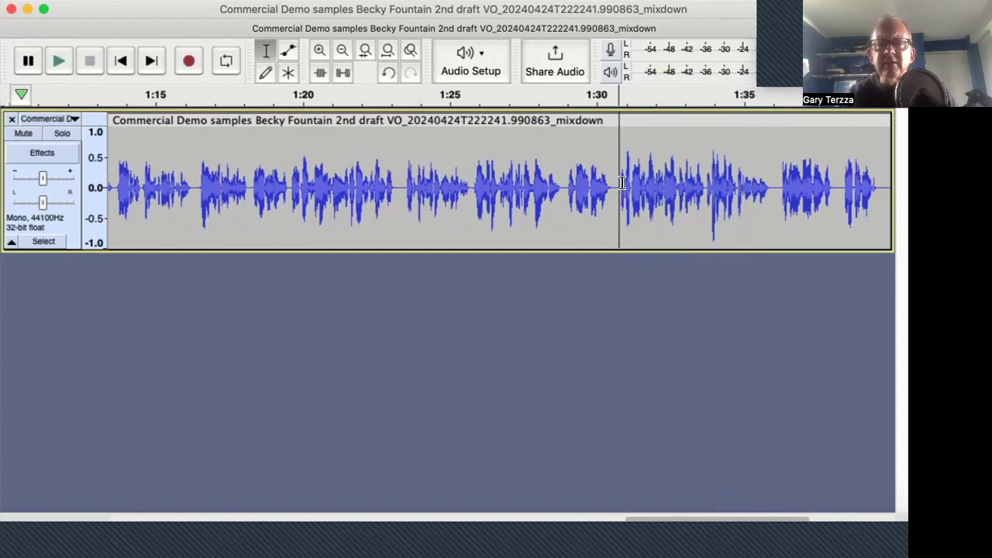
left_click(198, 189)
key("space")
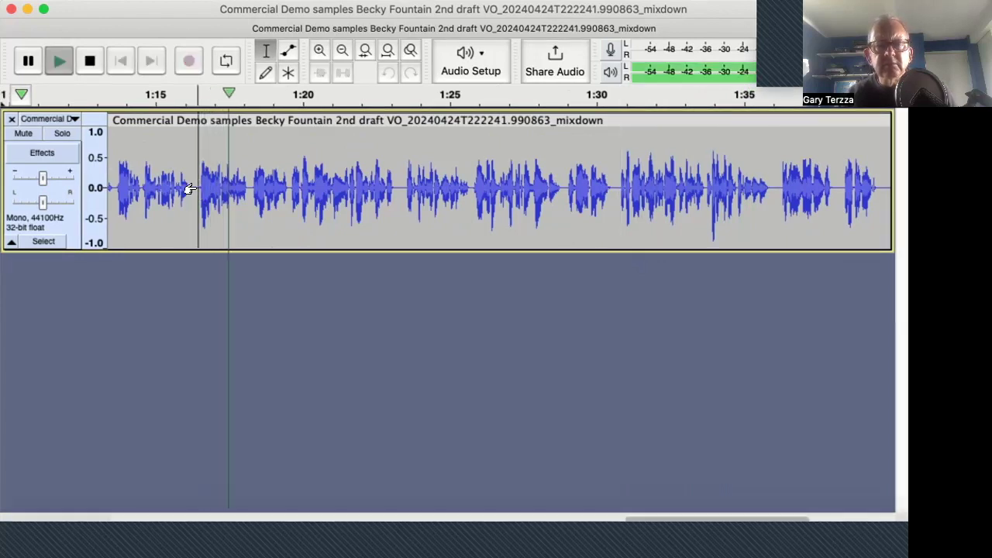
key("space")
Play the clip from about 1:23 and delete the phrases between about 1:26 and 1:31.
left_click(403, 182)
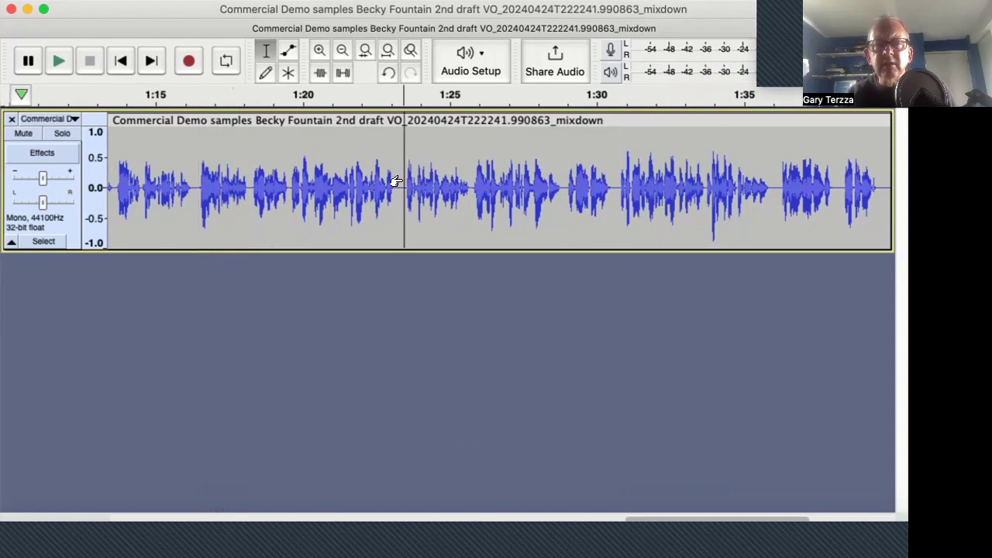
key("space")
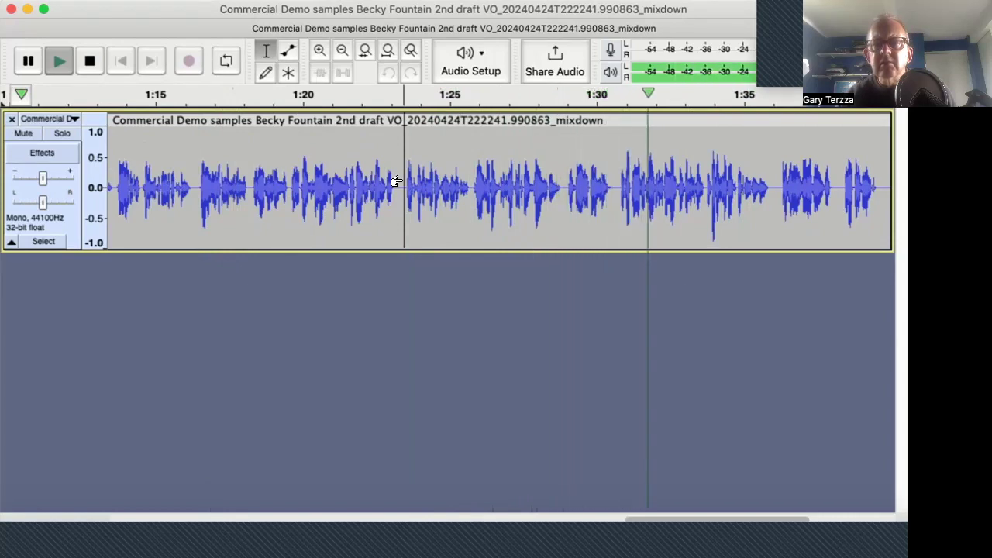
key("space")
left_click_drag(612, 186, 480, 193)
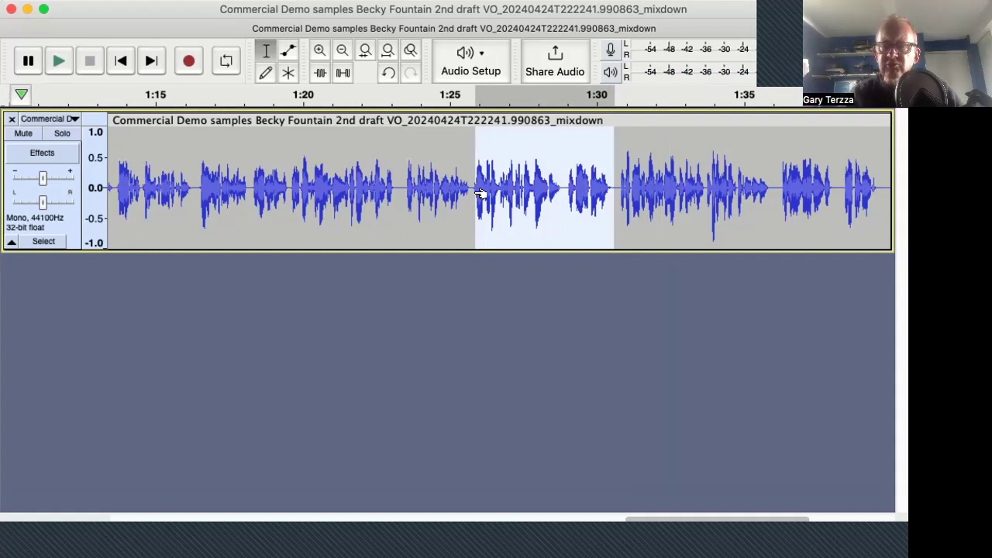
key("Delete")
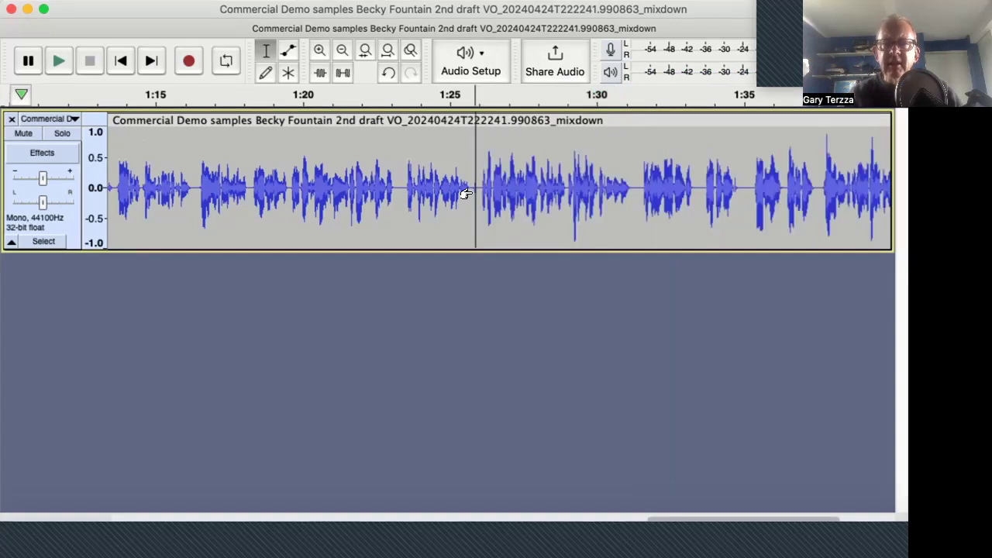
Listen across the edit at about 1:26, starting from about 1:23 and again from slightly earlier.
left_click(403, 184)
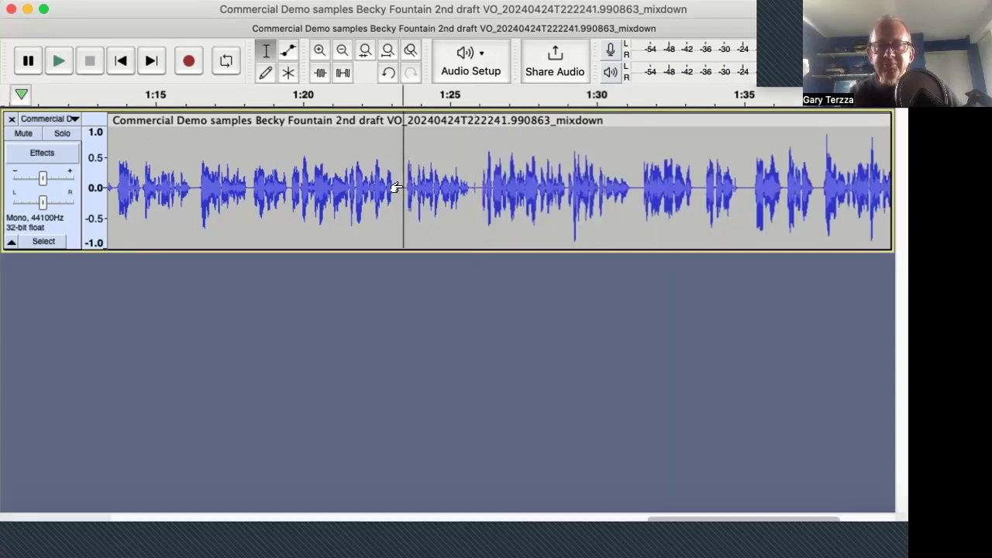
key("space")
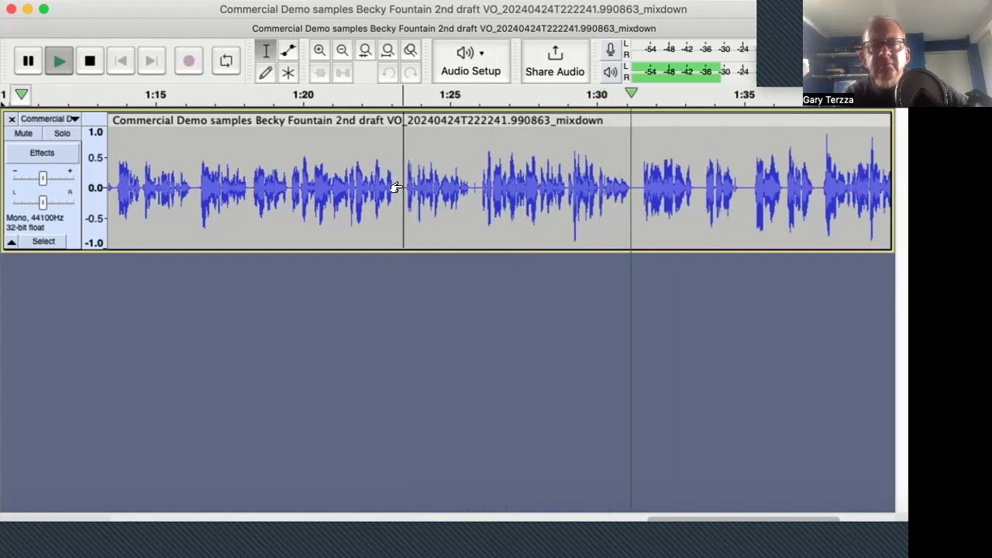
key("space")
left_click(375, 192)
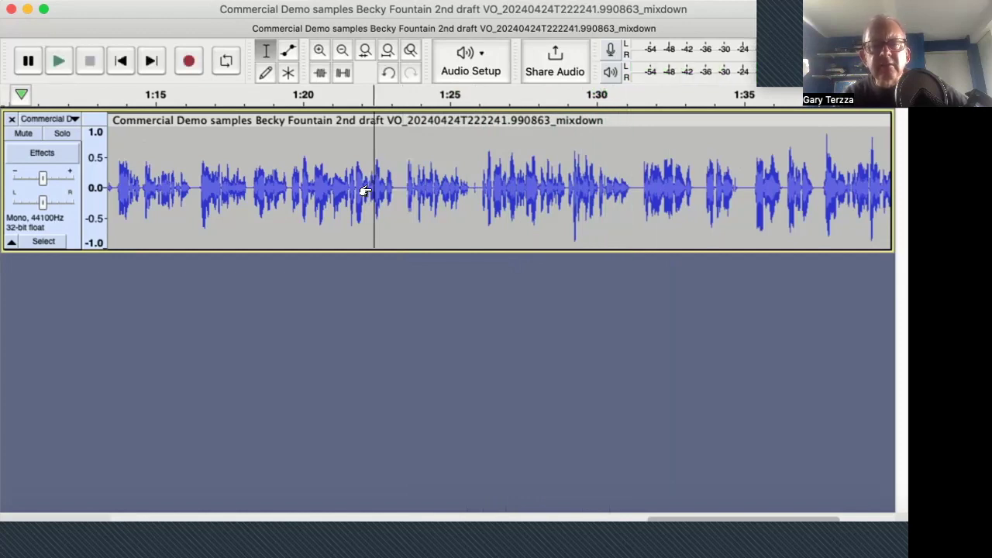
key("space")
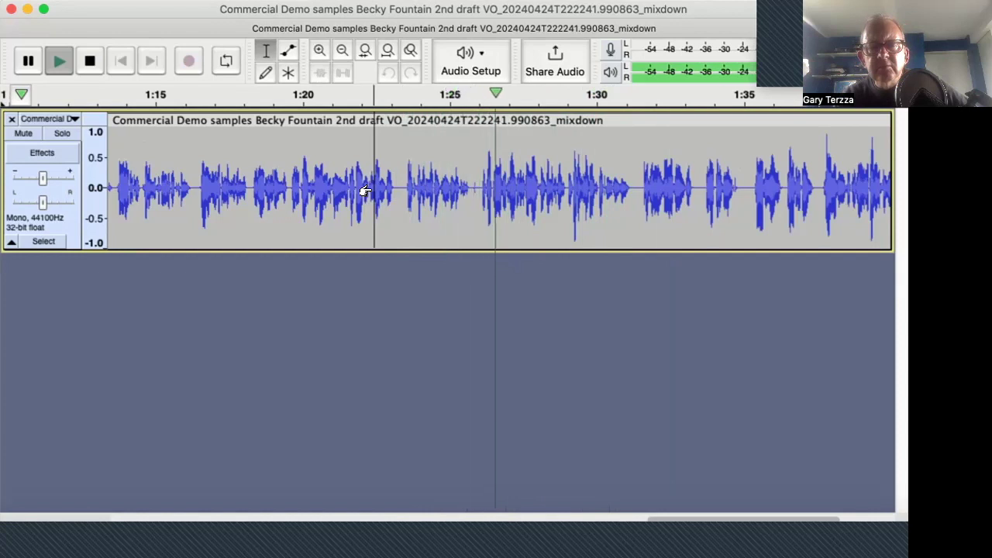
key("space")
Delete the short stretch of audio in the gap at the 1:26 edit to tighten the join.
left_click(478, 184)
left_click_drag(478, 186, 473, 189)
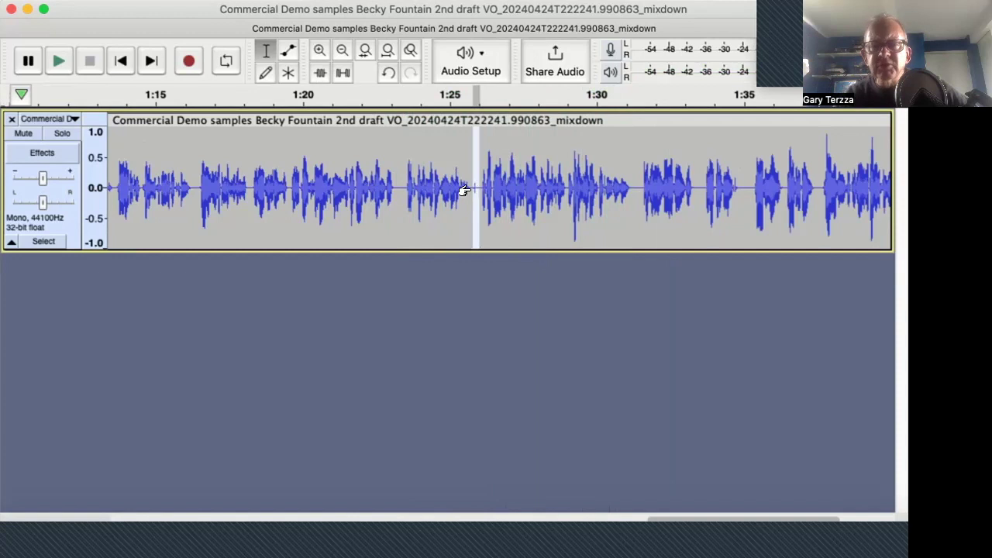
key("Delete")
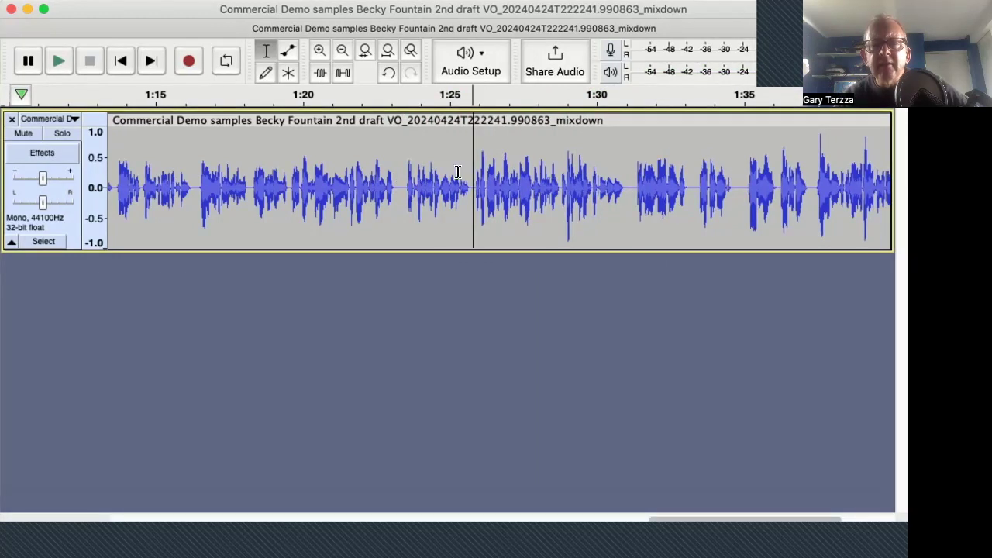
Shorten the pauses between phrases at about 1:31 and 1:33 by deleting a short stretch of silence from each.
left_click(634, 183)
left_click_drag(635, 182, 628, 184)
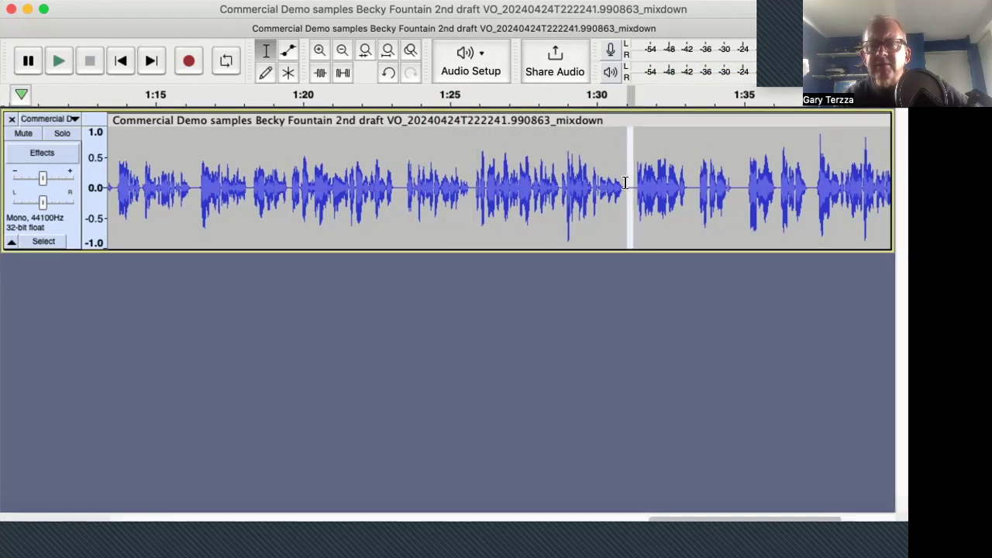
key("Delete")
left_click(690, 181)
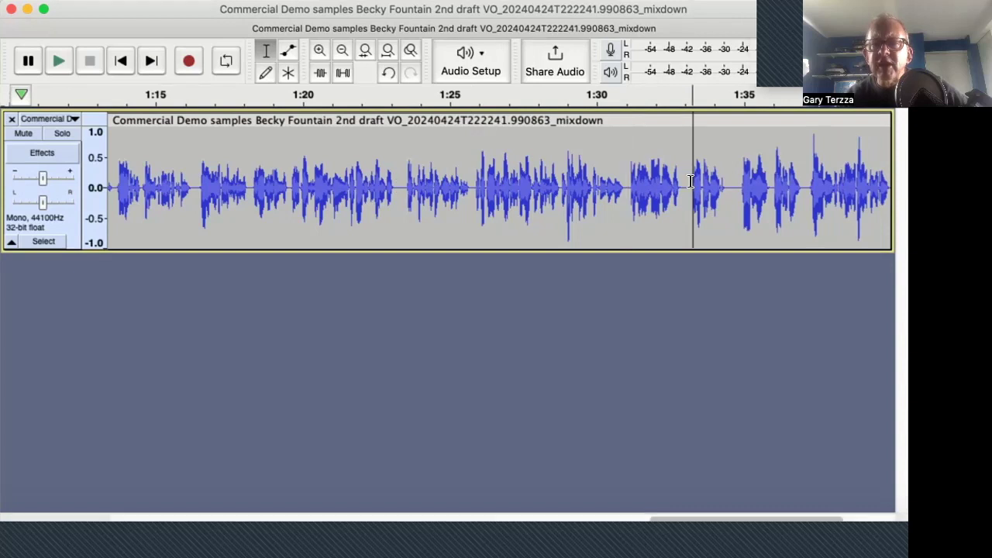
left_click_drag(687, 181, 680, 183)
key("Delete")
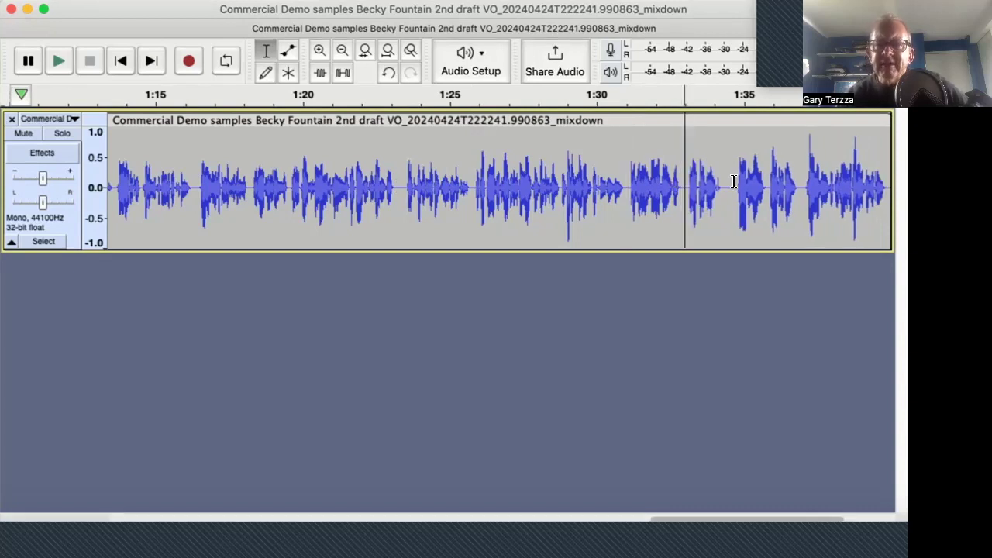
Delete short stretches of silence from the pauses at about 1:34 and 1:37.
left_click_drag(729, 183, 719, 186)
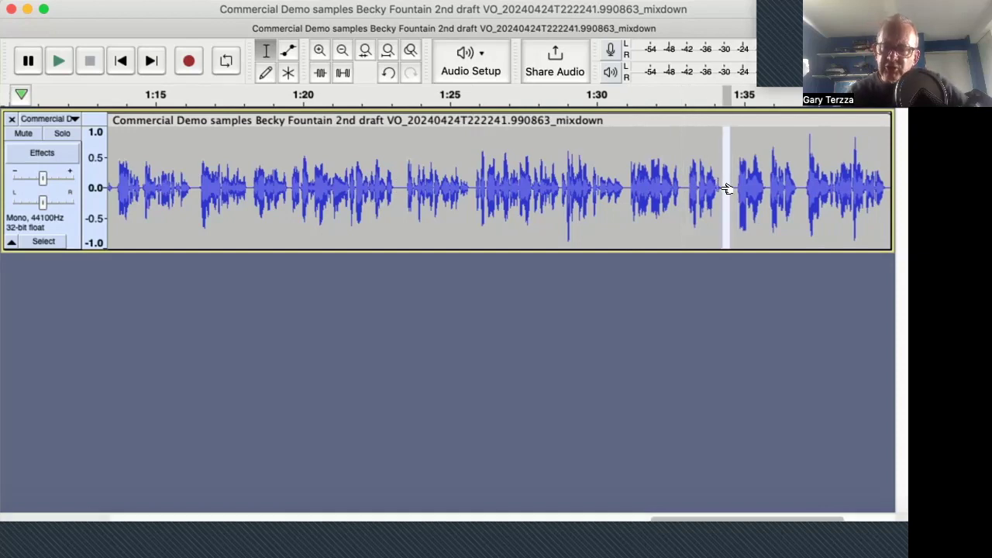
key("Delete")
left_click_drag(798, 183, 787, 183)
key("Delete")
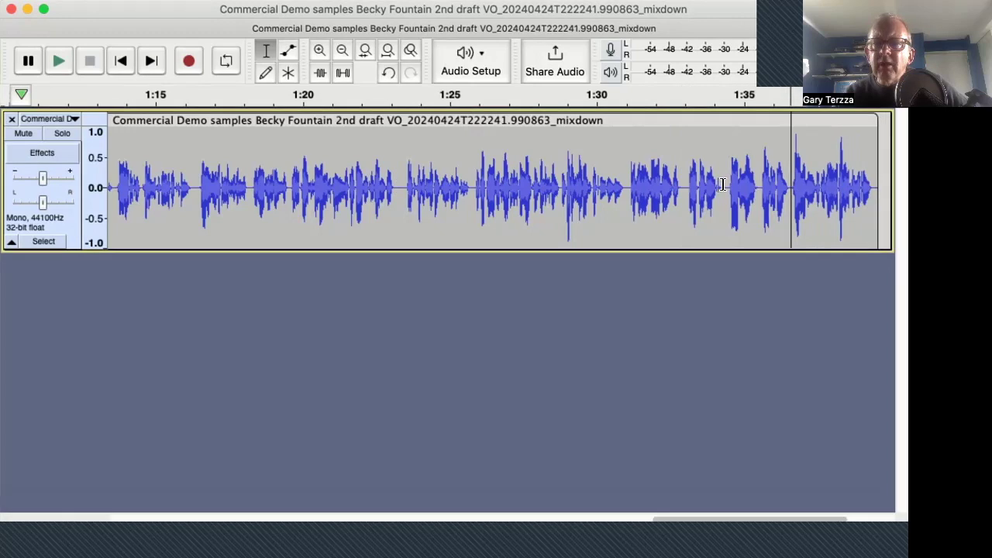
Tighten the pauses at about 1:34 and 1:33 by deleting a short stretch of silence from each.
left_click(726, 183)
left_click_drag(727, 183, 721, 182)
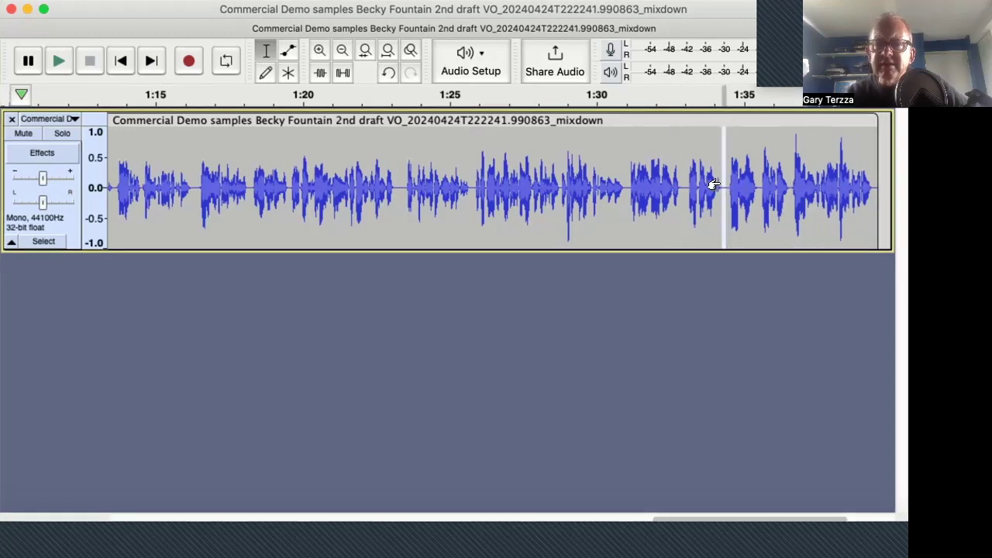
key("Delete")
left_click_drag(686, 180, 679, 178)
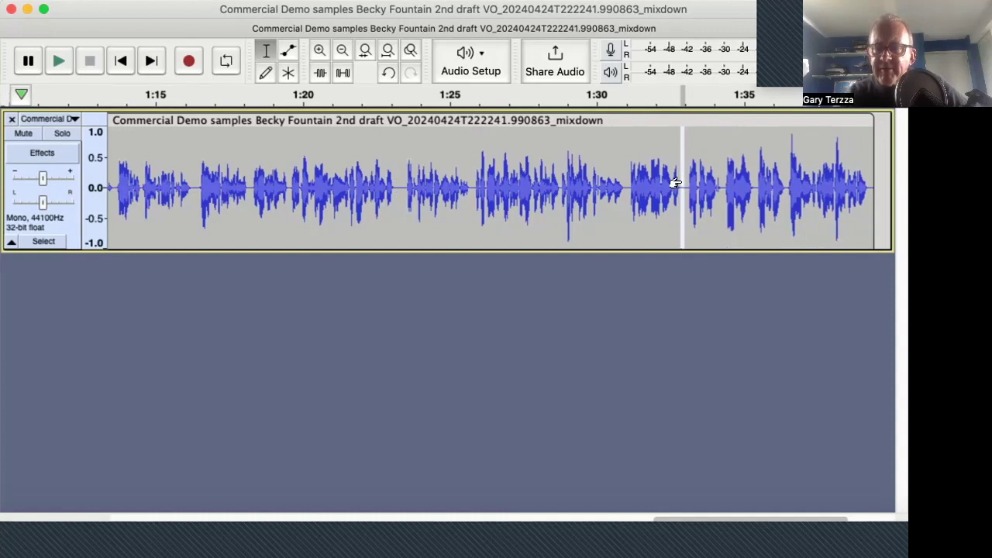
key("Delete")
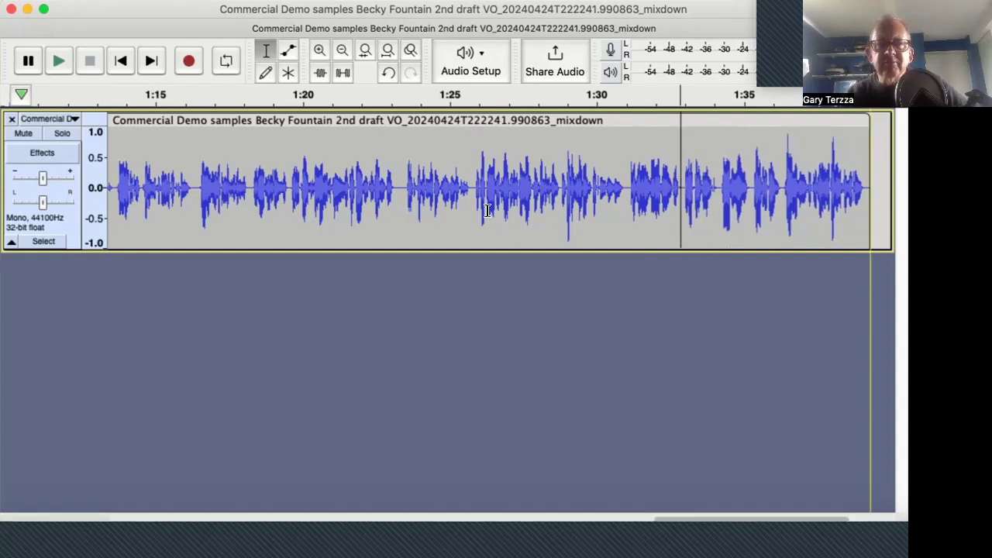
Delete short stretches of silence from the pauses at about 1:23, 1:16 and 1:11.
left_click(398, 186)
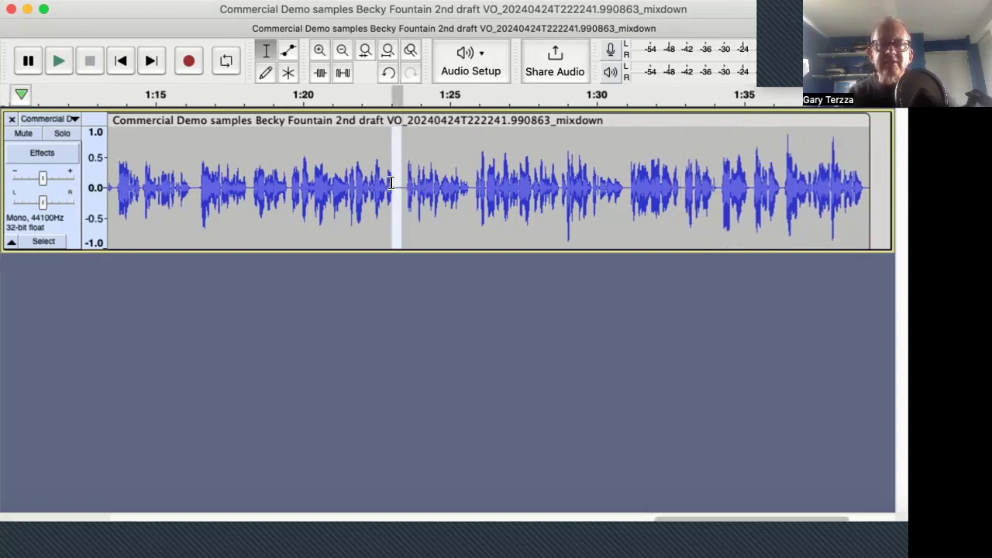
left_click(392, 183)
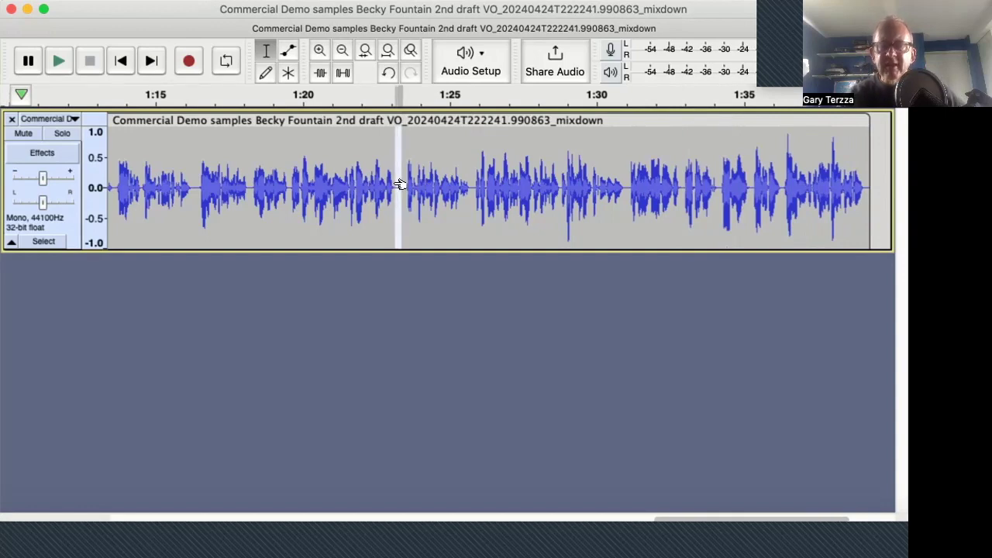
key("Delete")
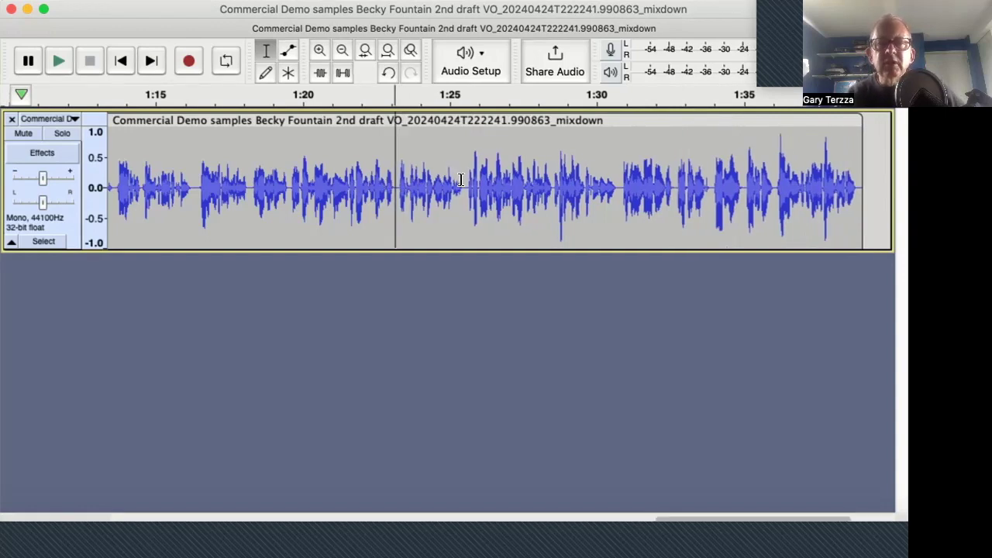
scroll(341, 169, "left", 4)
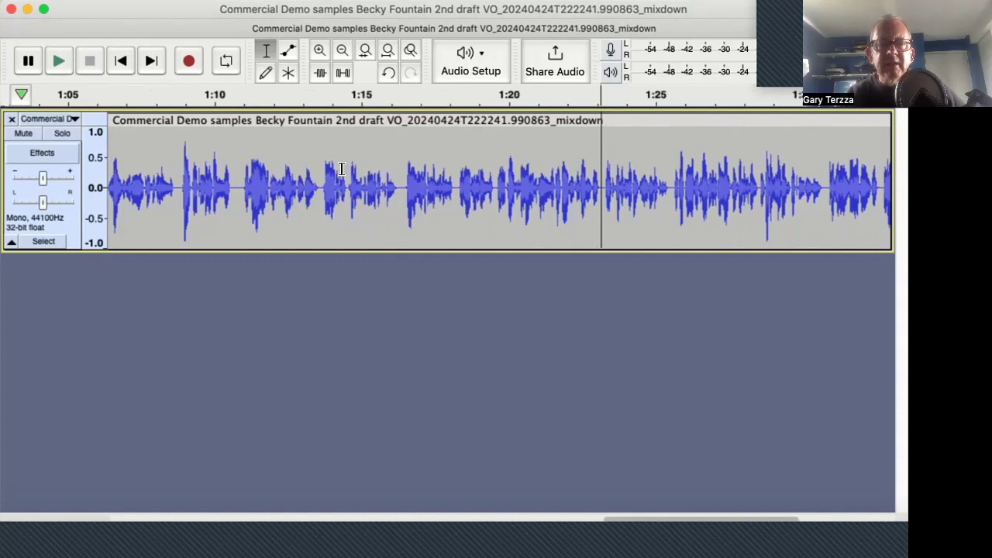
left_click(403, 187)
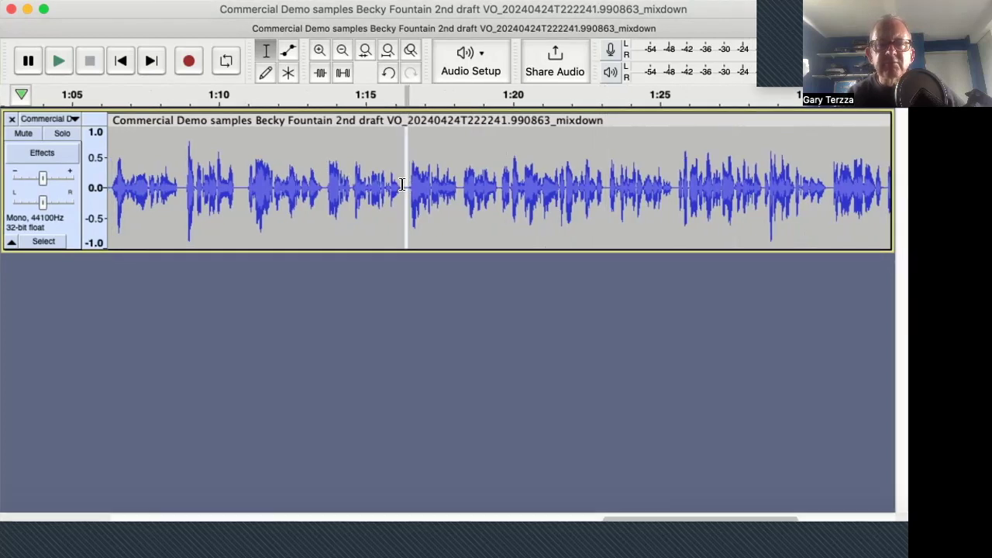
key("Delete")
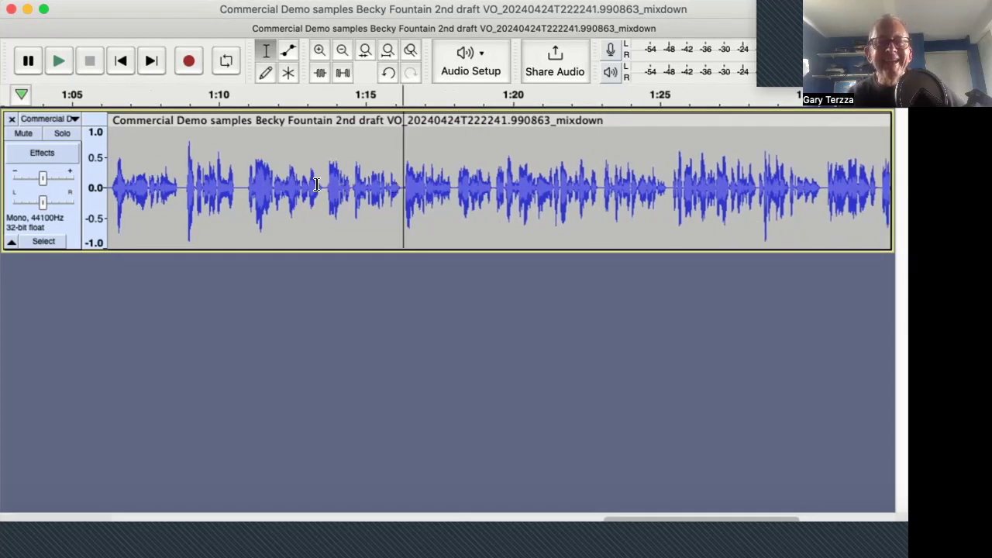
left_click_drag(245, 185, 235, 185)
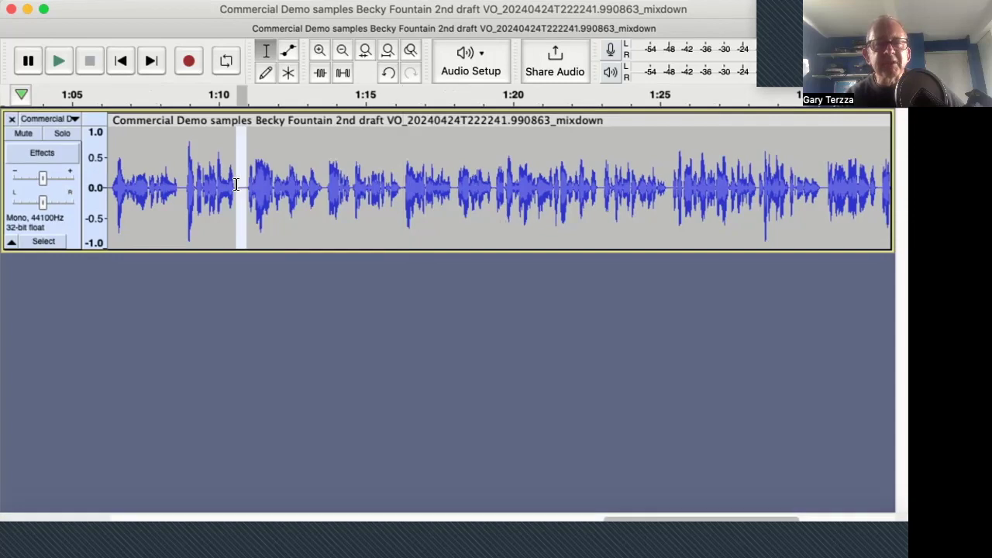
key("Delete")
Shorten the pauses between phrases at about 1:04 and 1:06 by deleting a little silence from each.
scroll(232, 186, "left", 5)
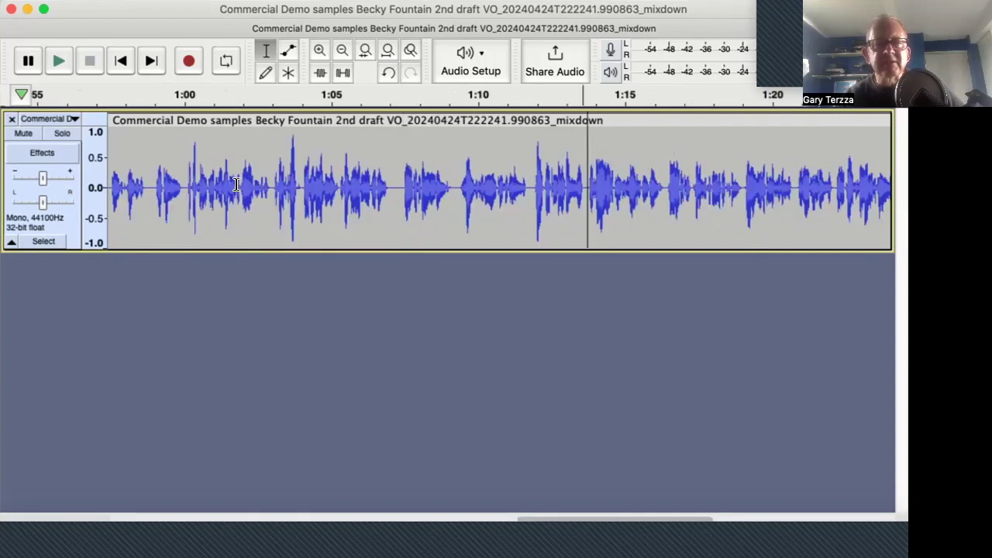
scroll(457, 188, "left", 3)
left_click_drag(461, 186, 452, 186)
key("Delete")
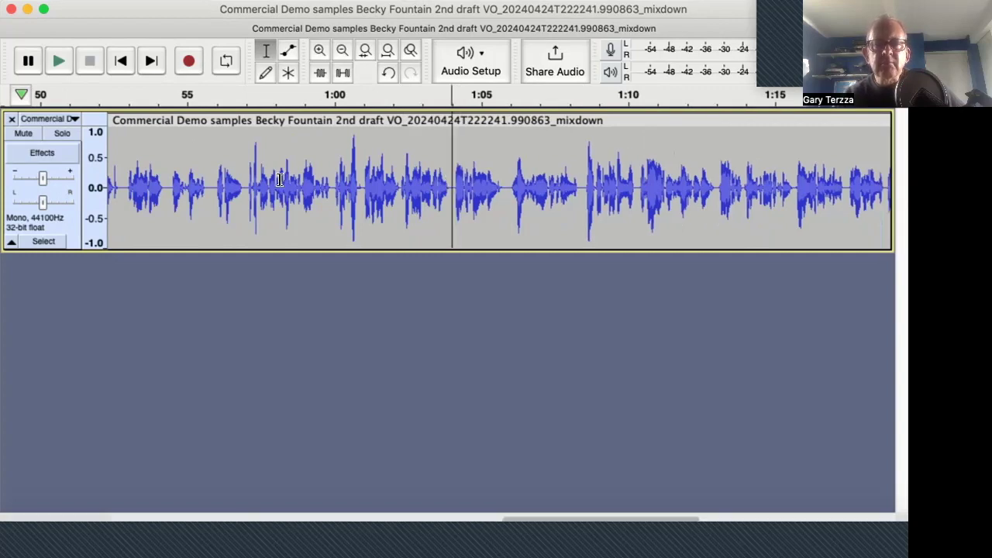
left_click(502, 190)
left_click_drag(502, 190, 509, 190)
key("Delete")
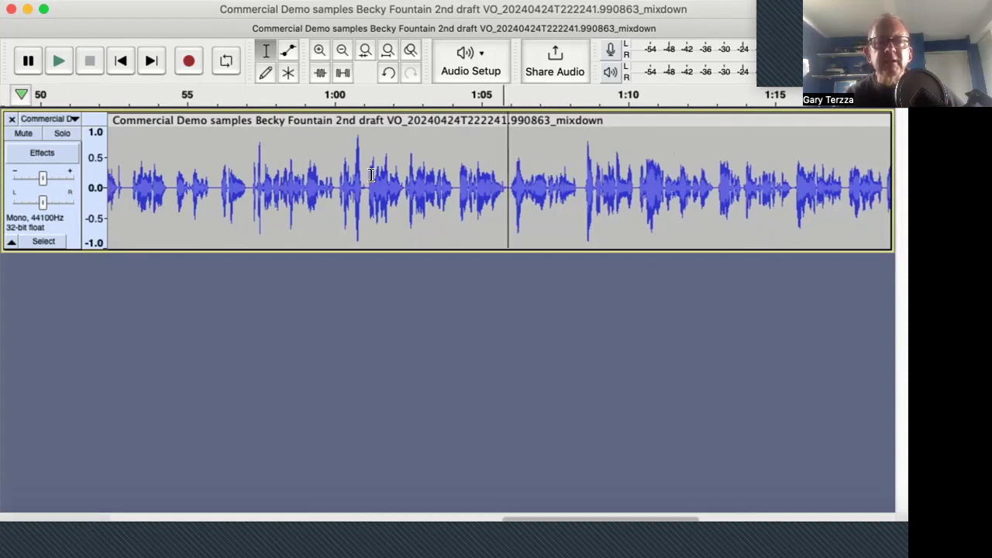
Select the passage from about 0:51 to 0:57 and listen to it.
scroll(391, 176, "left", 3)
left_click_drag(268, 194, 454, 211)
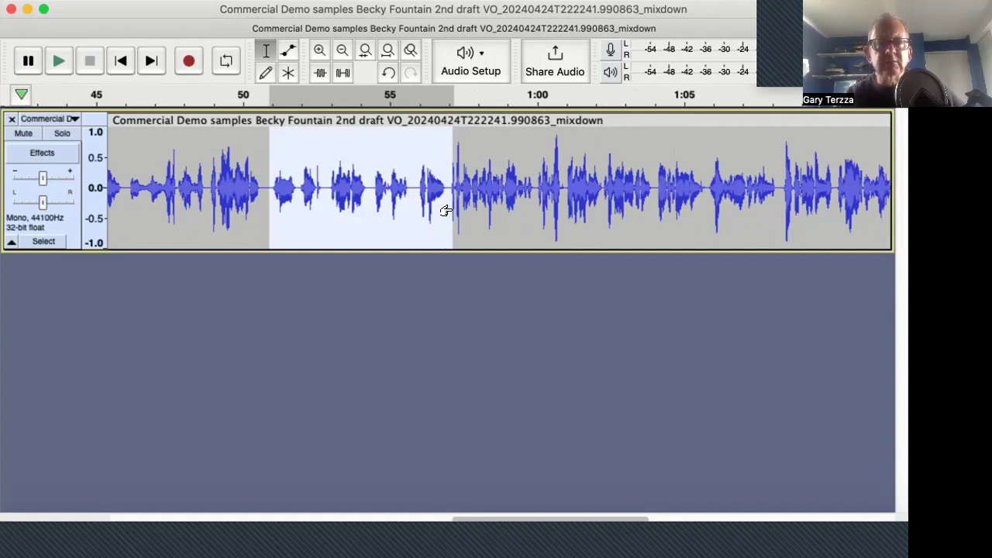
key("space")
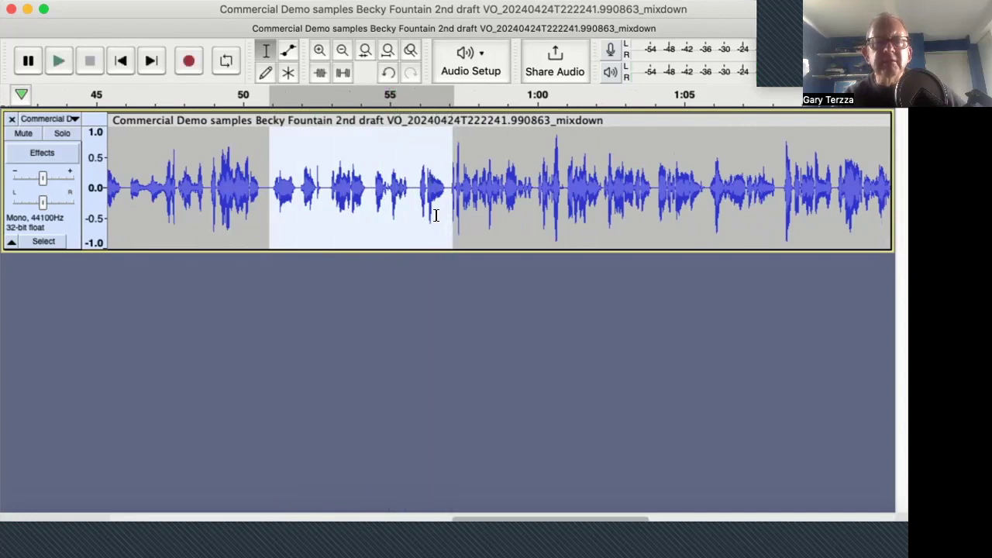
Delete short stretches of silence from the pauses at about 0:56, 0:54 and 0:53.
left_click(415, 186)
left_click_drag(417, 184, 412, 184)
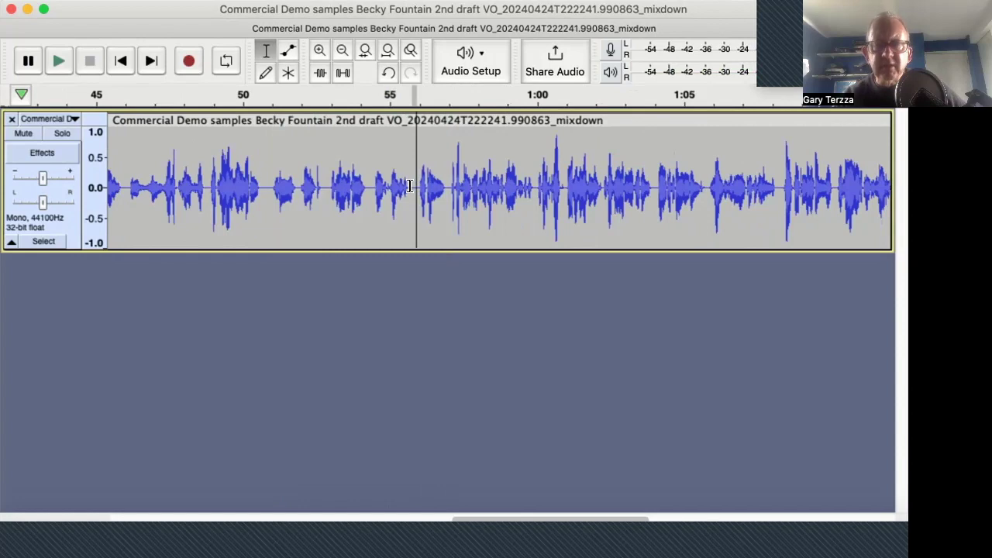
key("Delete")
left_click(367, 181)
key("Delete")
left_click(325, 179)
key("Delete")
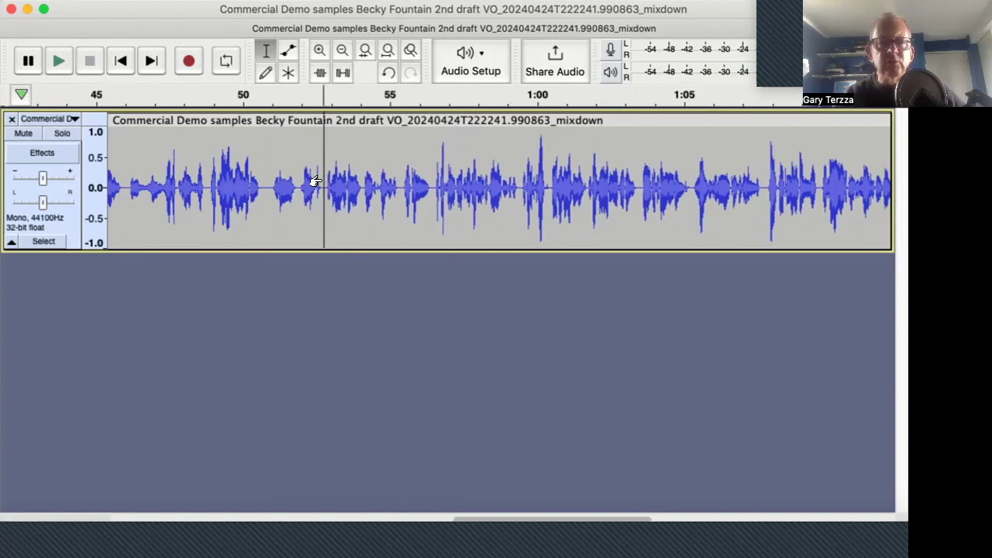
Shorten the pause before the phrase at about 0:51 by deleting part of its silence.
left_click(298, 190)
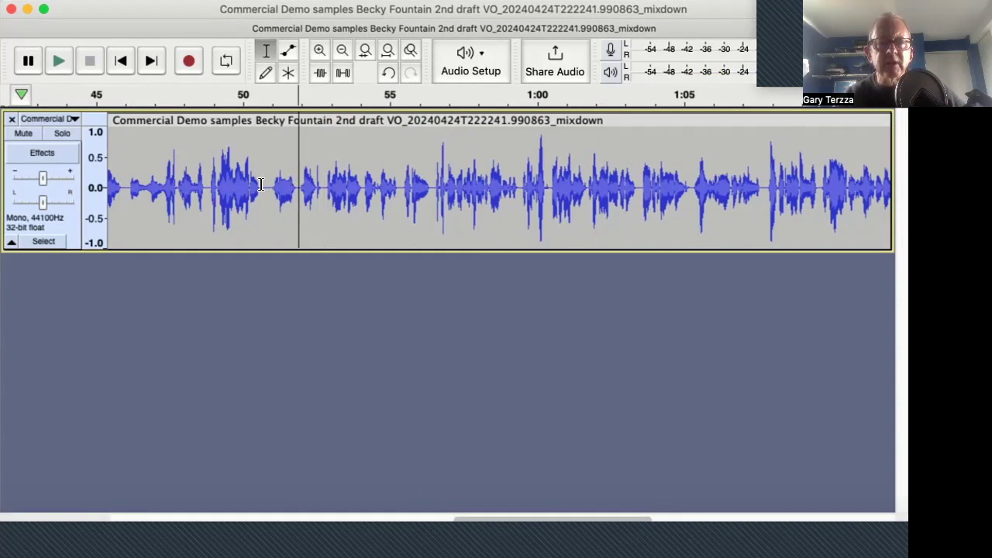
left_click_drag(259, 184, 266, 185)
key("Delete")
Delete a short stretch of silence from the pause between clips at about 0:27.
scroll(256, 174, "left", 10)
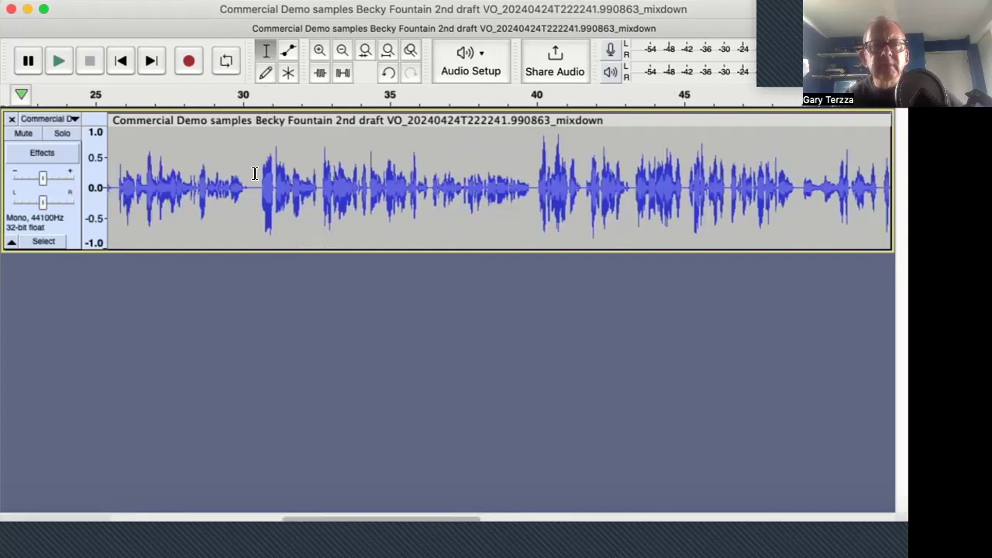
scroll(254, 174, "left", 3)
left_click_drag(286, 183, 279, 183)
key("Delete")
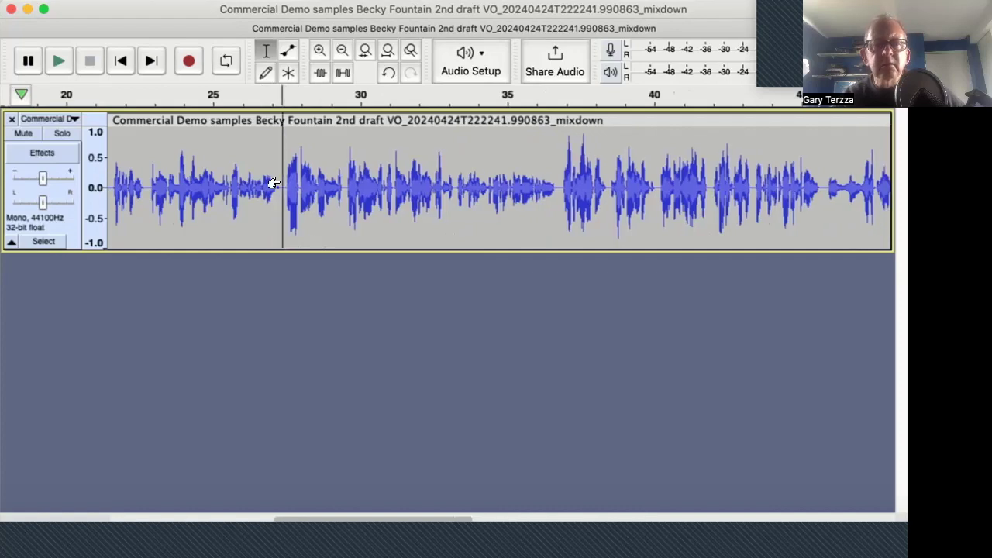
Tighten the pauses near the beginning of the demo, at about 0:11 and 0:06, by deleting some silence from each.
scroll(273, 183, "left", 12)
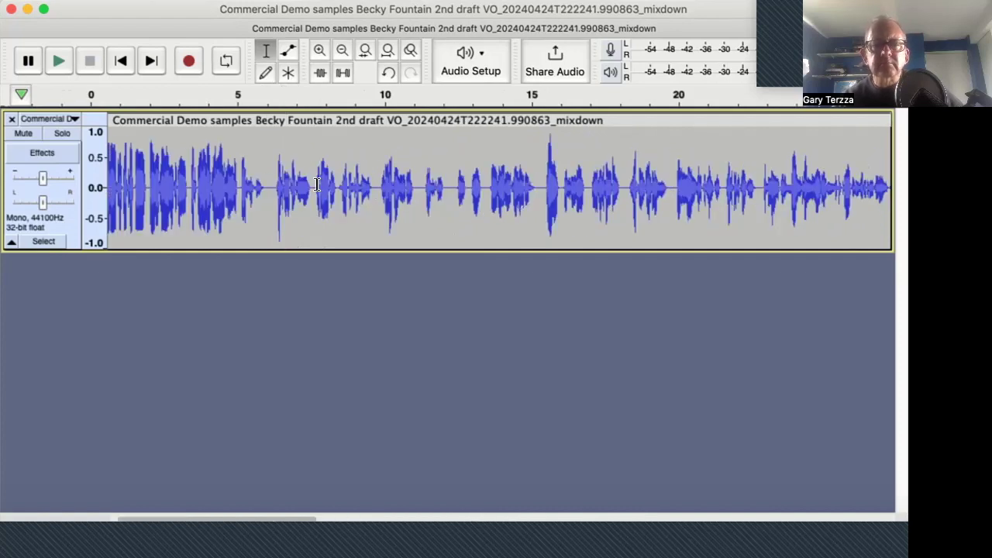
left_click(270, 183)
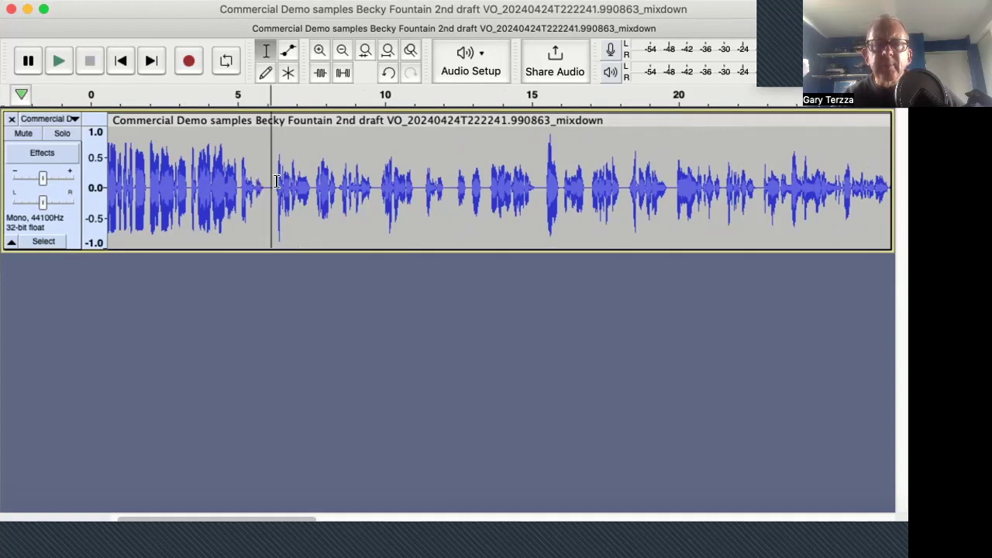
left_click(420, 179)
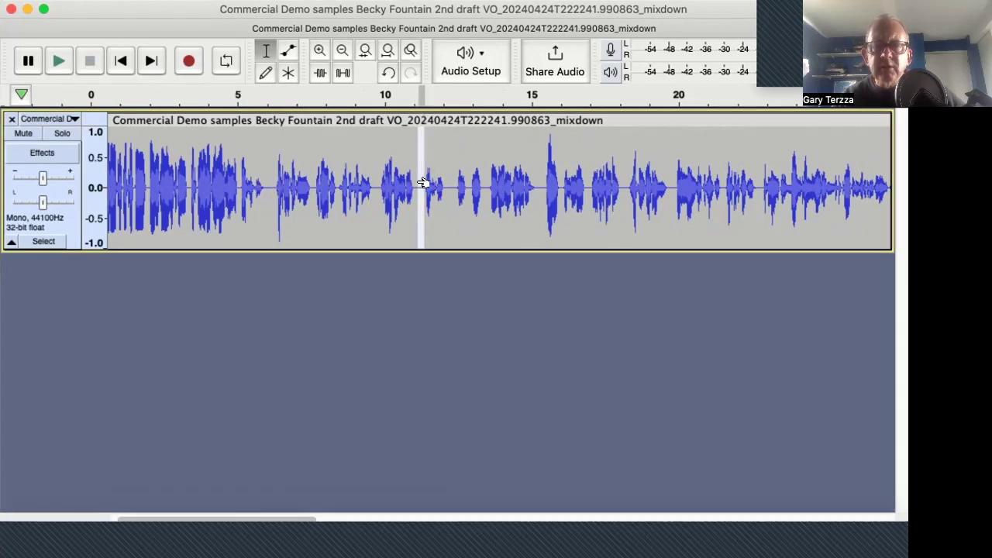
key("Delete")
left_click_drag(272, 183, 266, 184)
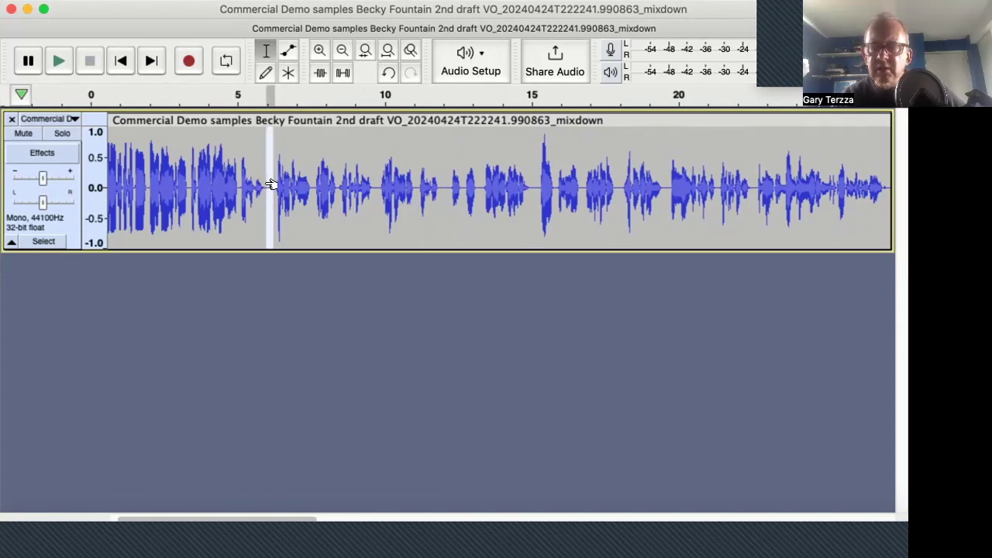
key("Delete")
Delete short stretches of silence from the pauses at about 0:15, 0:12 and 0:13.
left_click_drag(527, 185, 522, 185)
key("Delete")
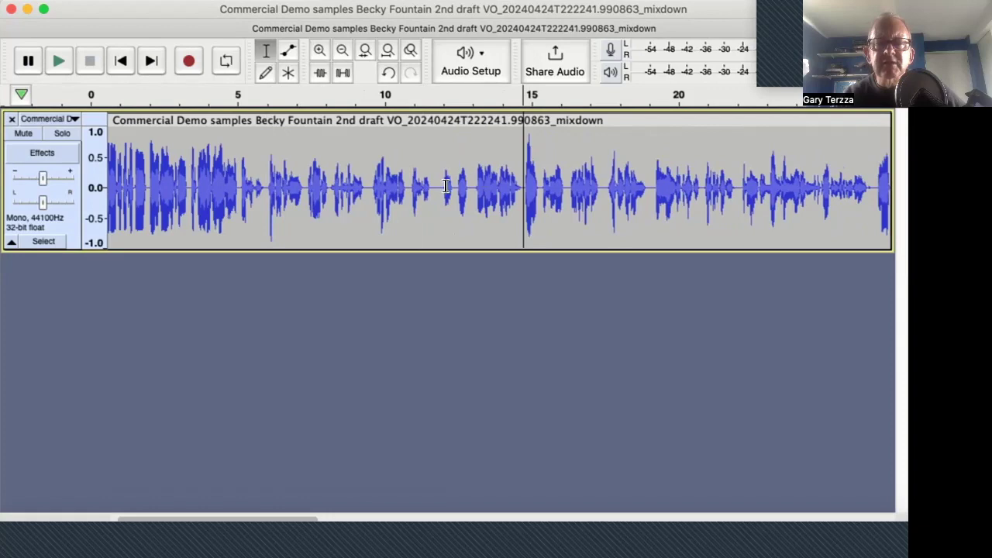
left_click_drag(442, 186, 434, 185)
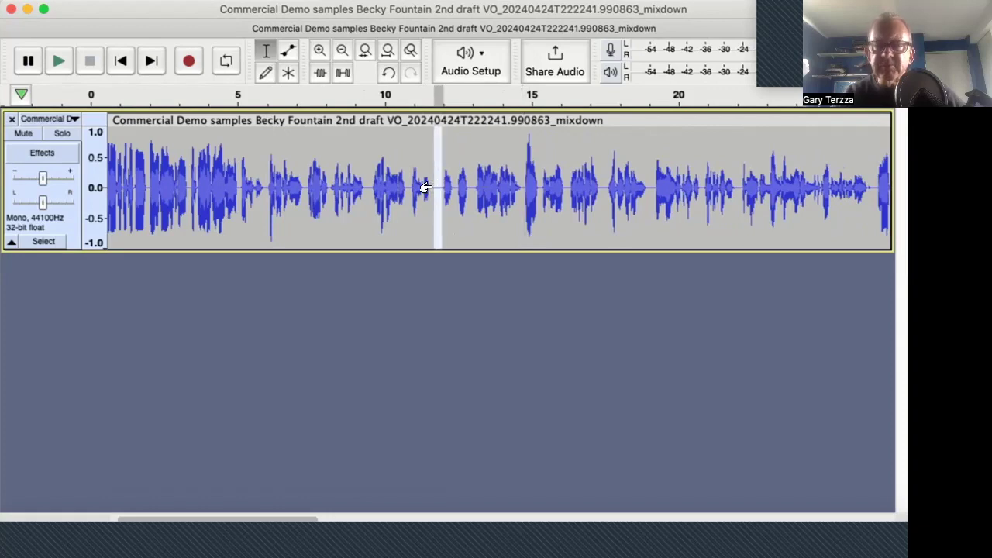
key("Delete")
left_click_drag(466, 185, 465, 184)
key("Delete")
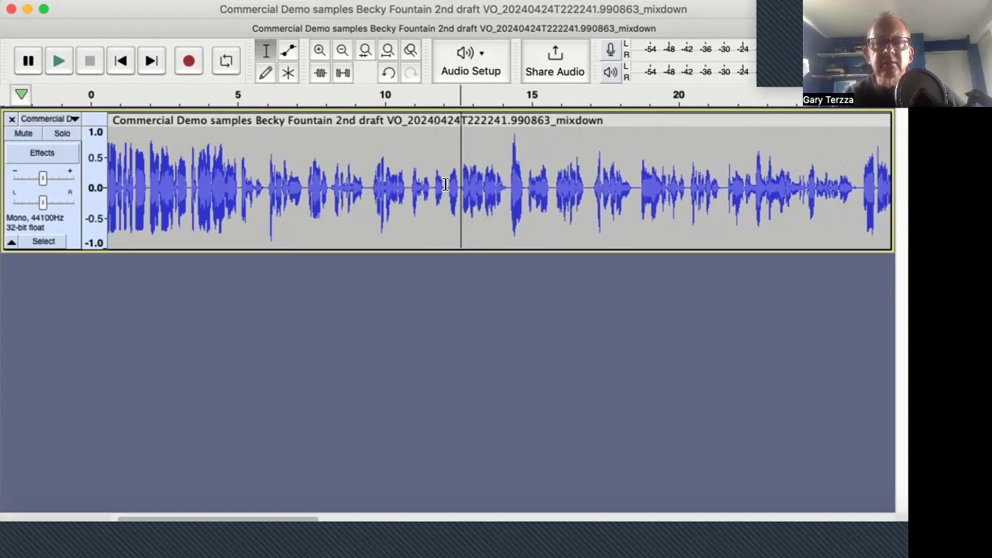
left_click(443, 185)
key("Delete")
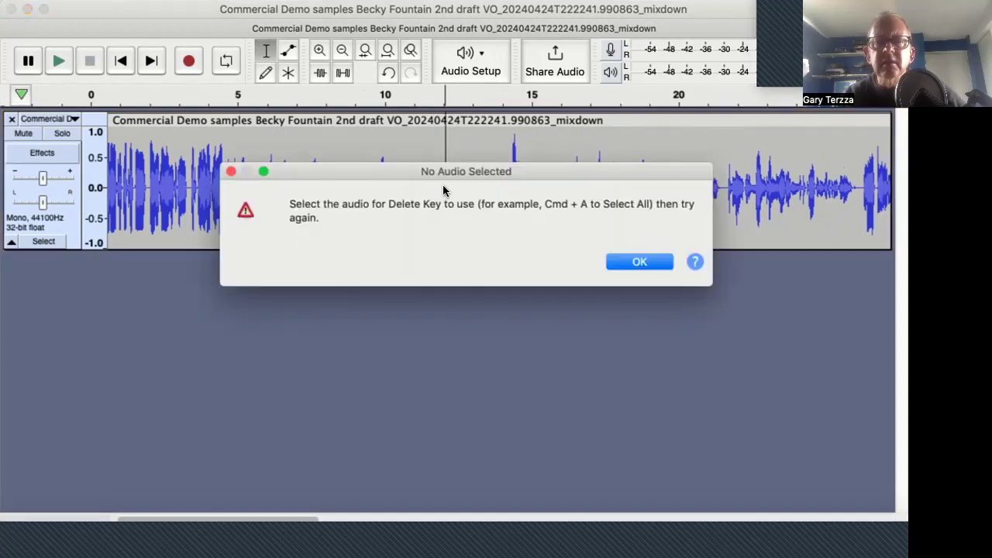
left_click(641, 264)
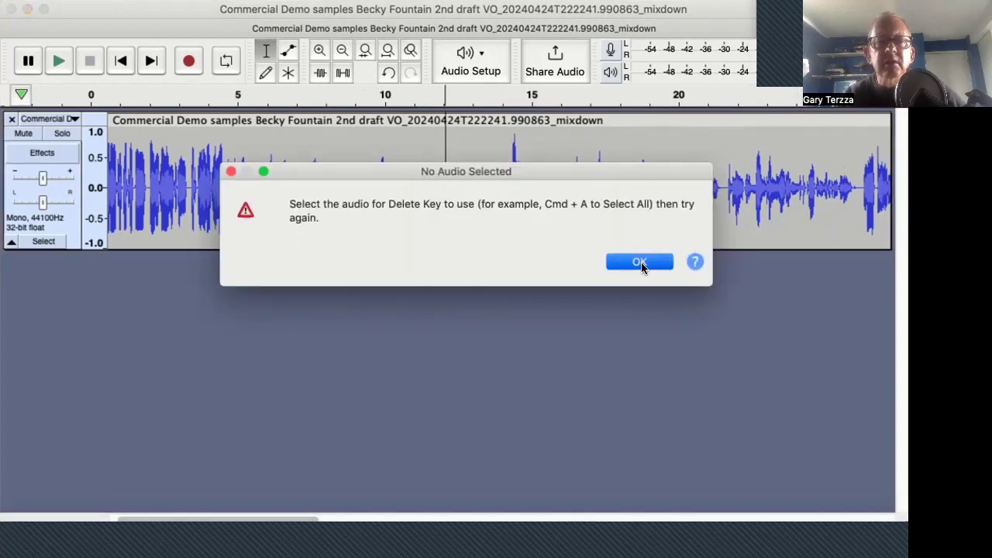
left_click(508, 188)
Shorten the pauses at about 0:17, 0:18 and 0:26 by deleting a short stretch of silence from each.
left_click_drag(590, 184, 584, 183)
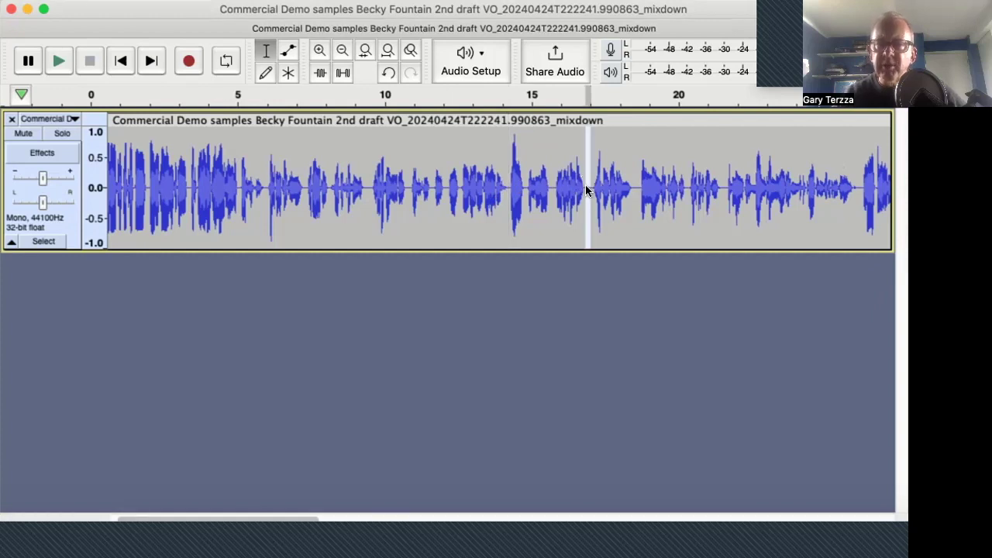
key("Delete")
left_click_drag(631, 183, 629, 187)
key("Delete")
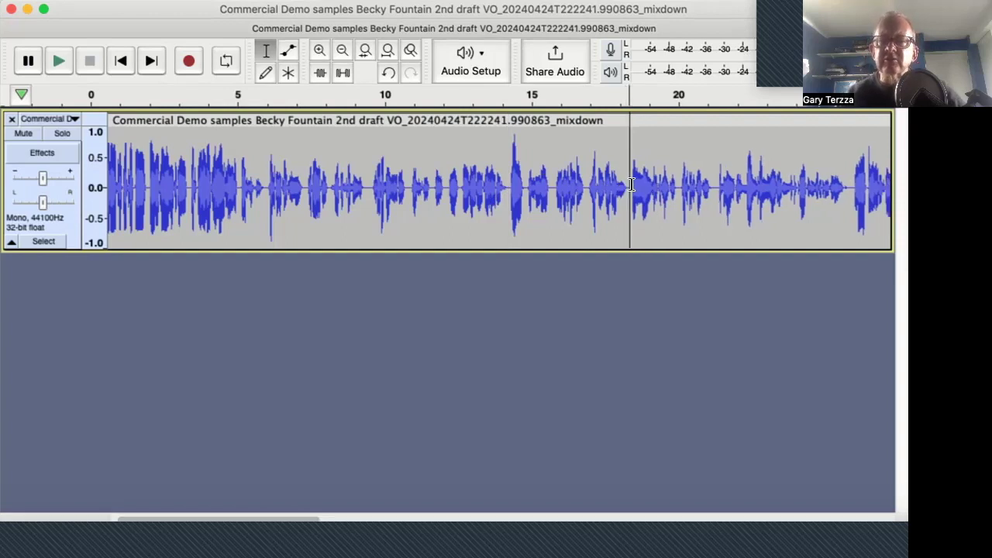
left_click(850, 186)
left_click(847, 189, "shift")
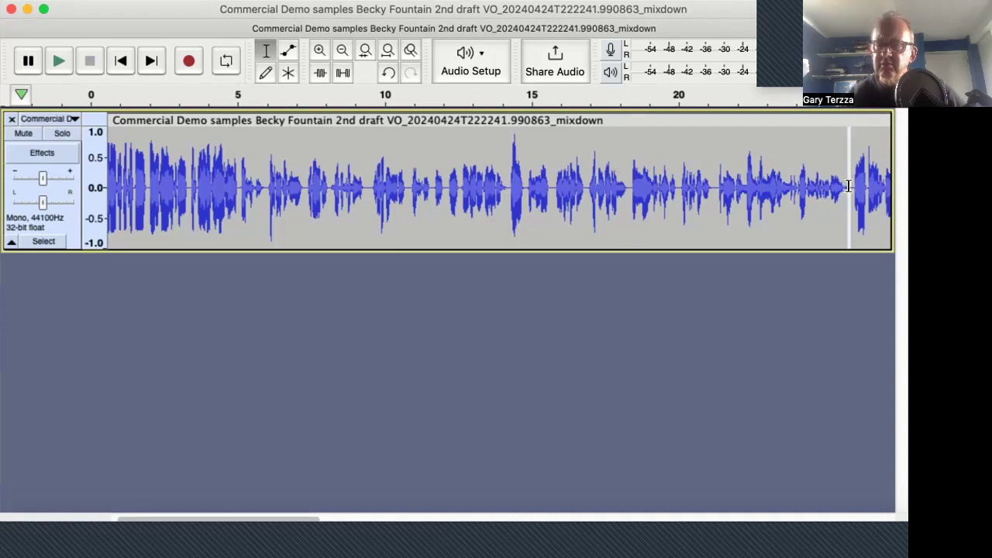
left_click(849, 186)
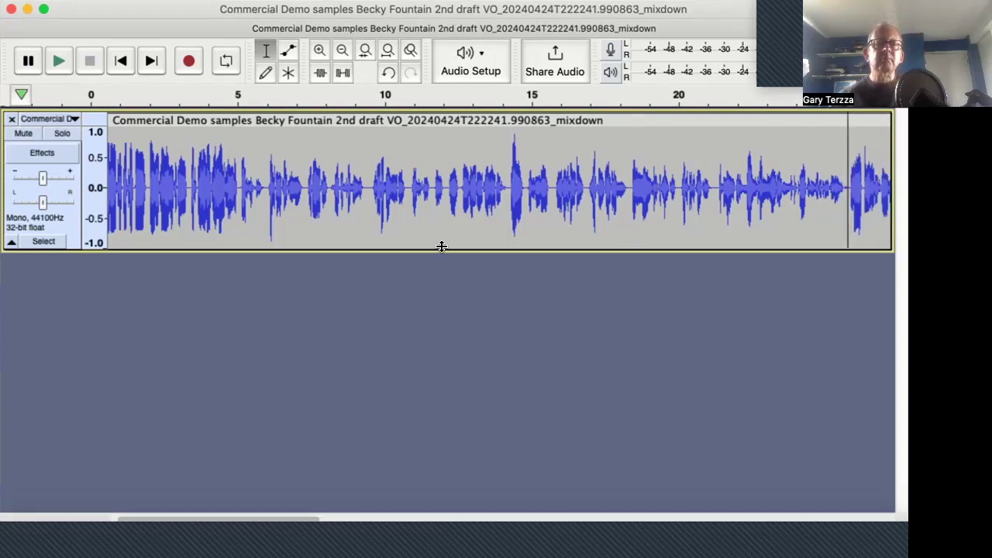
Play the opening clip and the clip after about 0:06 to compare their loudness.
scroll(248, 176, "left", 1)
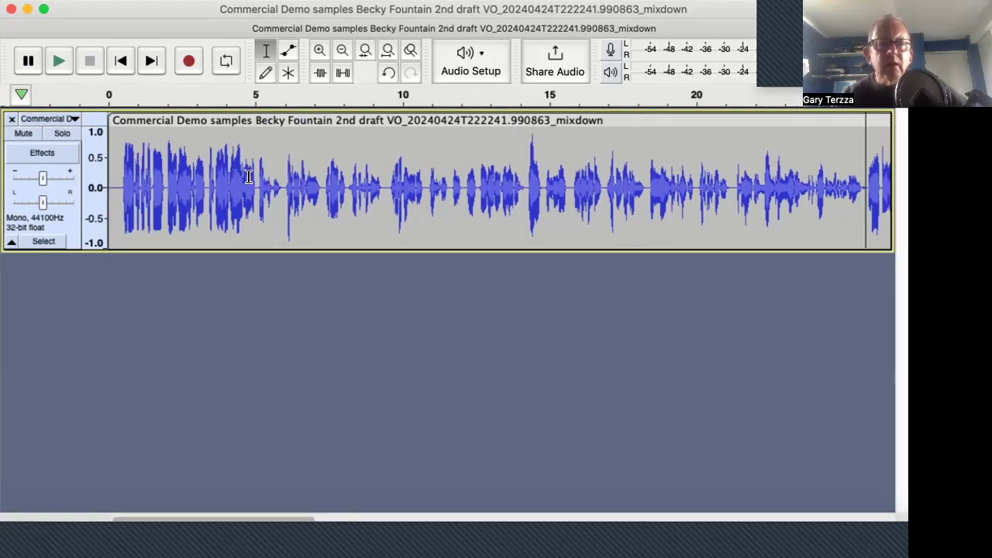
left_click(115, 179)
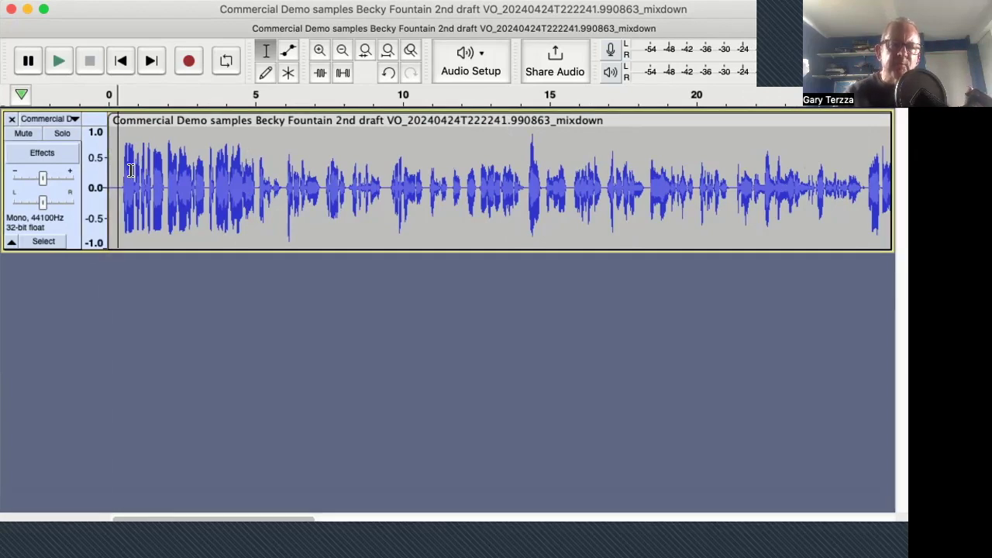
left_click_drag(261, 167, 222, 166)
left_click_drag(153, 159, 118, 156)
key("space")
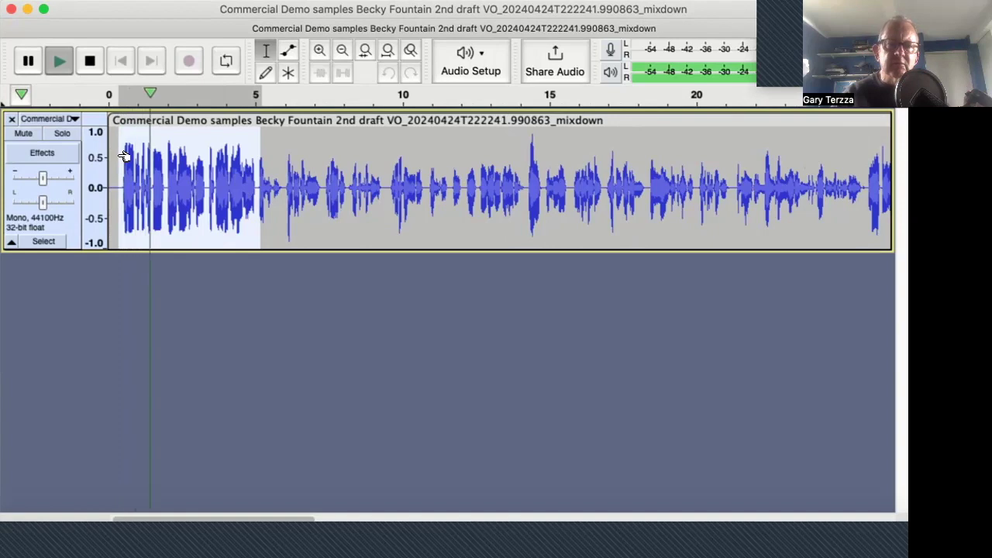
key("space")
left_click_drag(286, 186, 328, 193)
key("space")
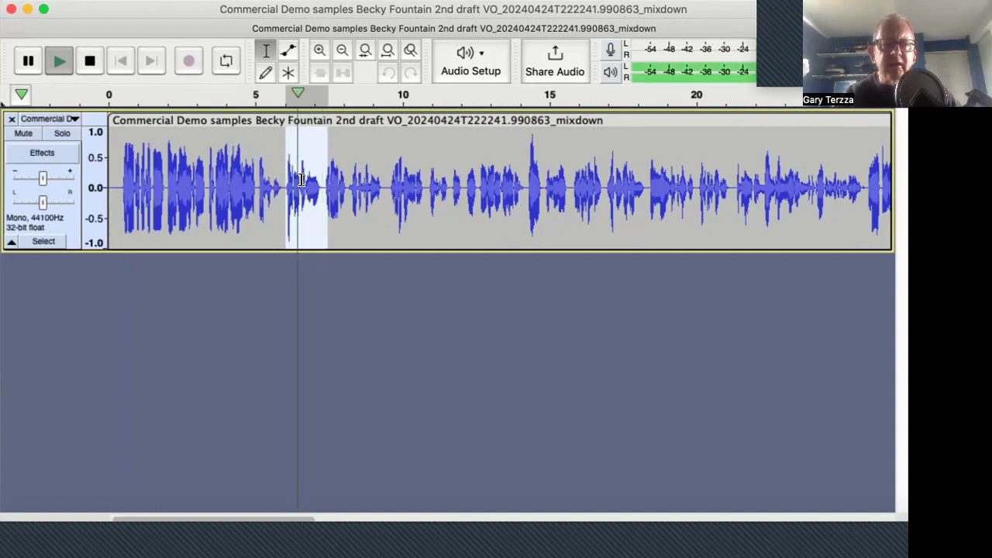
left_click(267, 203)
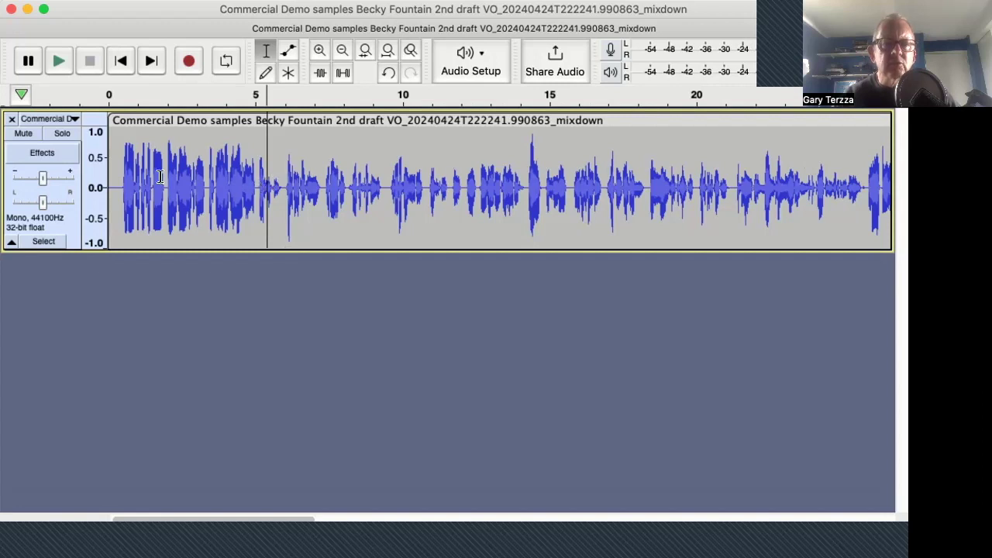
key("Home")
left_click_drag(156, 179, 267, 206)
Compress the whole track with a -12 dB threshold, -40 dB noise floor, 2:1 ratio, 0.20 s attack and 1.0 s release.
left_click(325, 221)
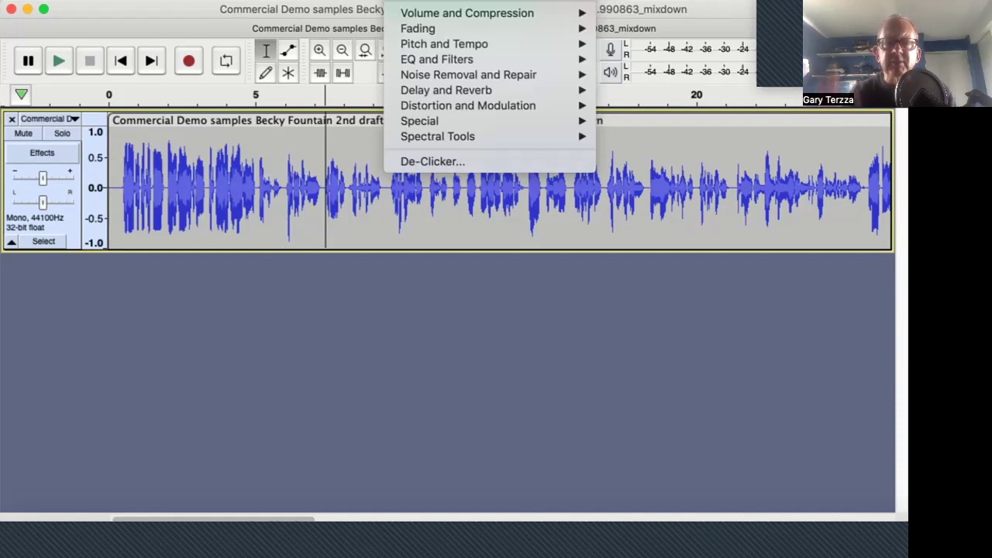
mouse_move(453, 16)
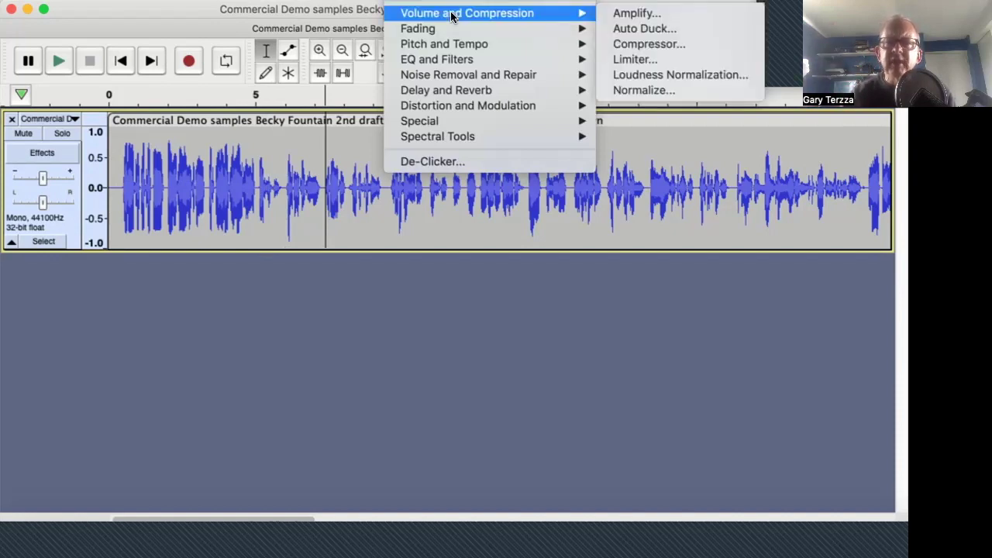
left_click(661, 43)
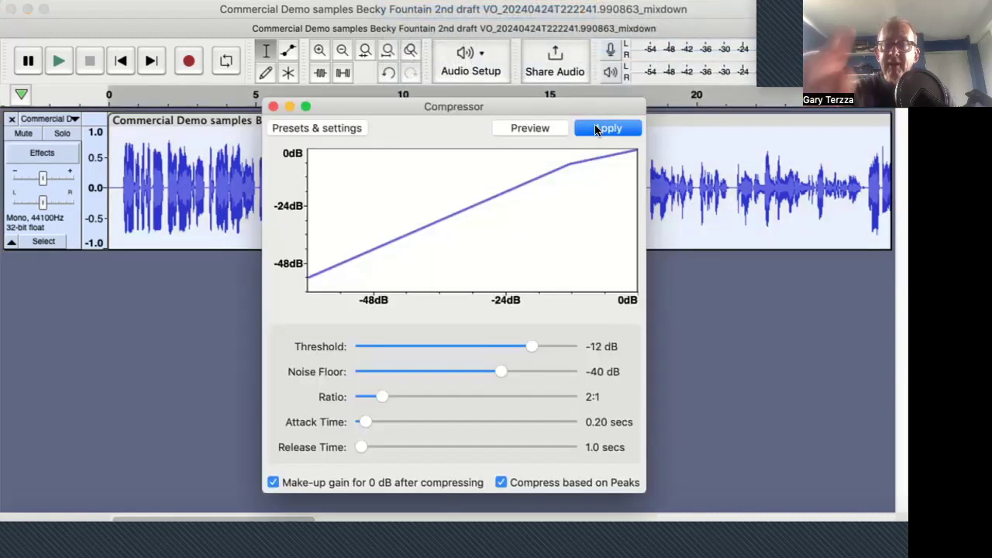
left_click(596, 130)
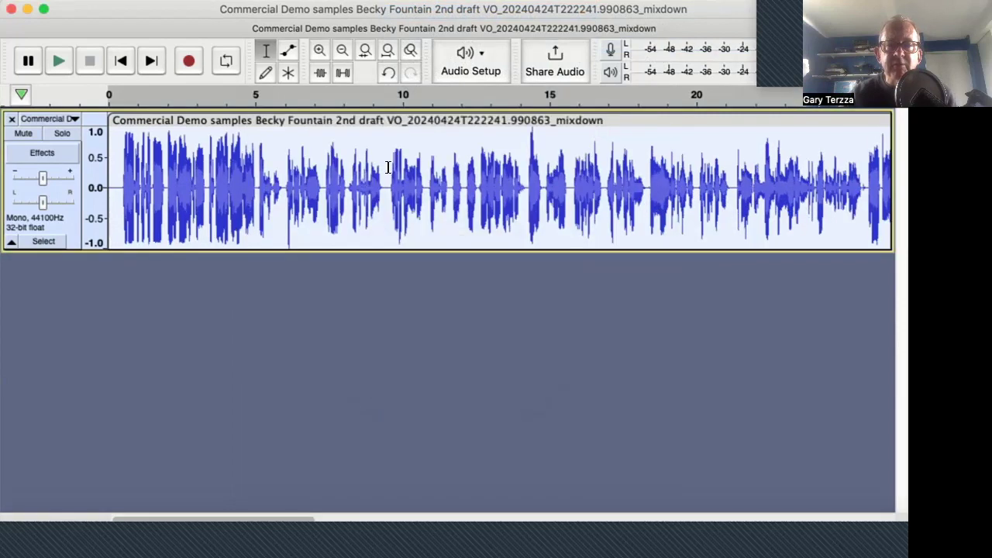
Play the compressed opening clip and the clip following it at about 0:06 to compare their levels.
left_click(117, 175)
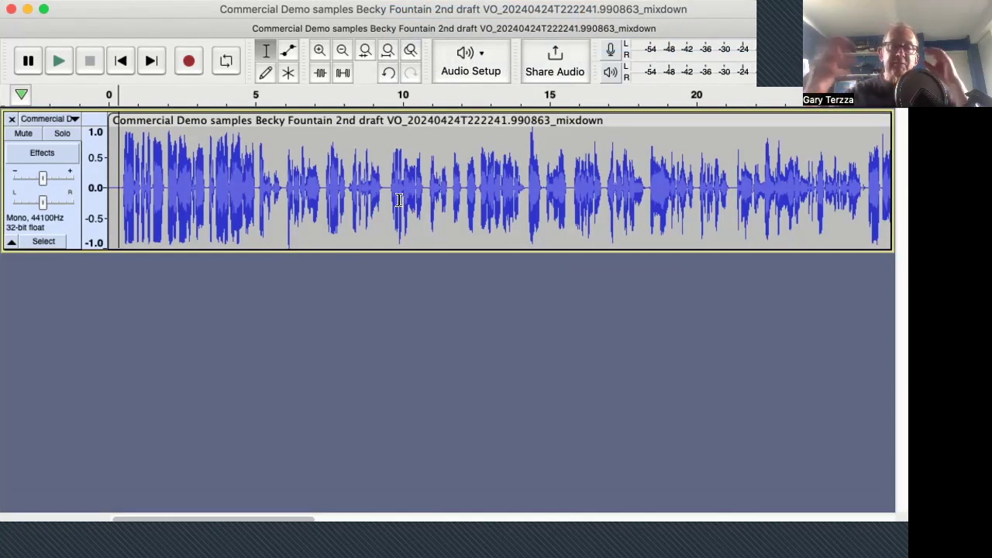
left_click_drag(113, 179, 267, 190)
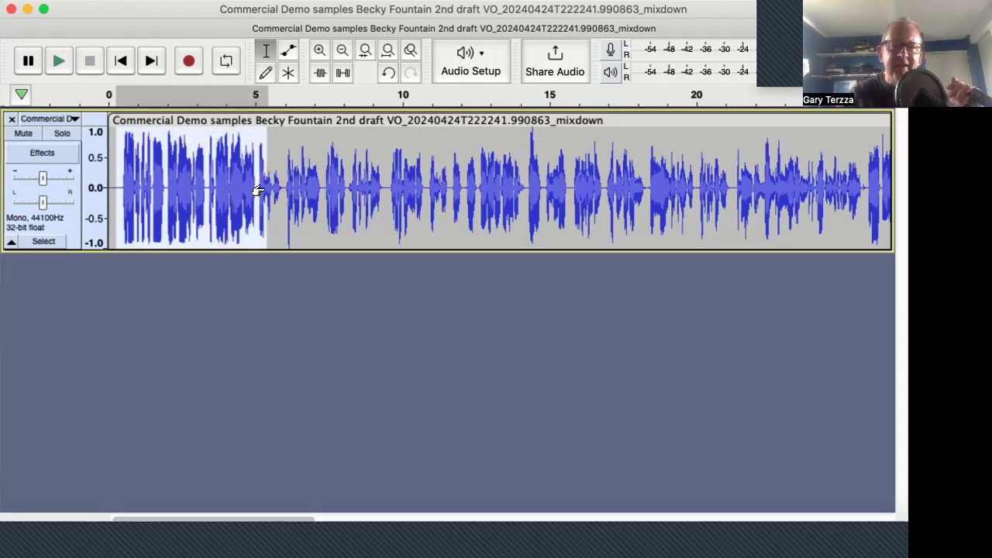
key("space")
key("space")
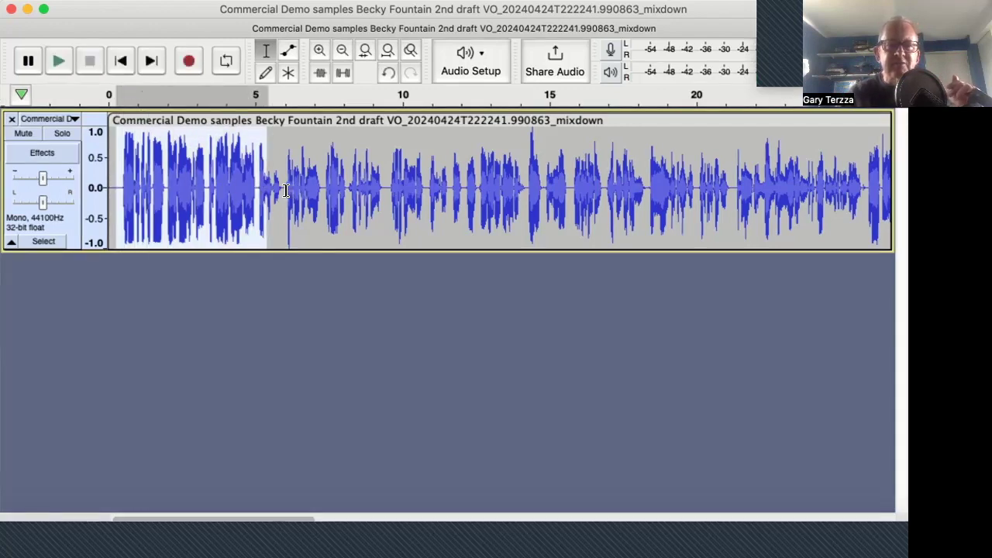
left_click(287, 189)
left_click(282, 182)
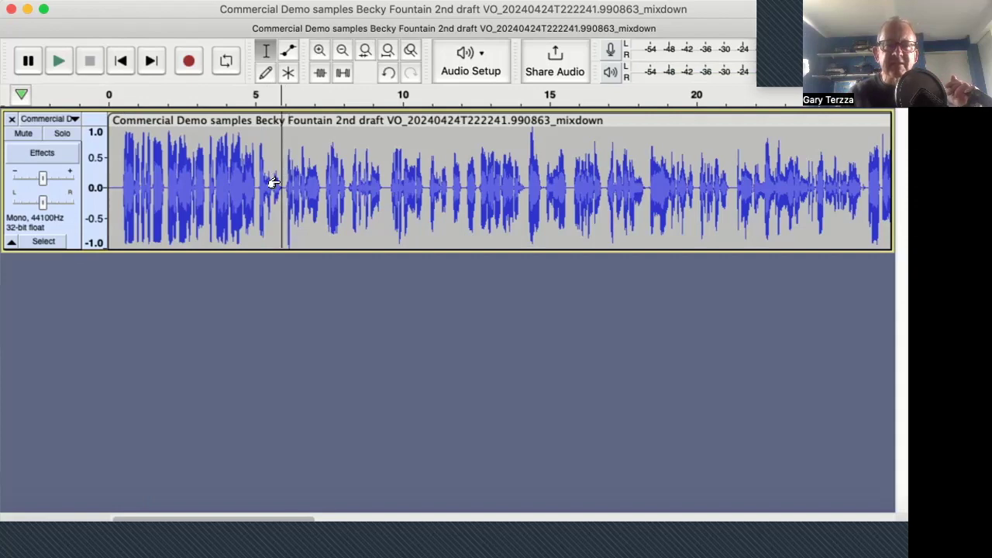
key("space")
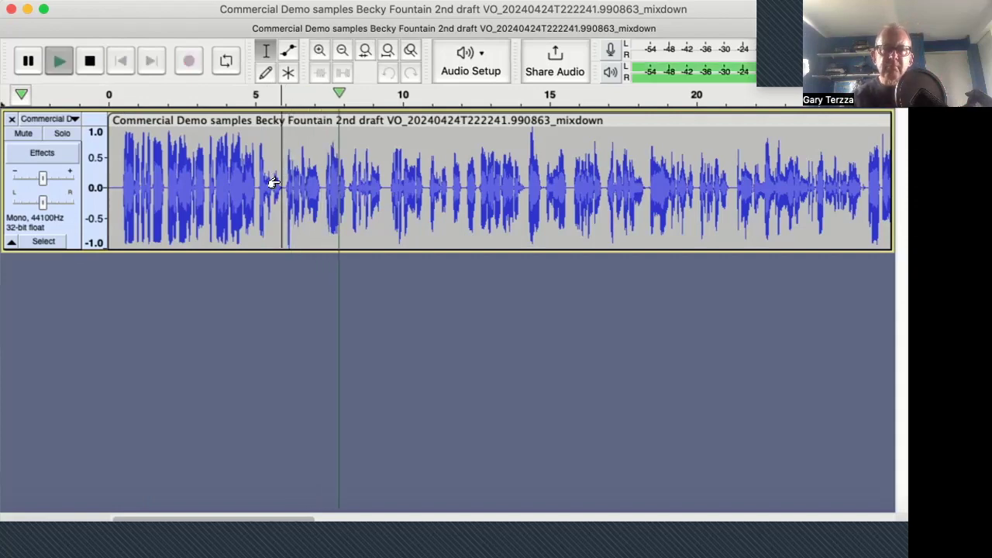
key("space")
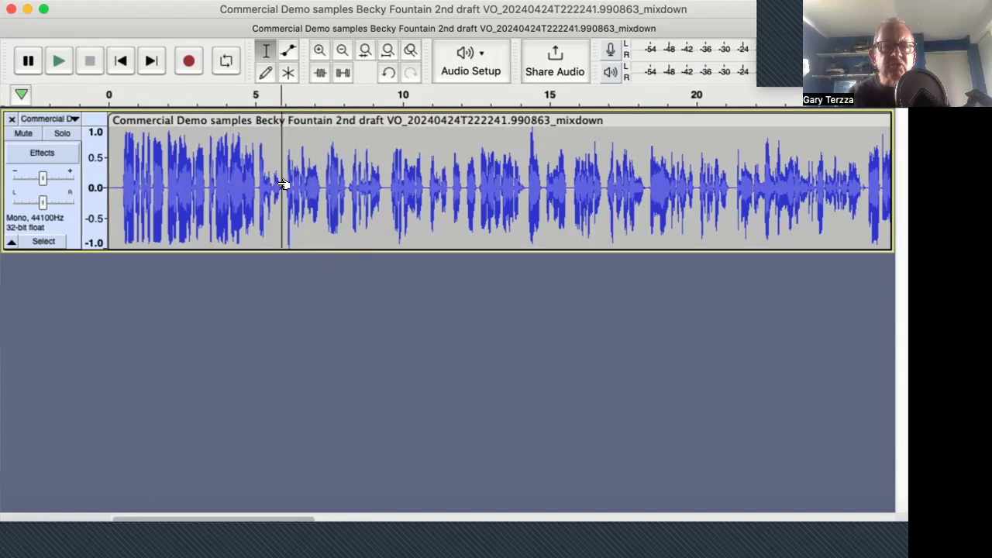
Lower the volume of the opening passage, from its start to about 0:05.5, with the Amplify effect.
left_click_drag(270, 186, 114, 186)
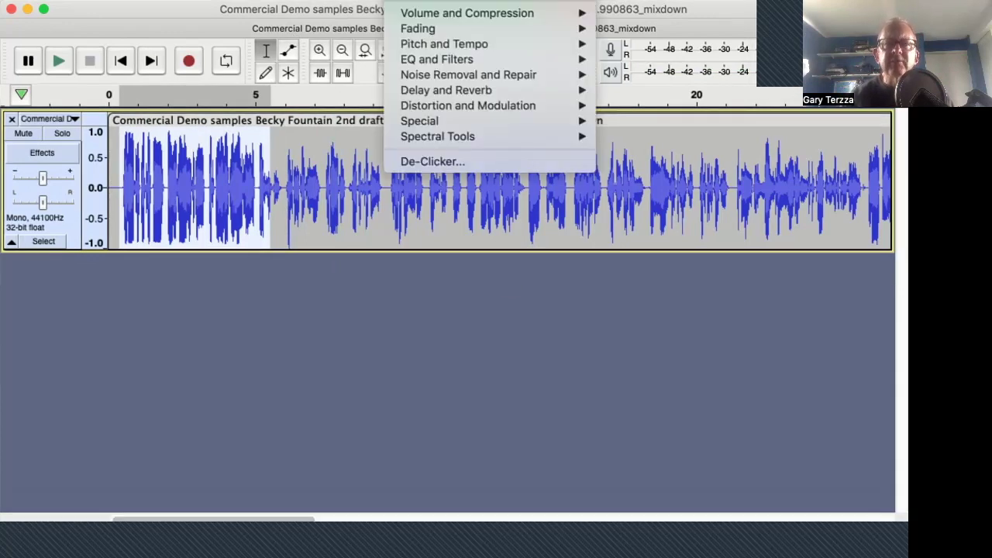
mouse_move(417, 12)
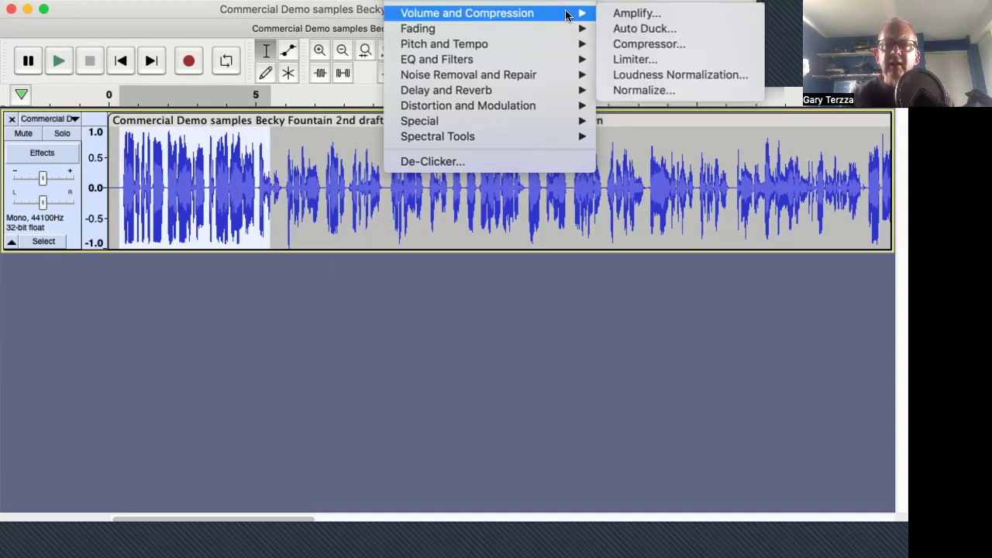
left_click(623, 14)
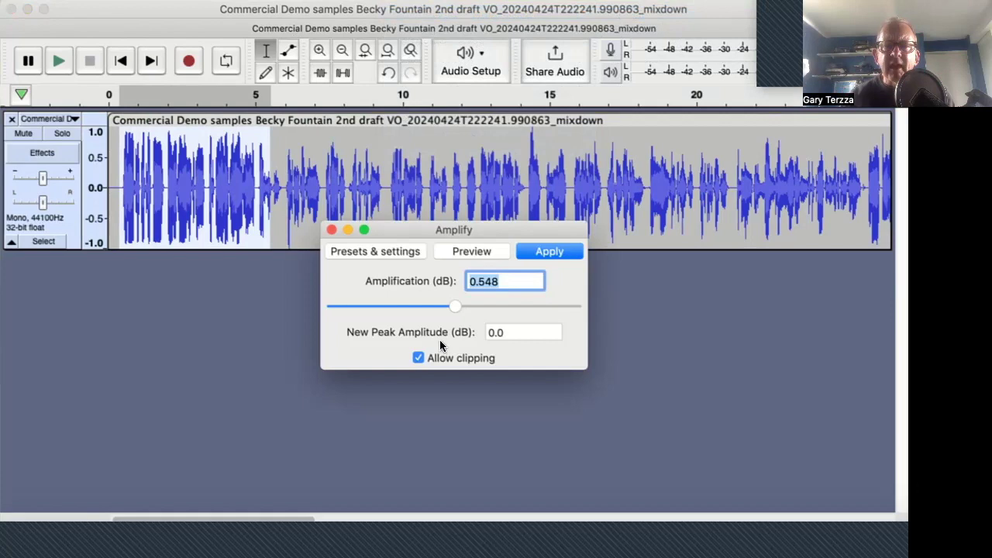
left_click_drag(454, 300, 448, 306)
left_click(563, 251)
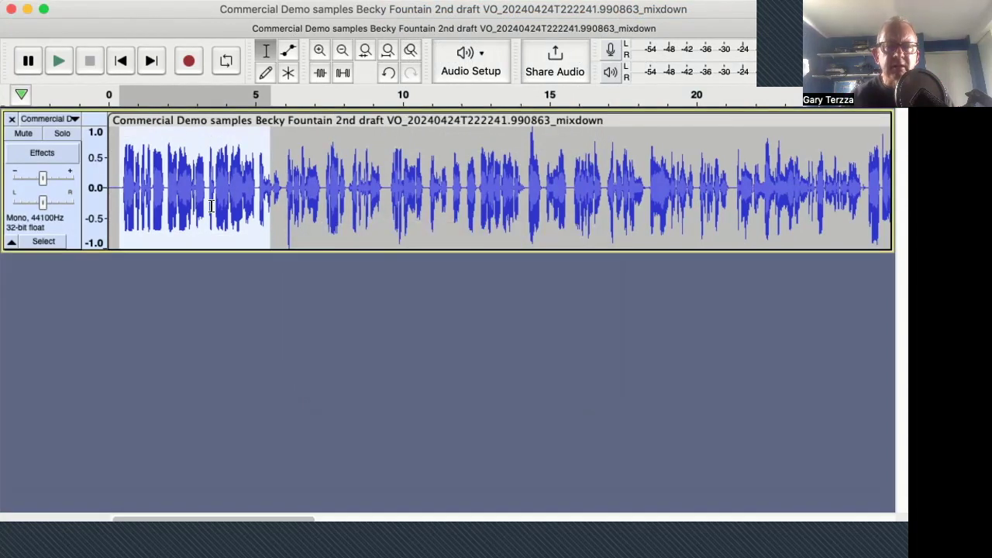
Play the demo from the start into the second clip to check the volume balance.
left_click(106, 189)
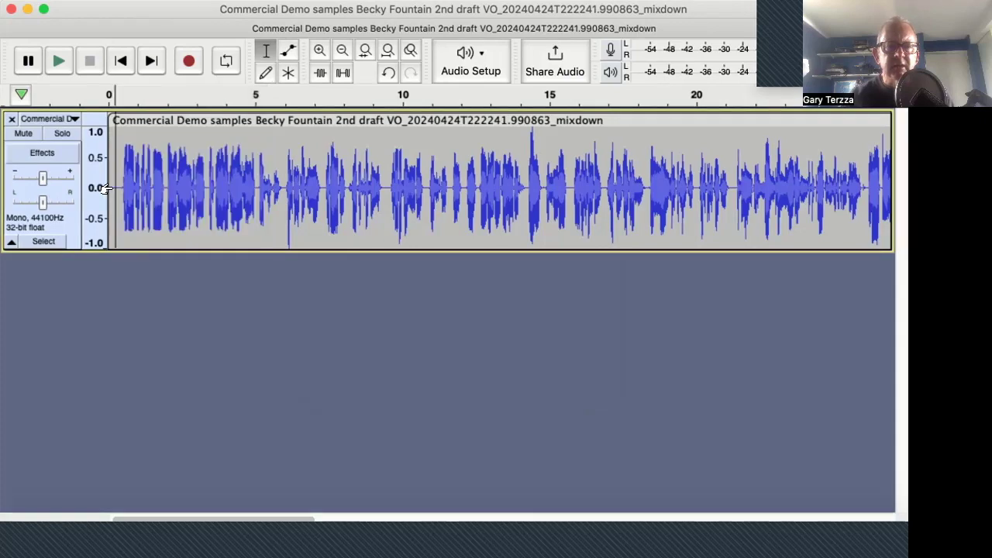
key("space")
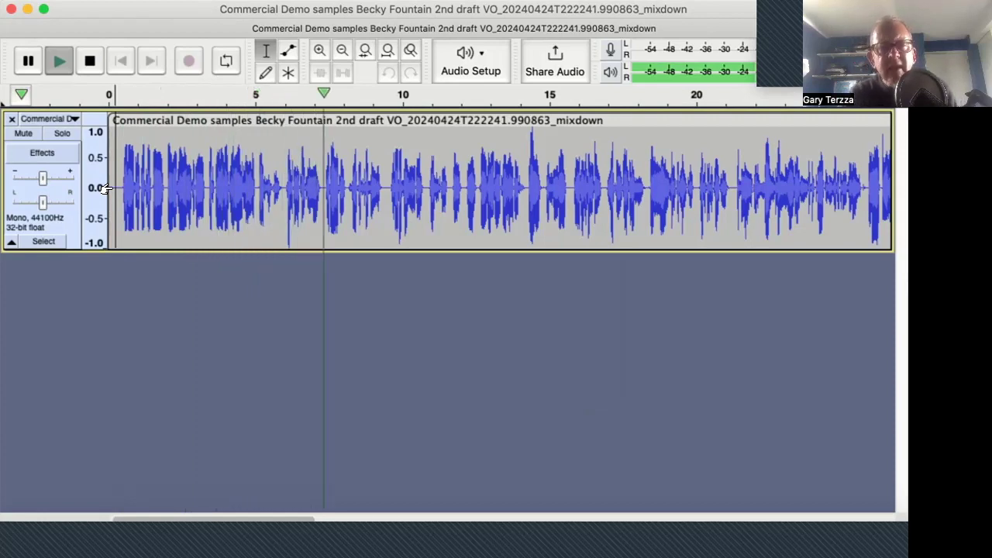
key("space")
Amplify the quiet closing phrase between about 0:05 and 0:06 by 4.03 dB and play the passage leading into it.
left_click_drag(284, 184, 258, 184)
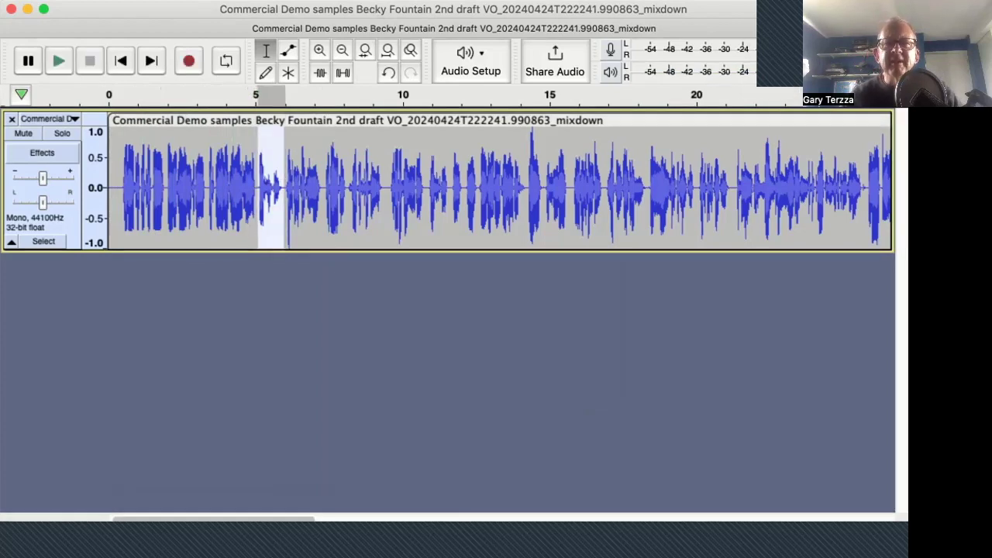
left_click(403, 1)
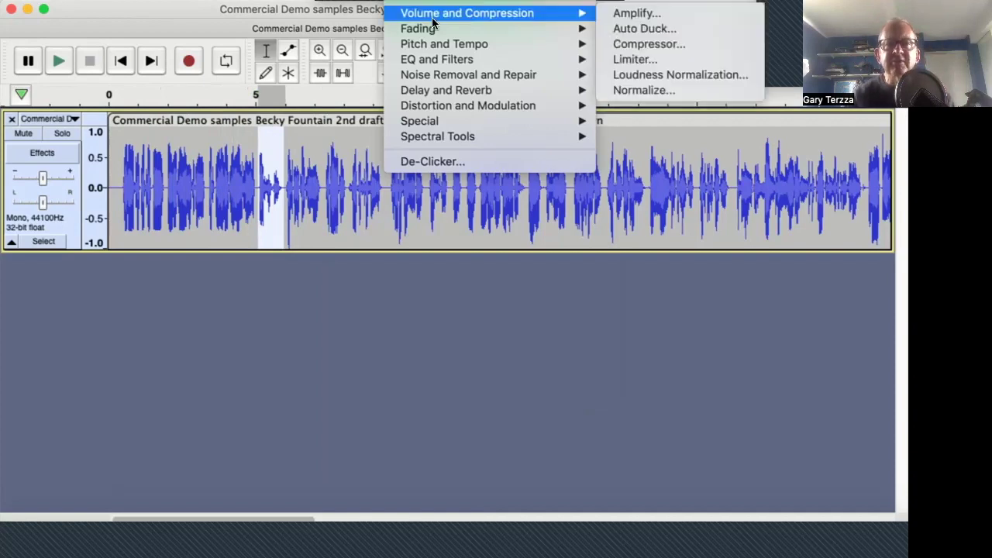
mouse_move(579, 11)
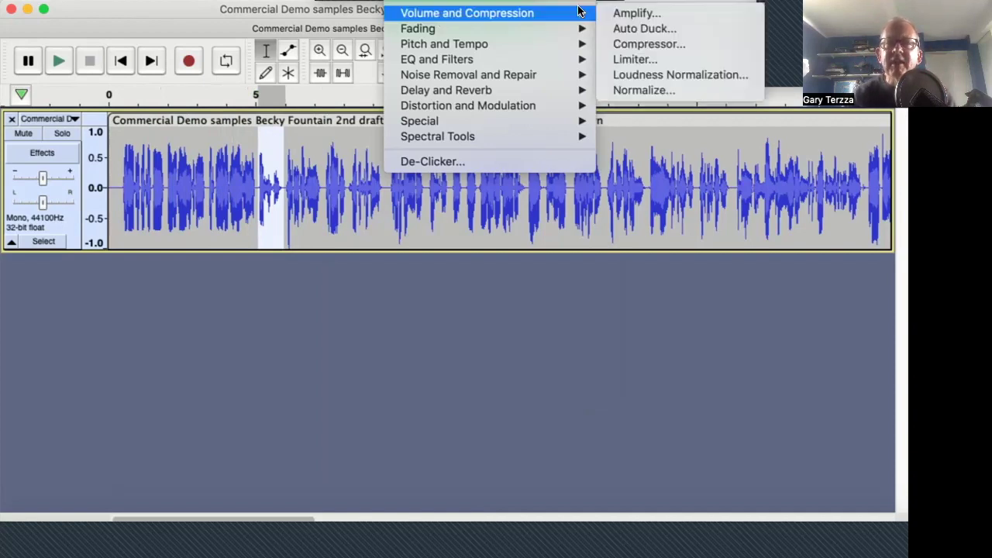
left_click(640, 12)
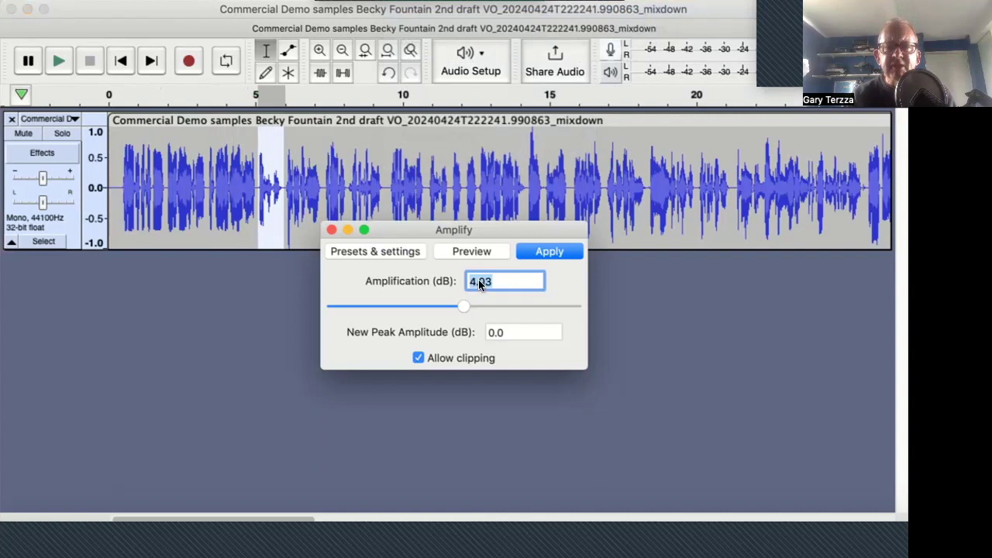
left_click(552, 251)
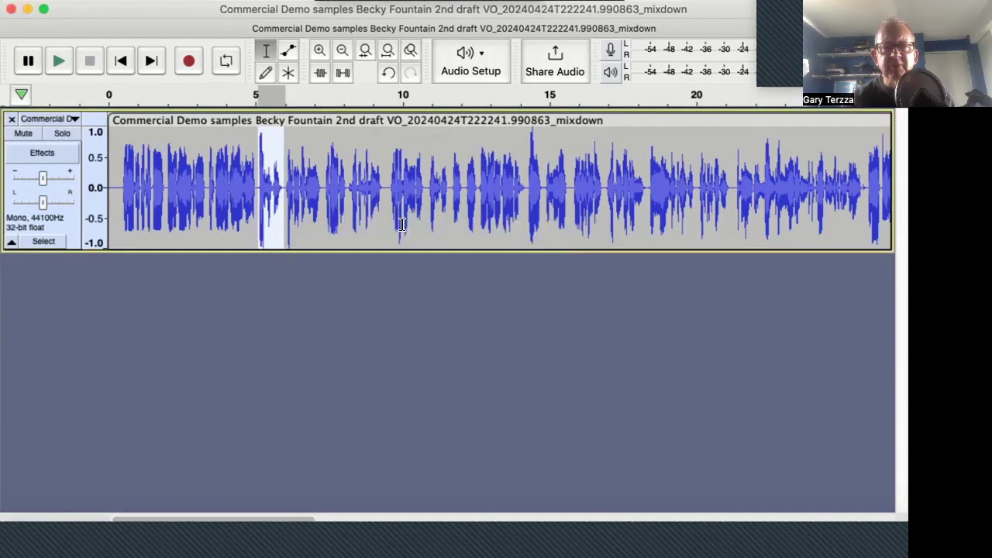
left_click(194, 197)
key("space")
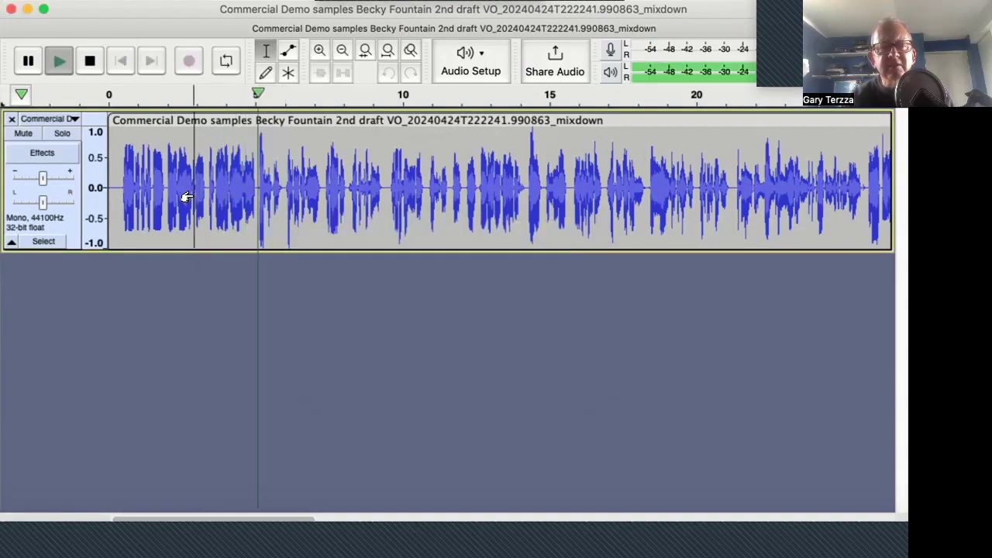
key("space")
Try to amplify the phrase between about 0:05 and 0:06 by about 3 dB, and undo the change.
left_click_drag(283, 188, 258, 192)
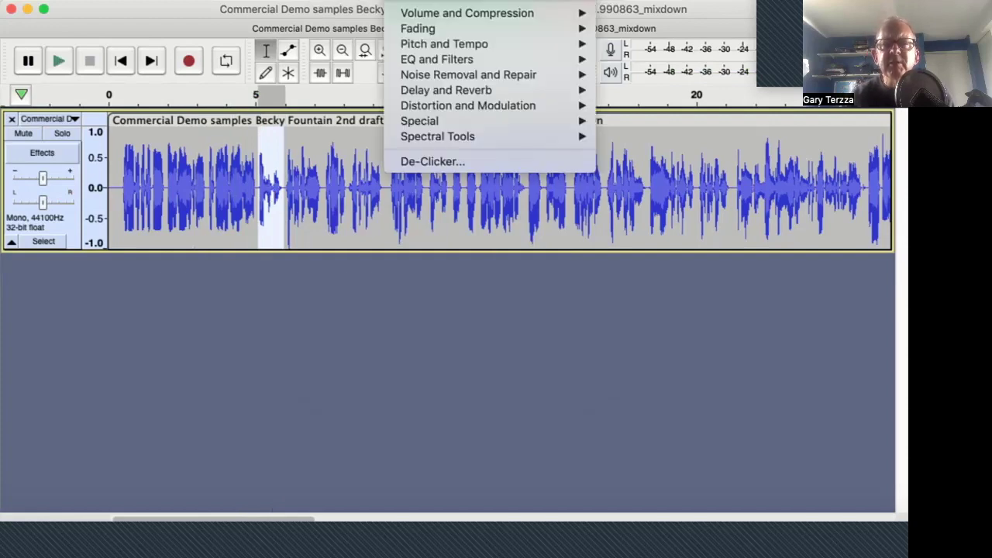
mouse_move(441, 14)
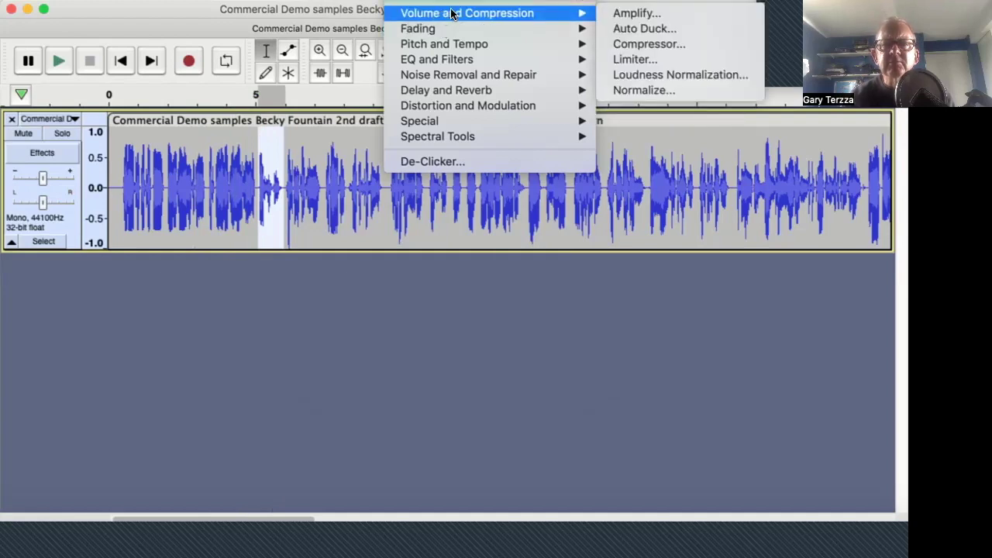
mouse_move(588, 14)
left_click(624, 14)
left_click_drag(460, 304, 458, 307)
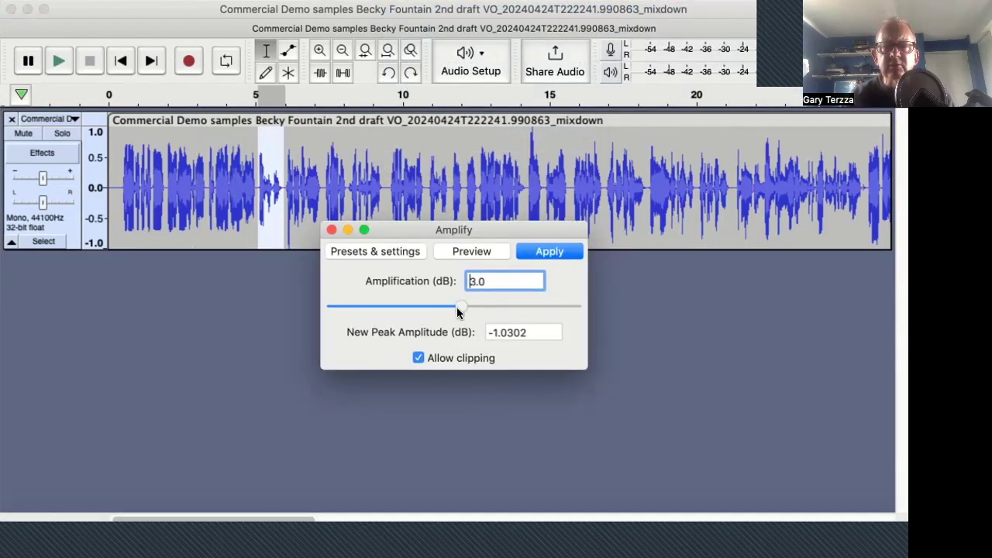
left_click(535, 251)
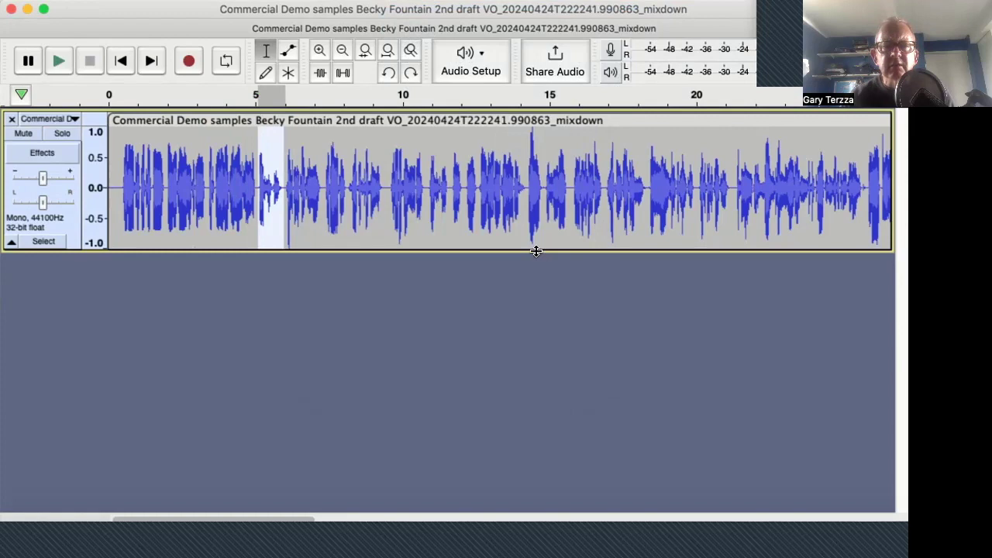
key("super+z")
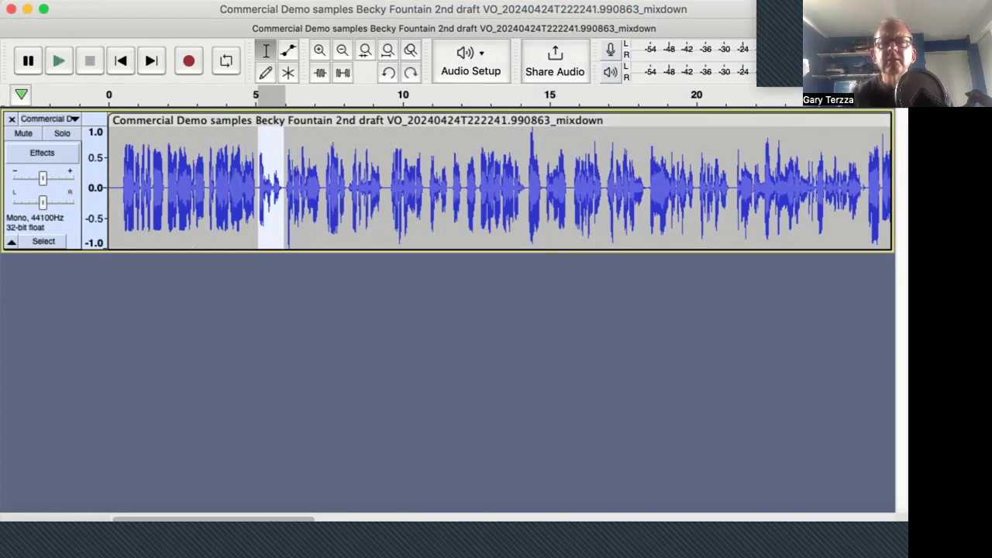
Amplify the phrase between about 0:05 and 0:06 by 2.7 dB and play the passage leading into it.
mouse_move(439, 13)
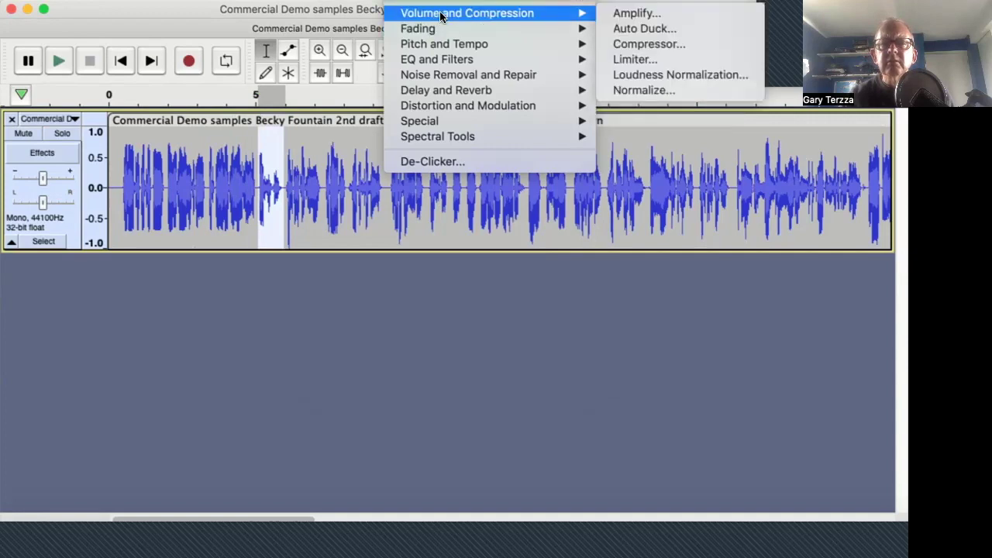
left_click(627, 13)
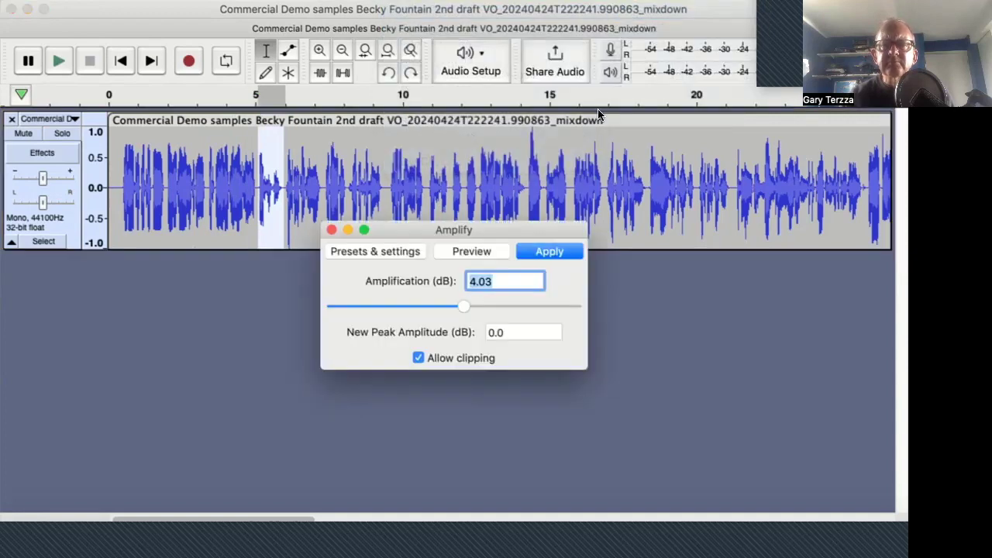
left_click_drag(463, 305, 460, 306)
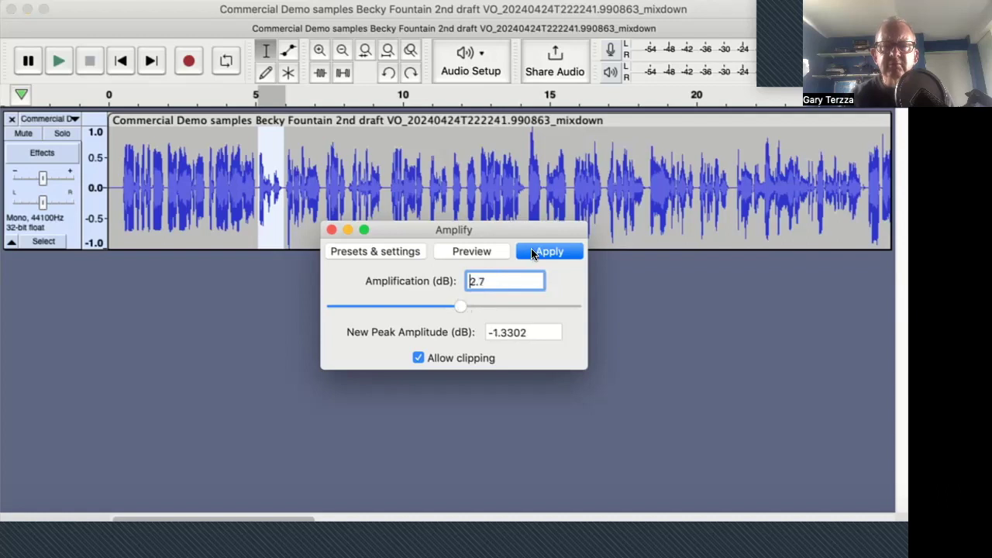
left_click(533, 252)
left_click(183, 193)
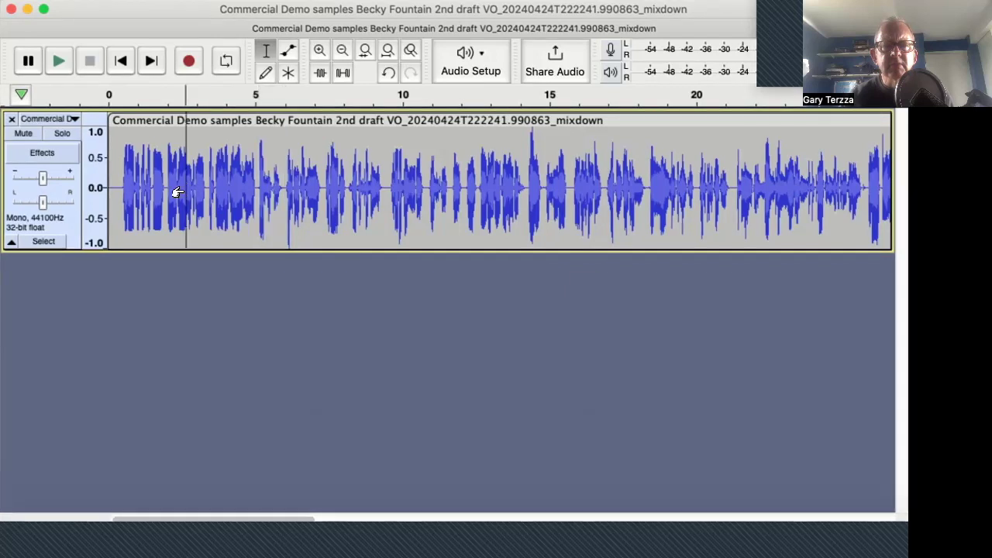
key("space")
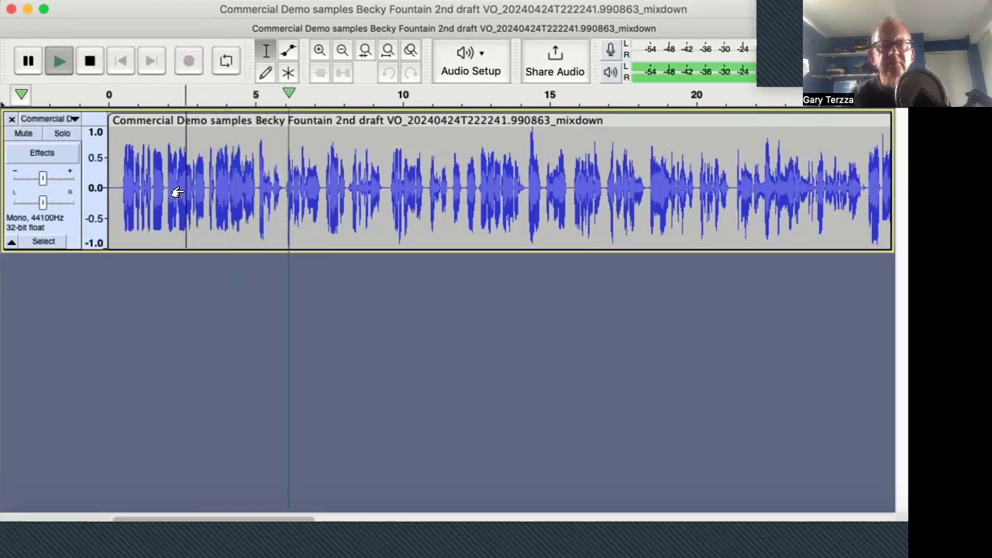
key("space")
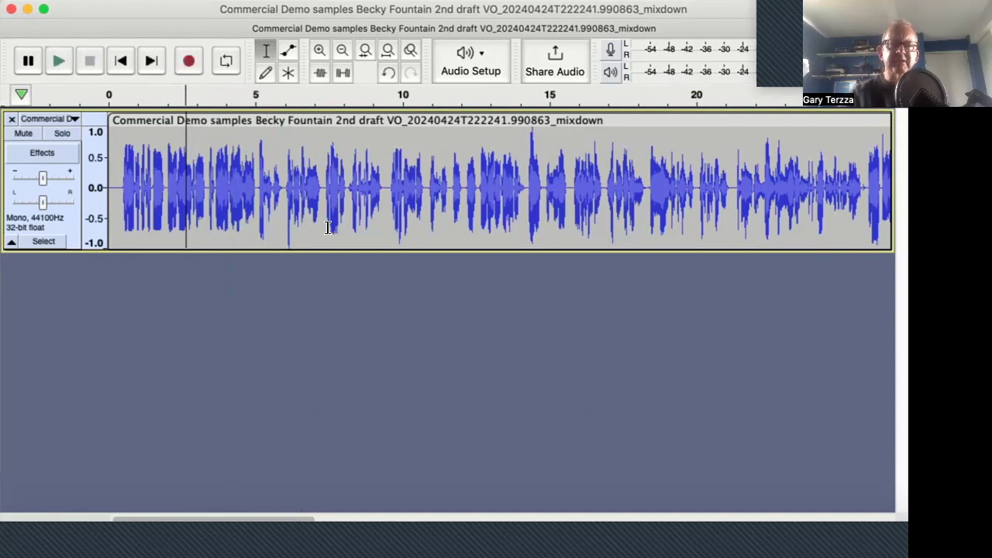
Repeat the last Amplify effect on the phrase's tail, from about 0:05.4 to 0:06, and play the passage around it.
mouse_move(283, 188)
left_mouse_down()
mouse_move(258, 189)
mouse_move(266, 191)
left_mouse_up()
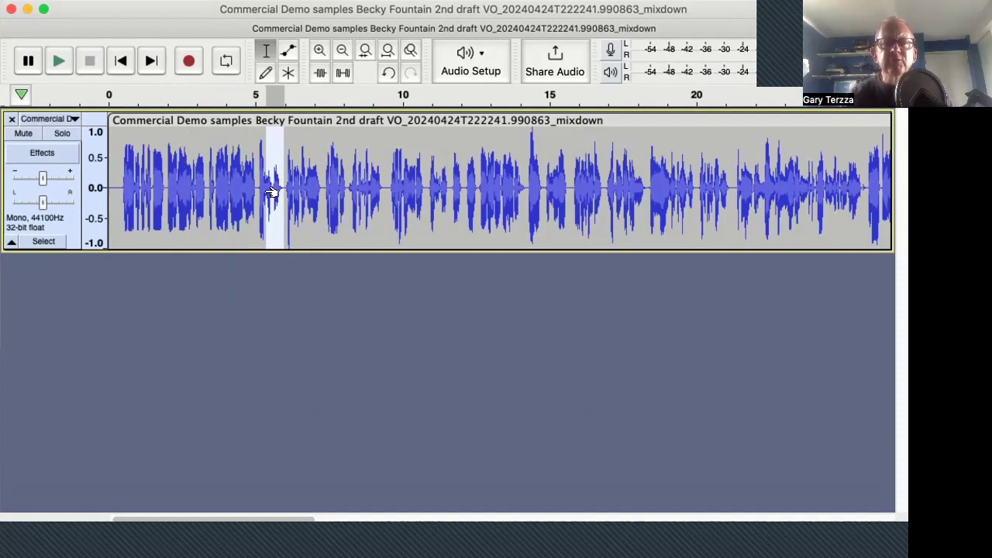
left_click(411, 0)
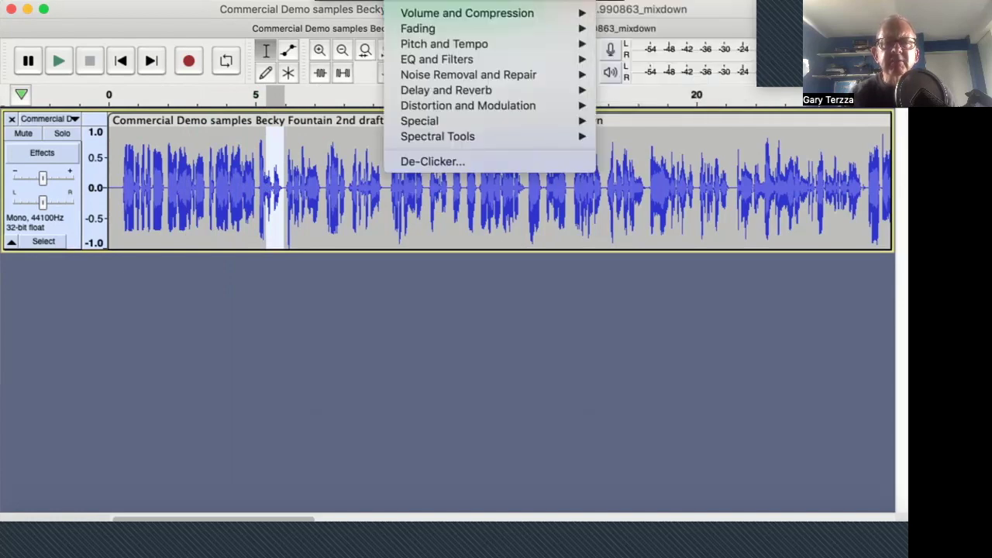
key("Escape")
left_click(210, 184)
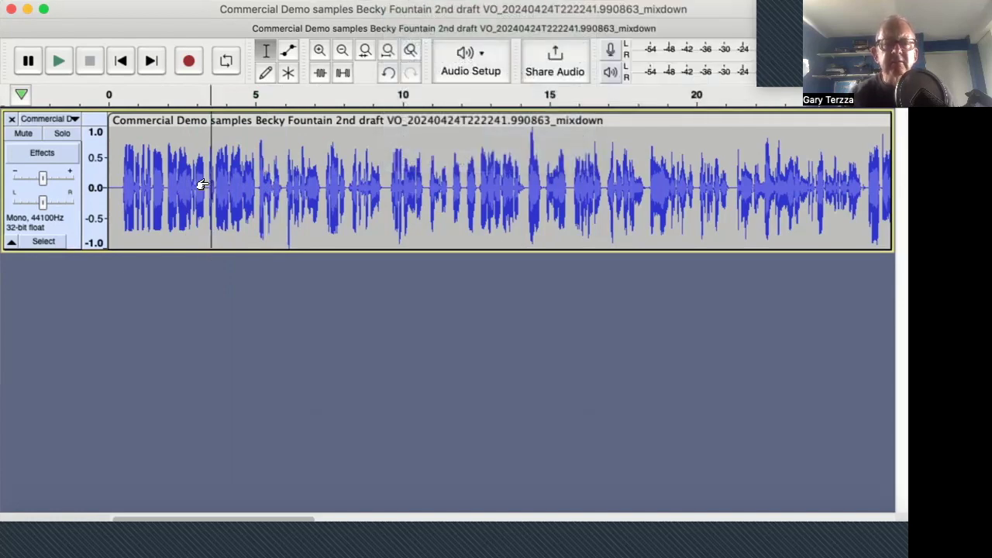
key("space")
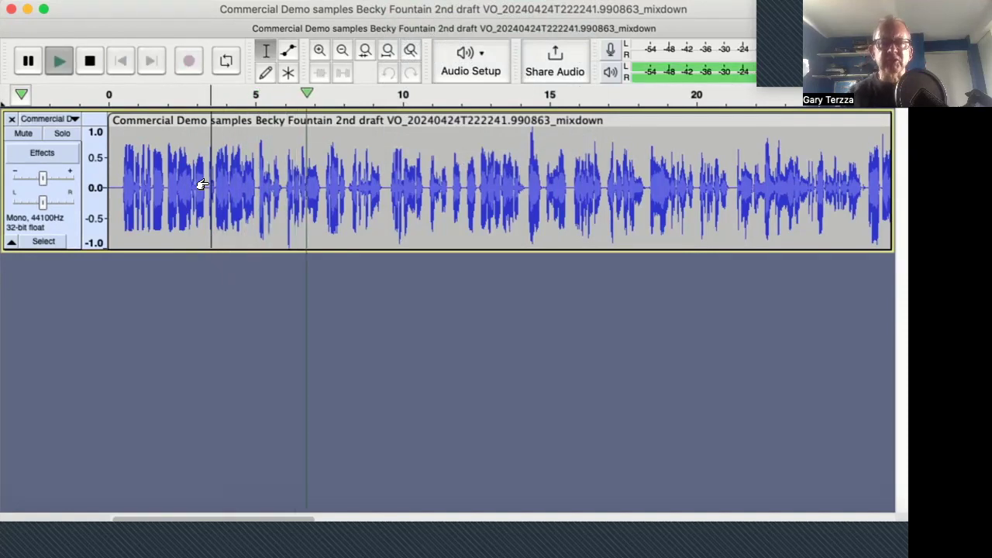
key("space")
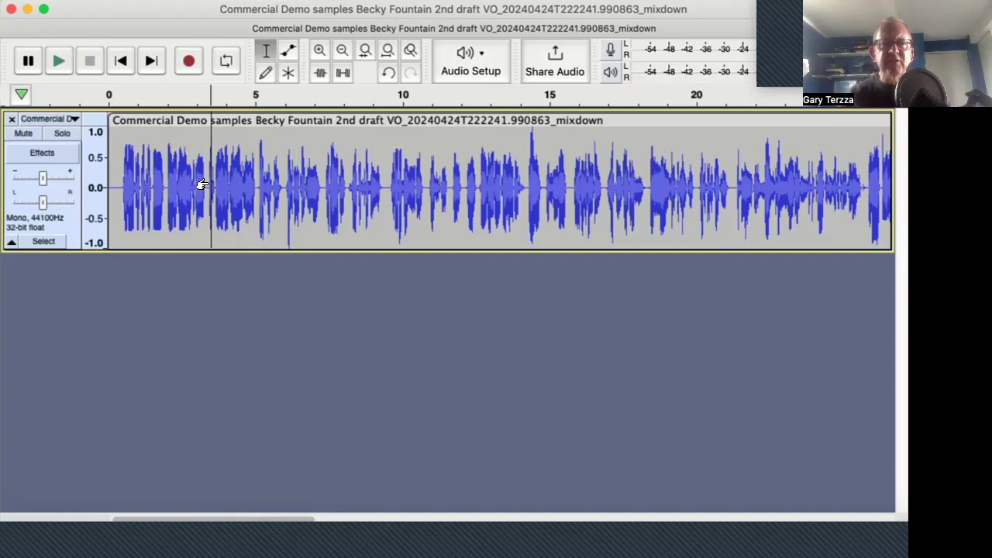
Play the demo on to about 0:36 and select the section from about 0:26 to 0:35.
key("space")
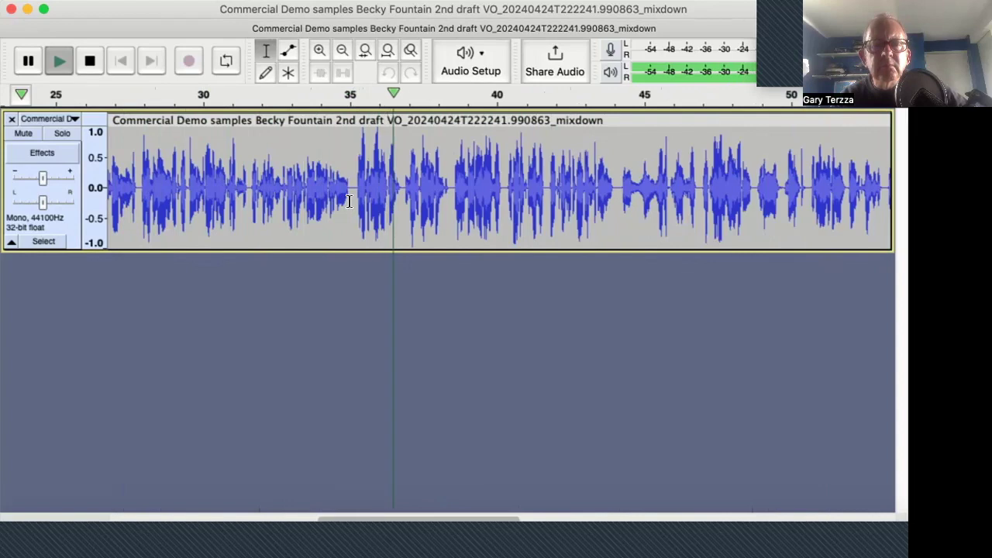
key("space")
left_click_drag(172, 182, 124, 193)
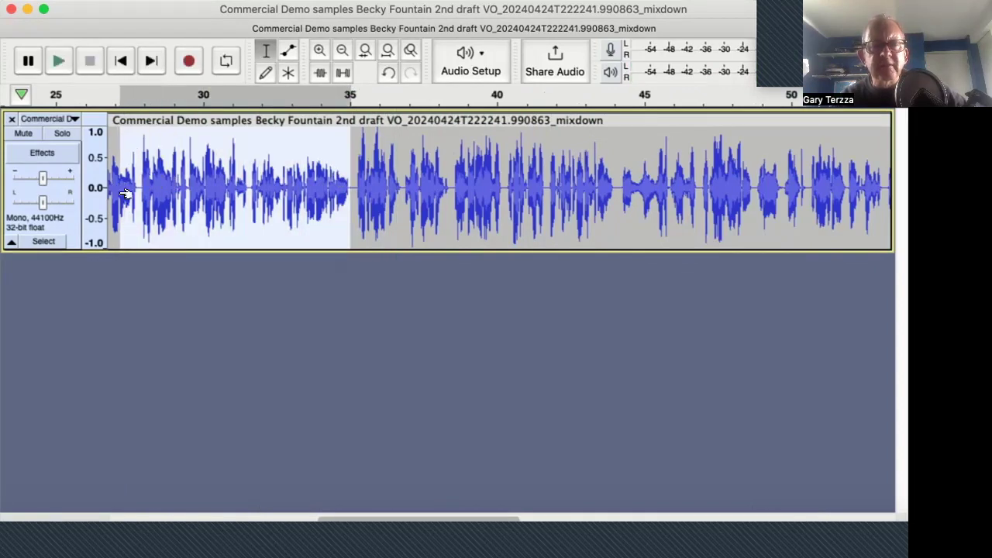
scroll(226, 177, "left", 5)
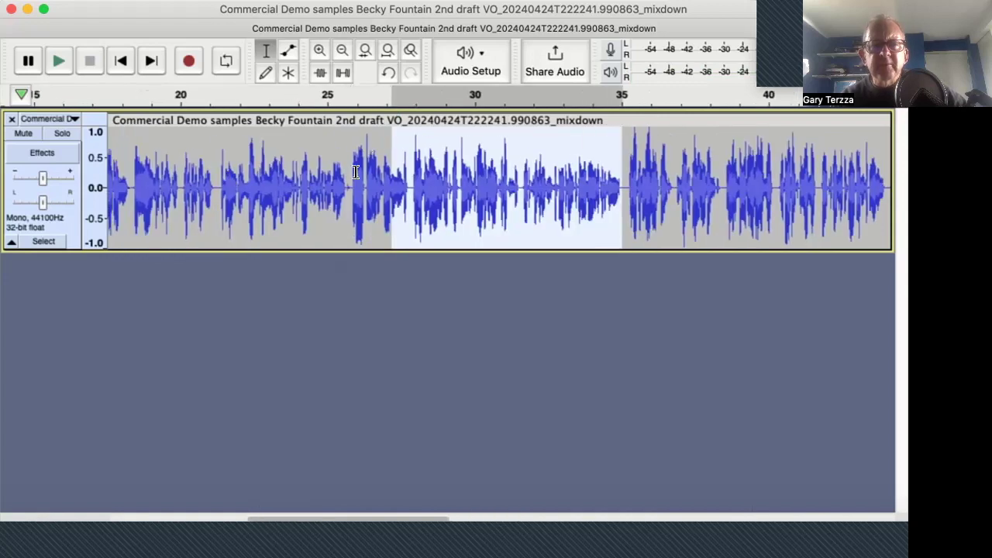
left_click_drag(356, 170, 618, 189)
Try repeating the last Amplify effect on the quieter phrase from about 0:31.6 to 0:35, play the section, and undo the change.
left_click_drag(527, 187, 628, 200)
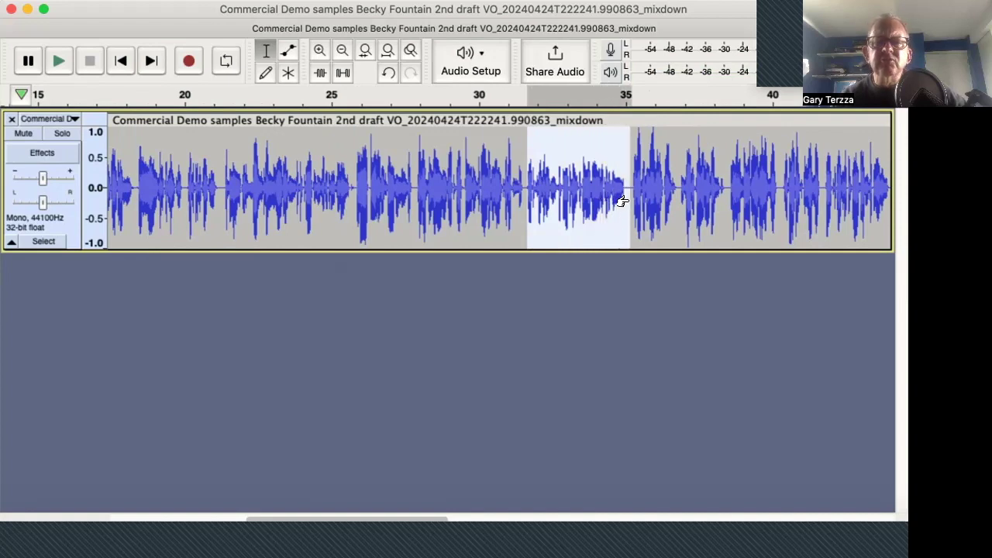
left_click(387, 2)
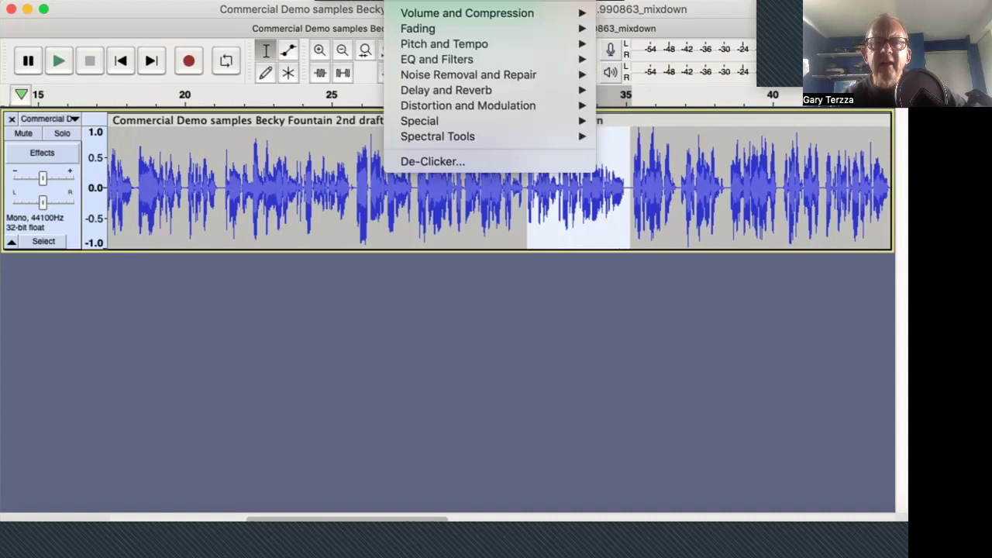
key("Escape")
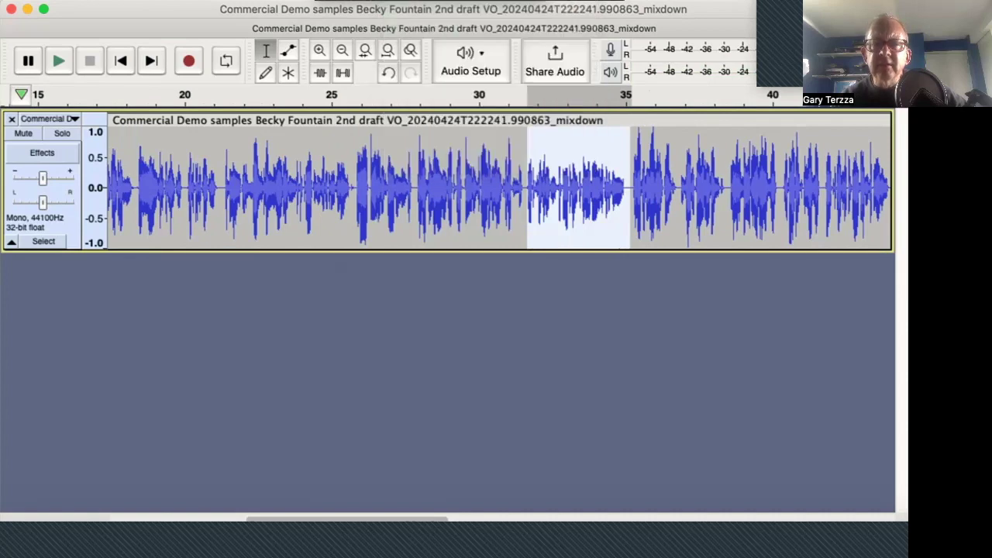
left_click(378, 171)
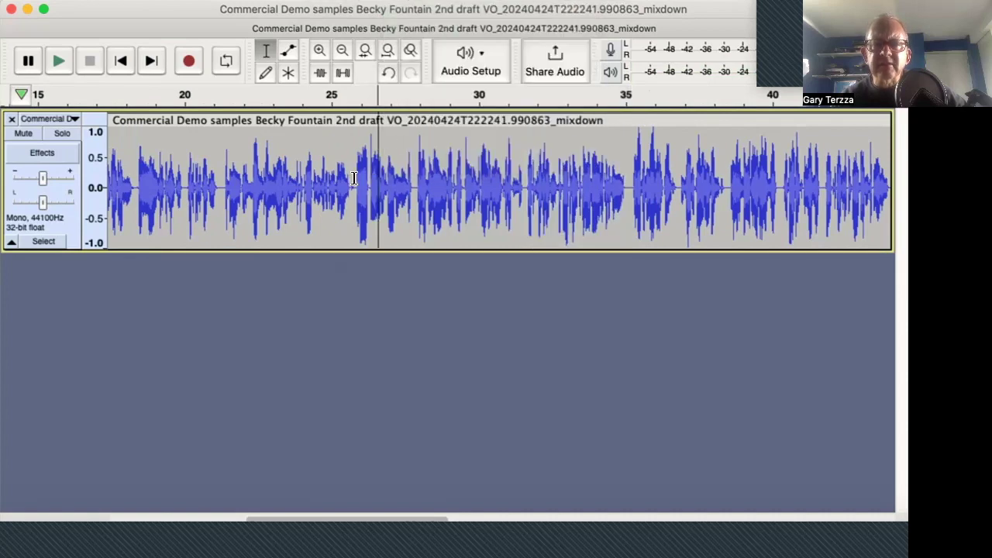
key("space")
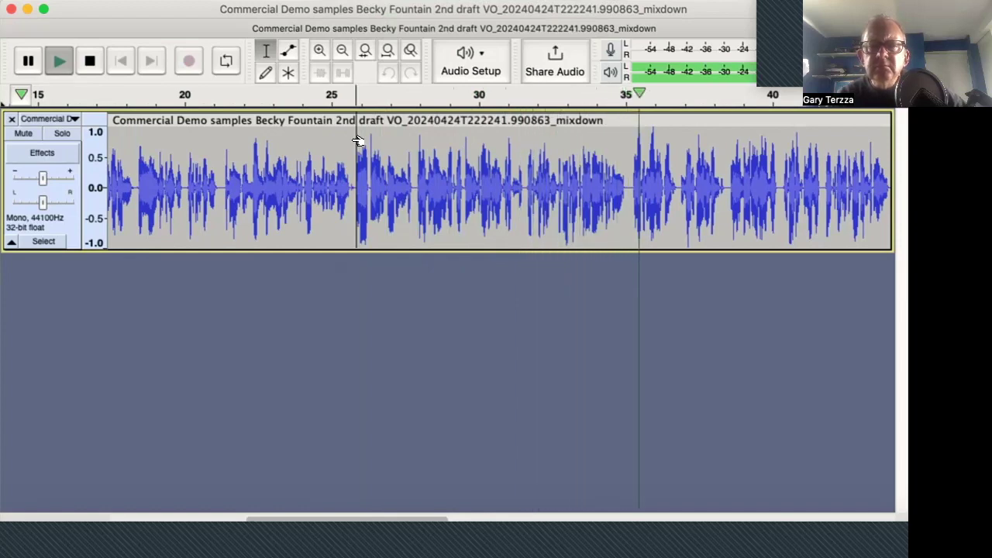
key("space")
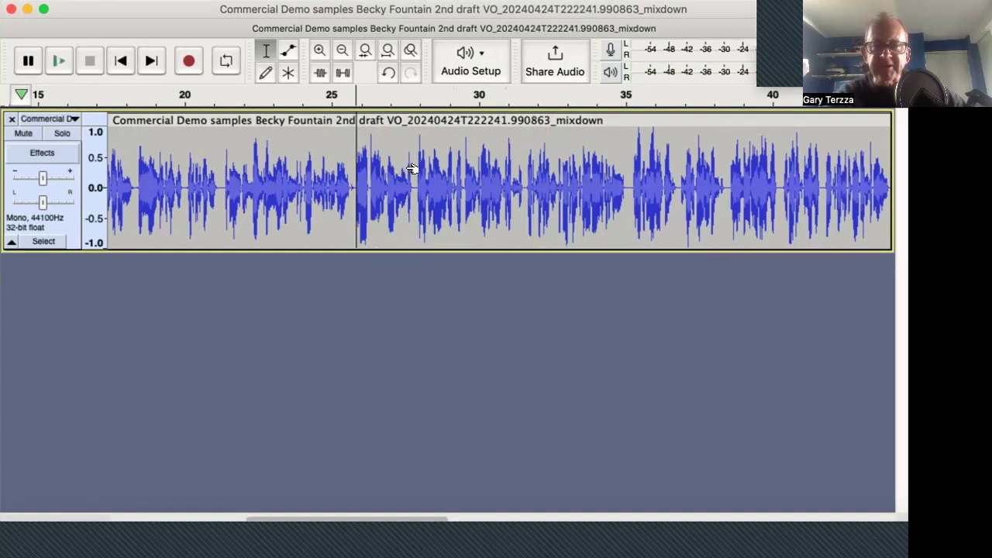
key("super+z")
Play from about 0:31 into the quieter phrase before 0:35 to judge its original level.
left_click(500, 184)
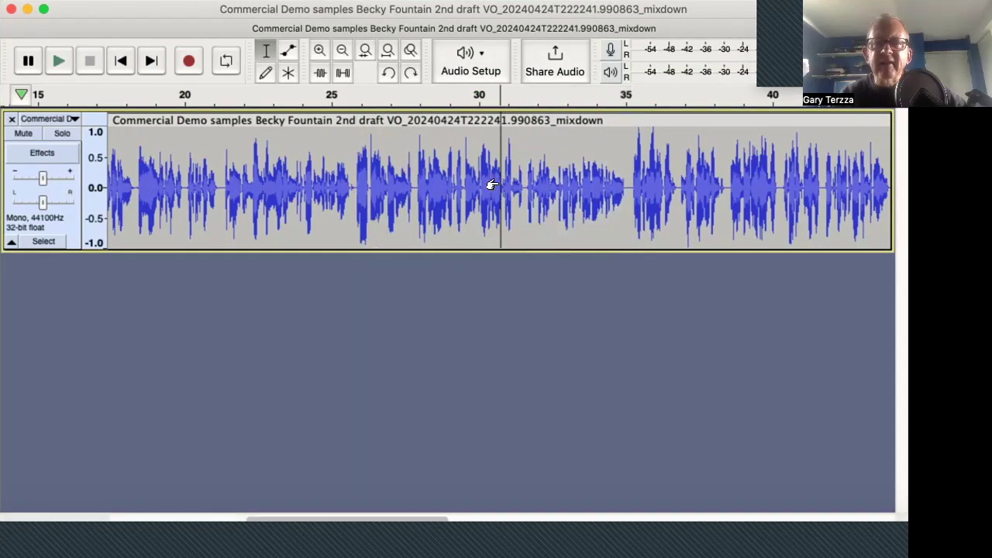
key("space")
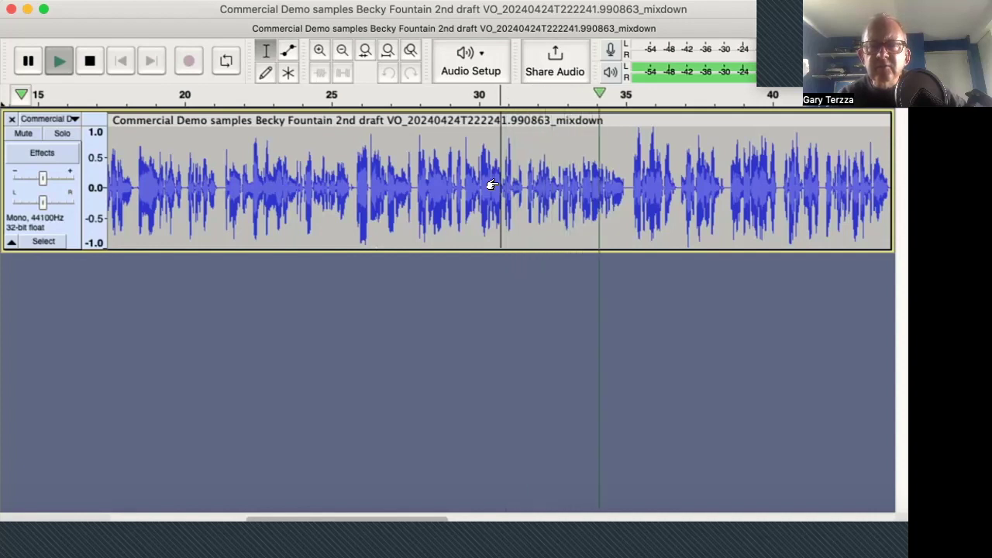
key("space")
Amplify the quieter phrase from about 0:31.6 to 0:35 by 2.6 dB and play the passage from about 0:29.
left_click(625, 185)
left_click(523, 191, "shift")
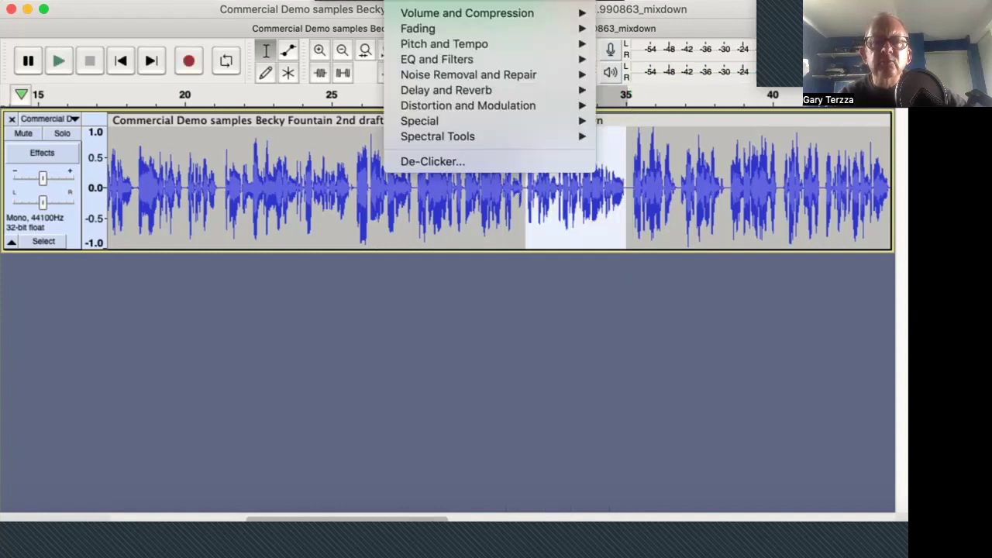
mouse_move(553, 13)
left_click(643, 13)
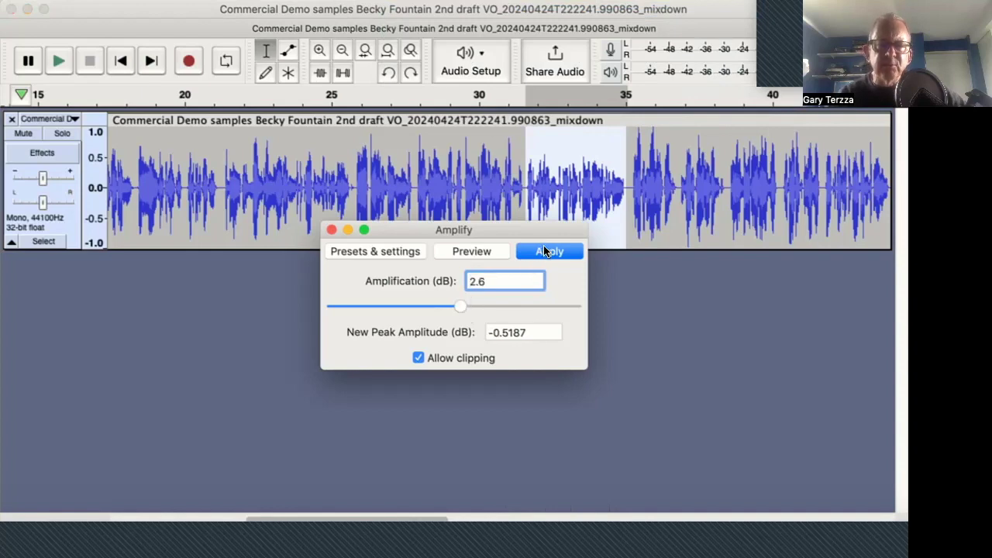
left_click(545, 251)
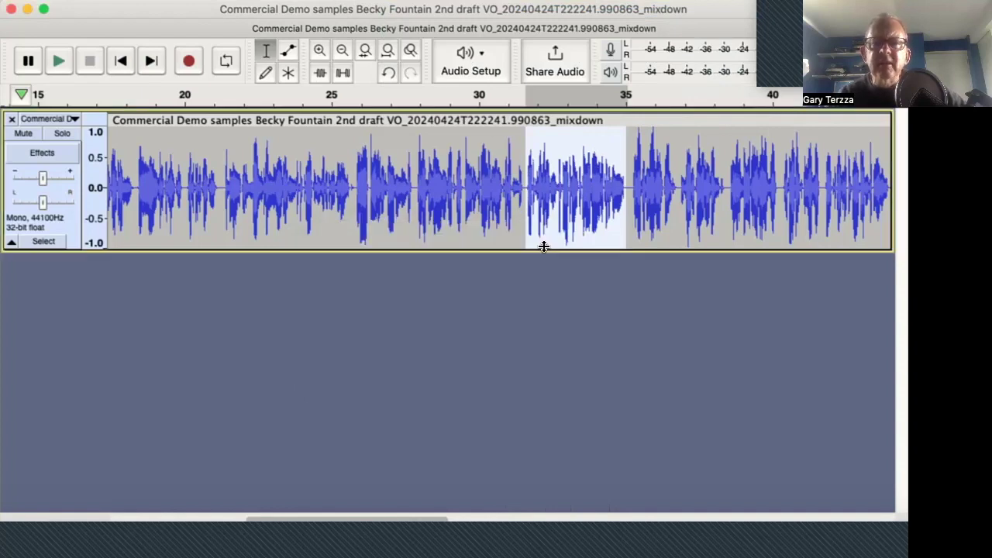
left_click(460, 200)
key("space")
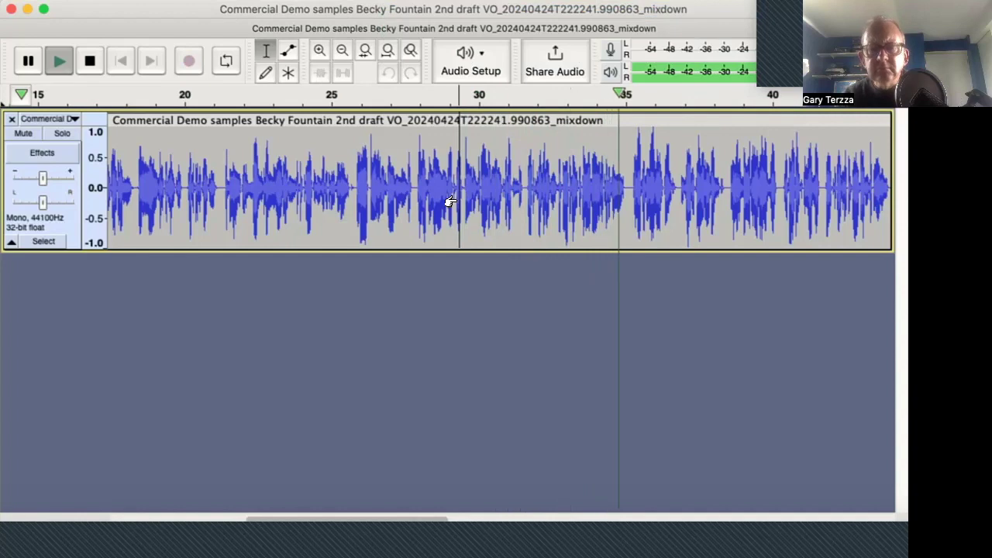
key("space")
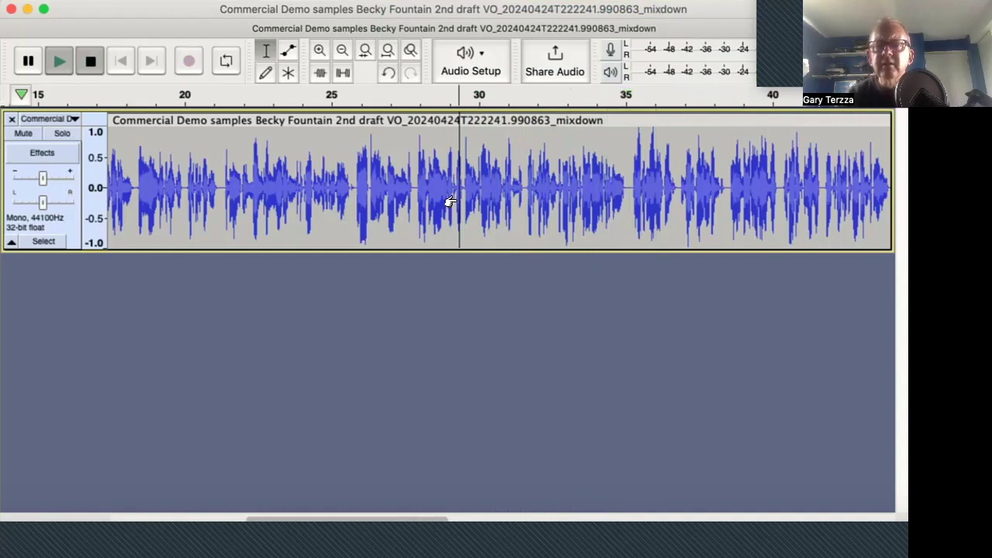
Play the start of the clip at about 0:44 to check its volume.
scroll(699, 193, "right", 5)
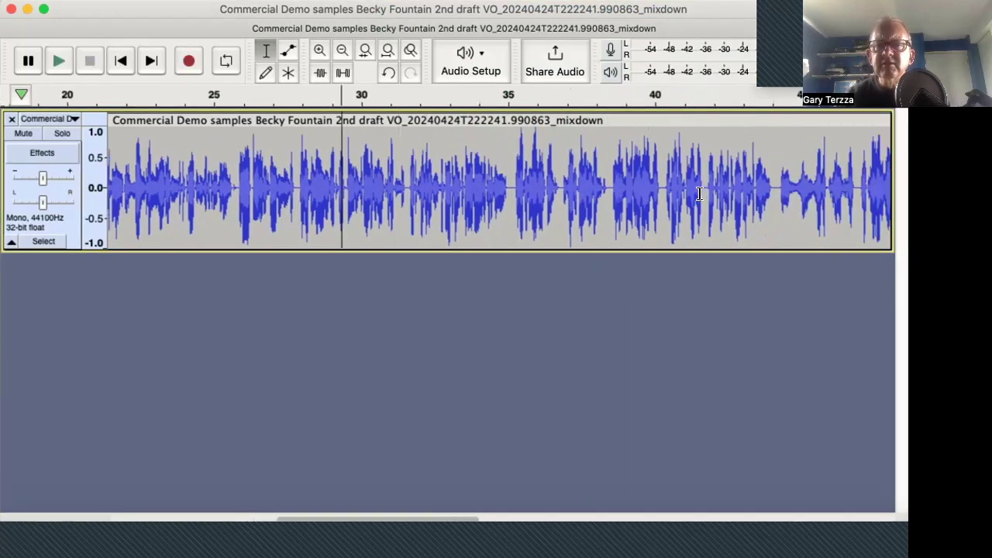
scroll(620, 179, "right", 2)
left_click(609, 180)
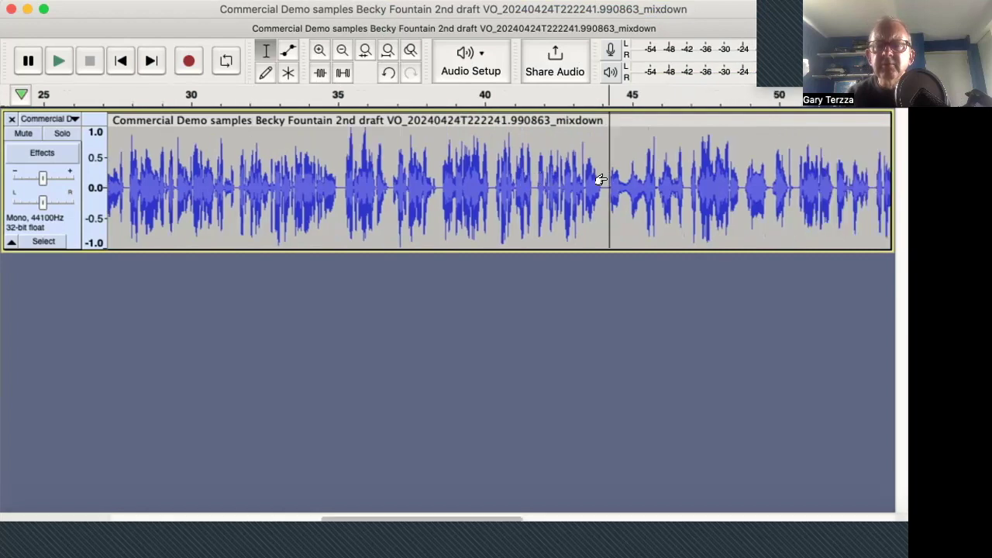
key("space")
key("space")
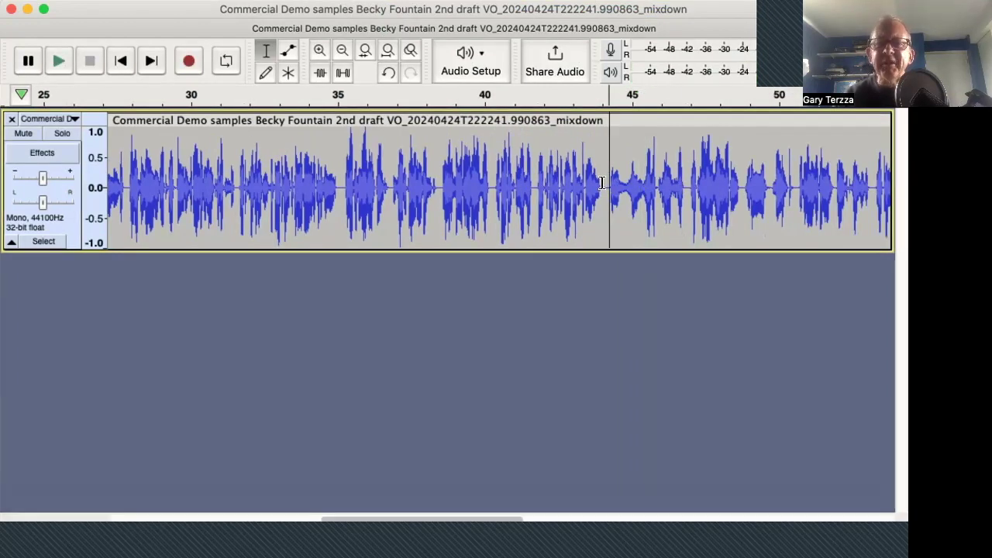
Amplify the quiet phrase from about 0:44.1 to 0:45.4 by 4.2 dB and play the passage from about 0:40.
left_click_drag(605, 184, 642, 197)
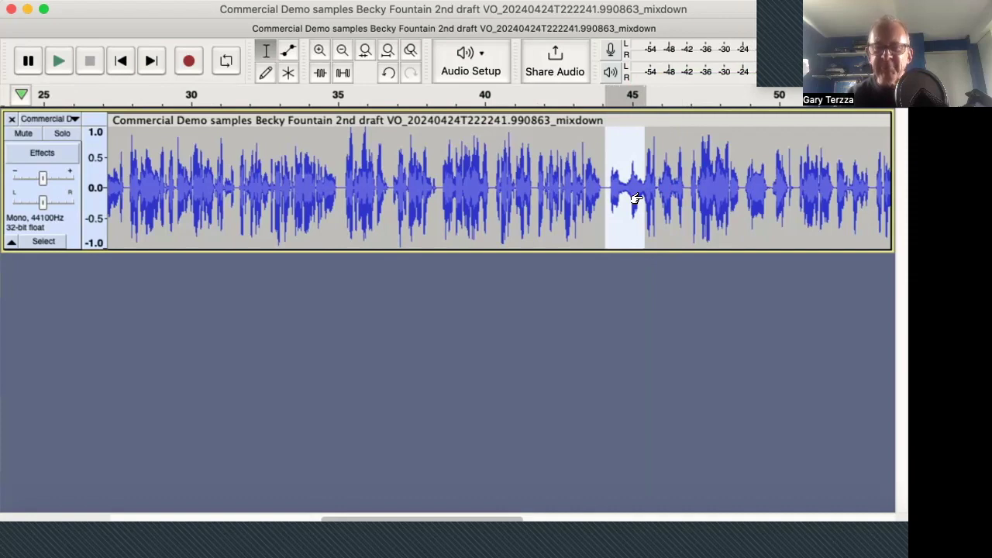
key("space")
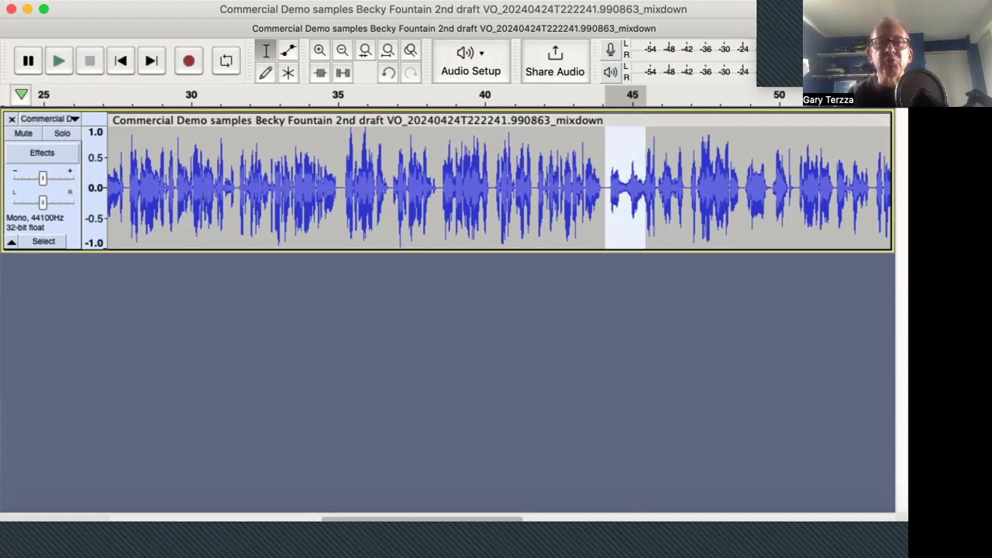
left_click(403, 1)
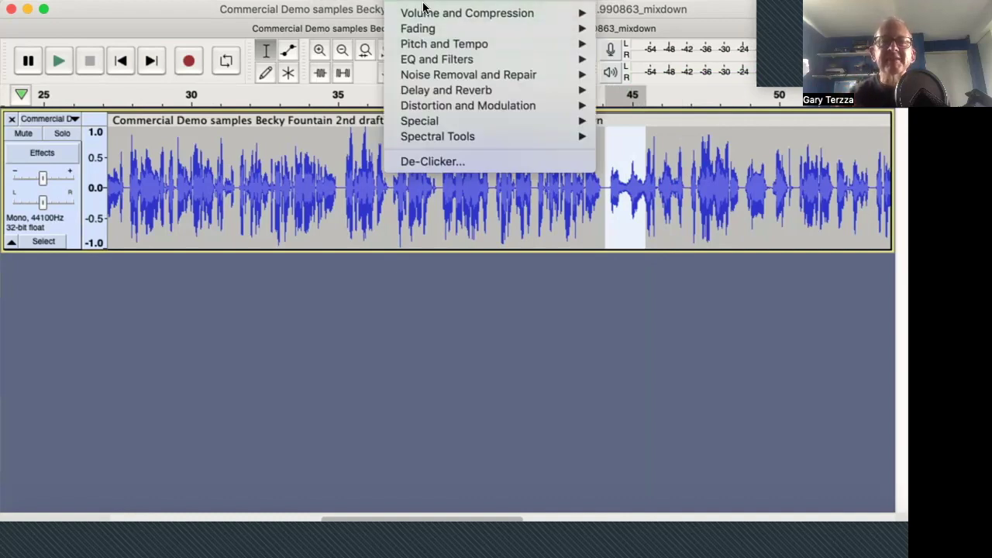
mouse_move(553, 19)
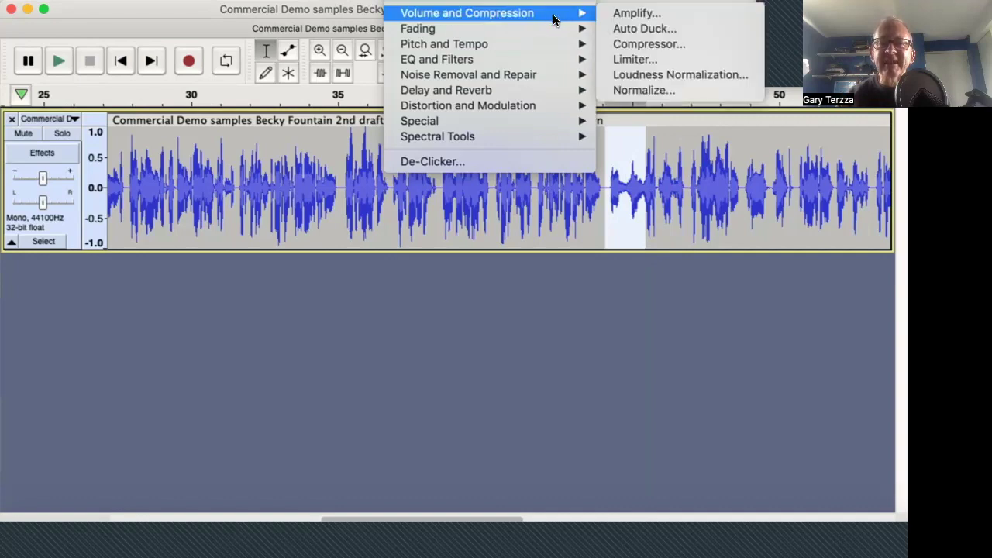
left_click(619, 12)
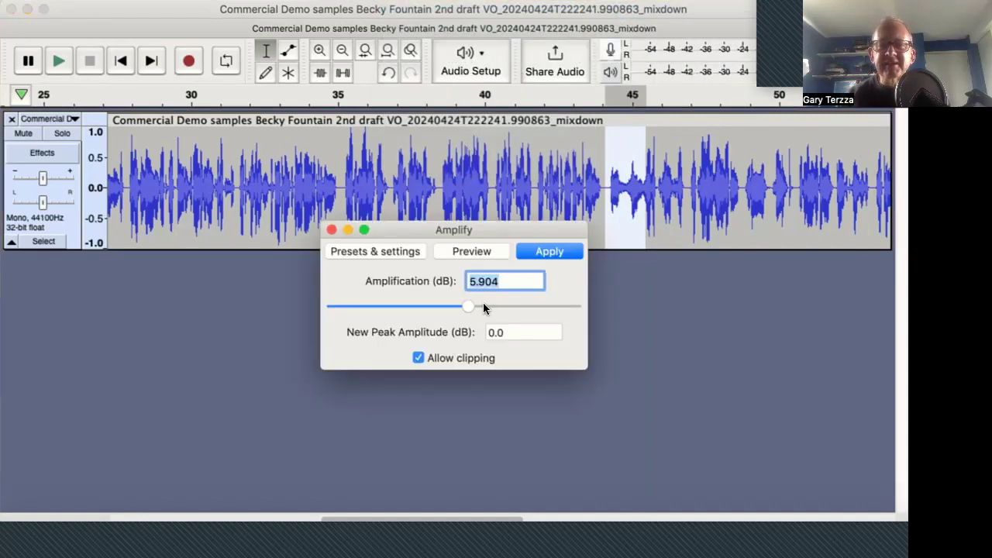
left_click_drag(464, 302, 460, 308)
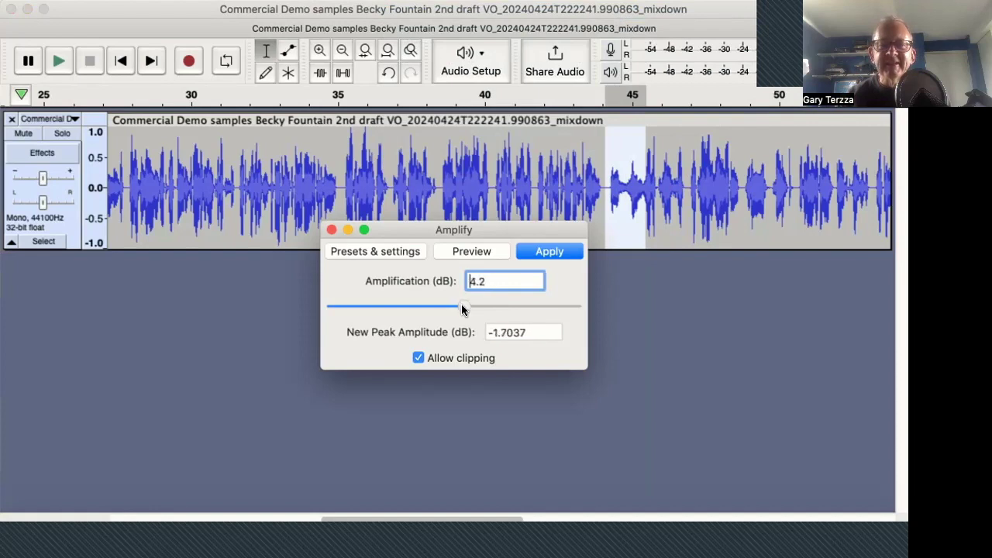
left_click(533, 253)
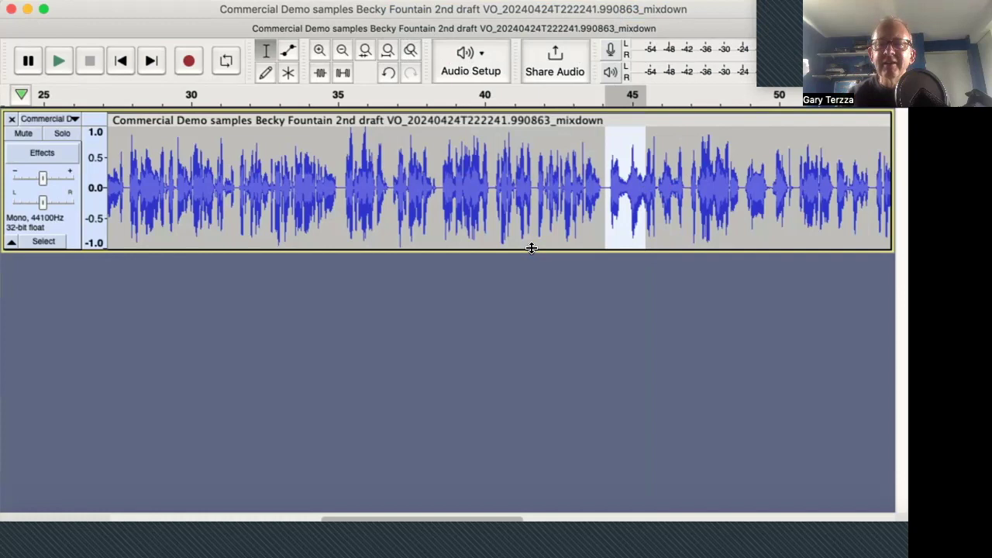
left_click(486, 203)
key("space")
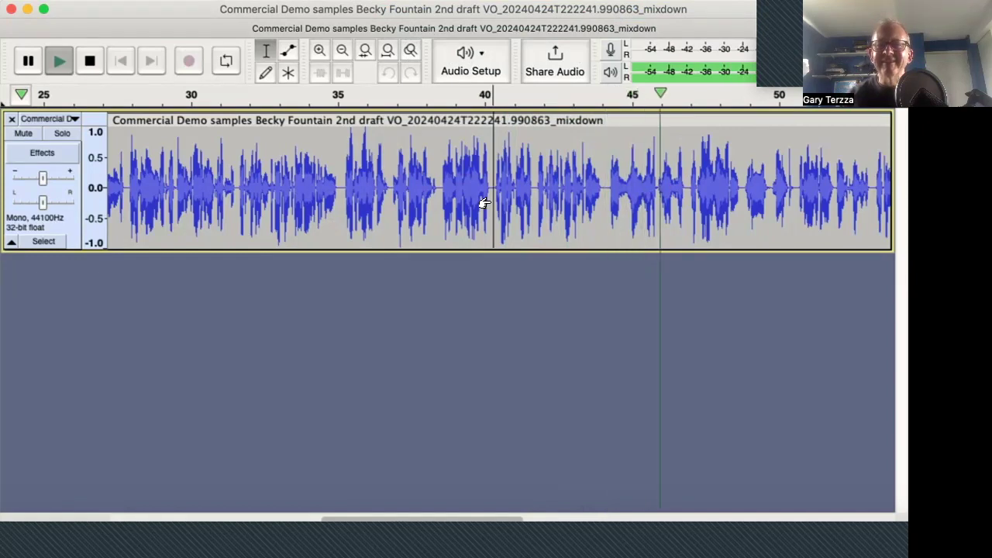
key("space")
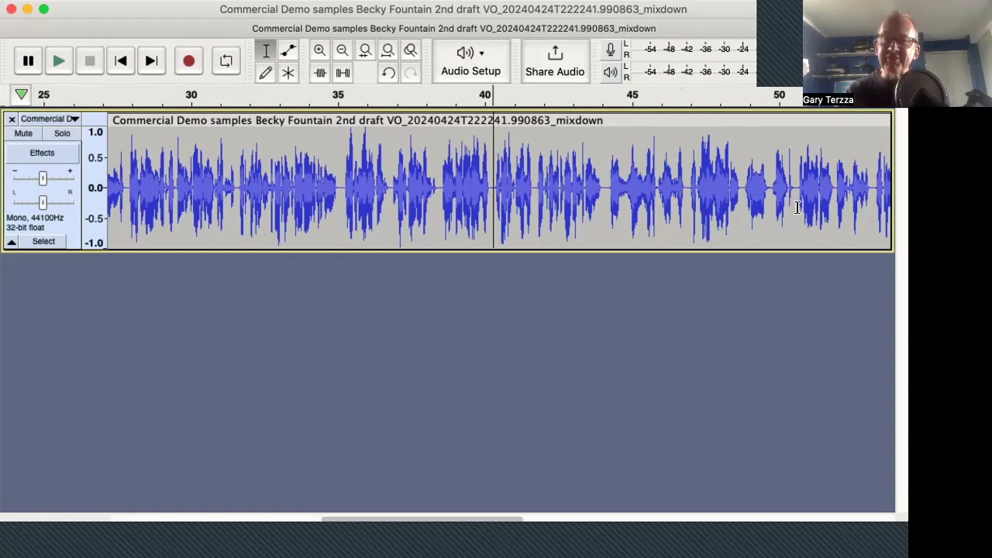
Play the demo from about 0:48.7 past 1:15 to check its volume consistency.
left_click(743, 187)
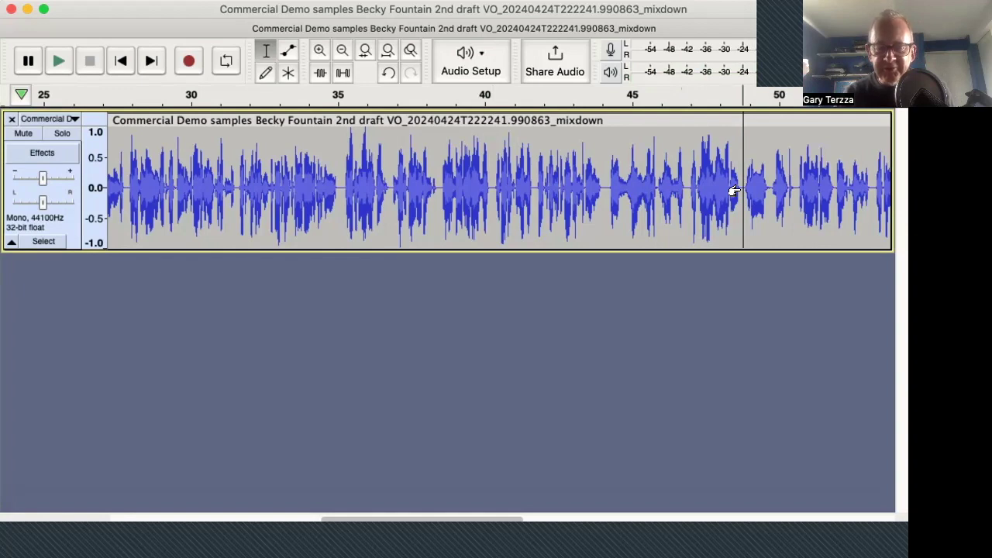
key("space")
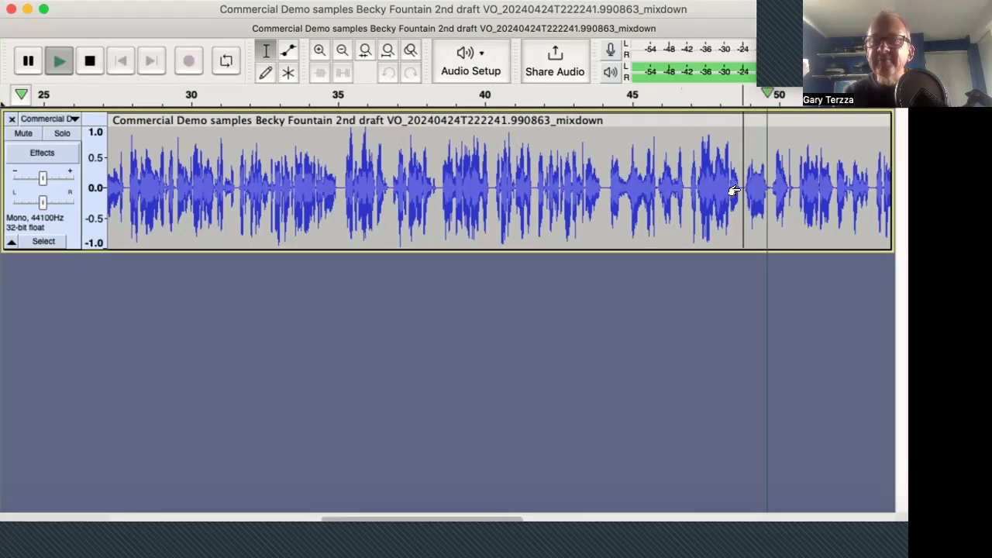
scroll(775, 188, "right", 5)
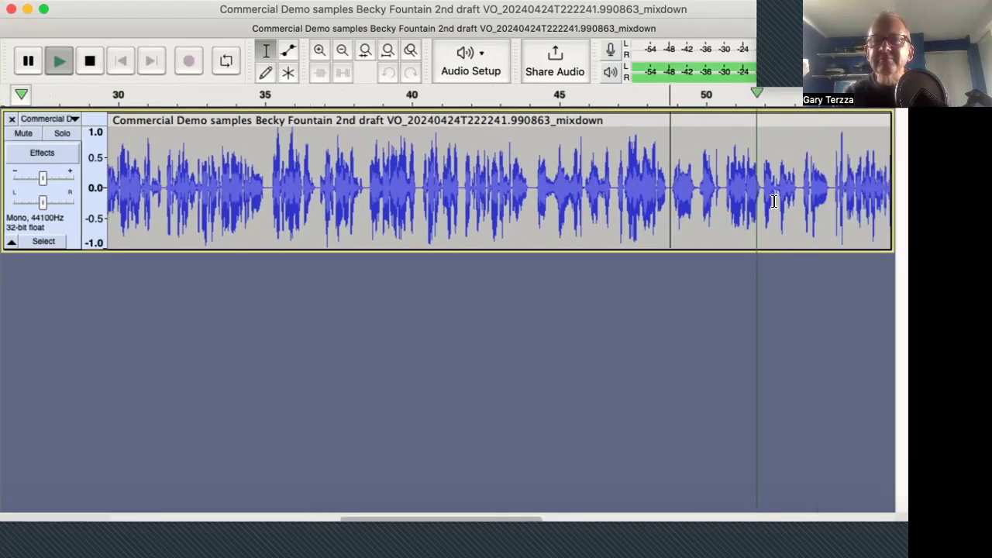
scroll(773, 202, "left", 1)
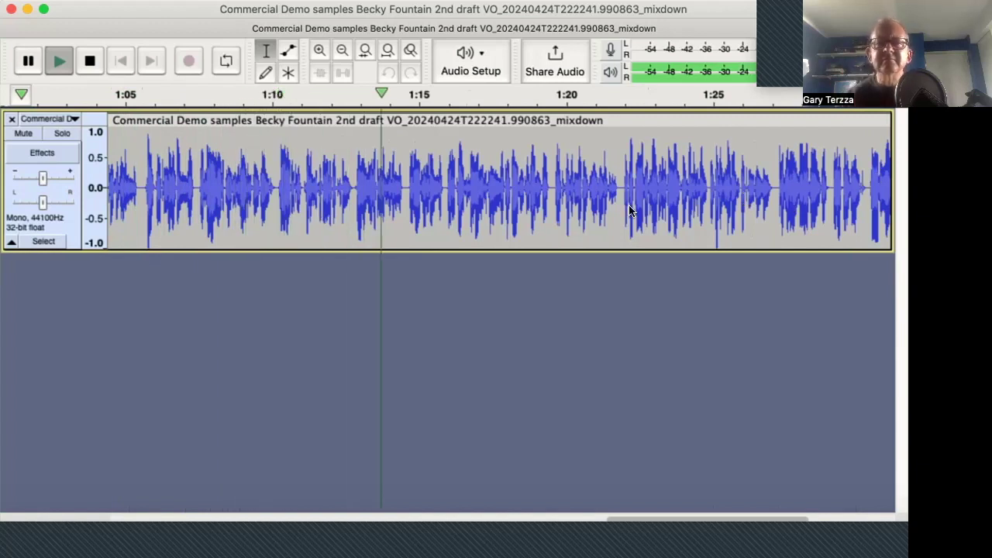
key("p")
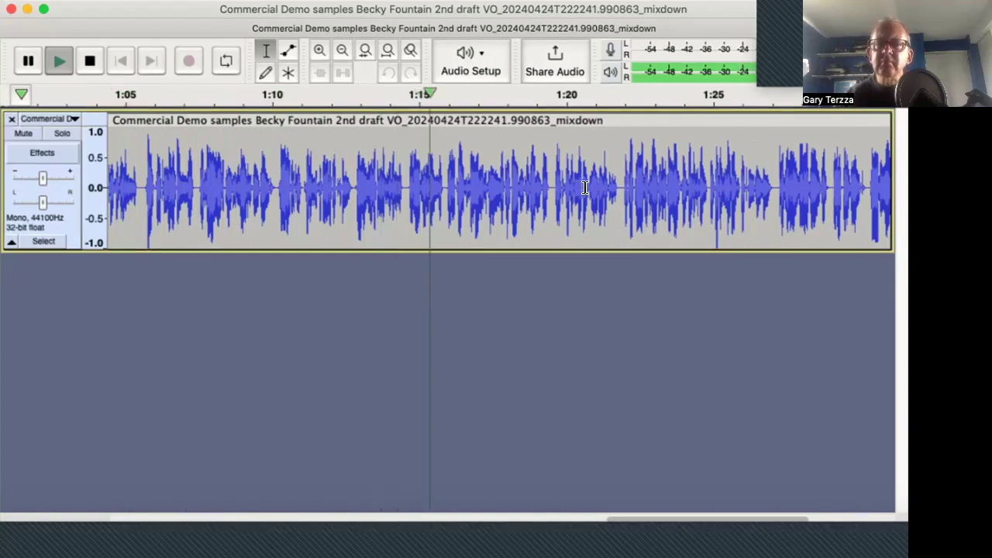
Play from about 1:24, 1:21.4 and 1:19.5 to compare the volume of the neighbouring phrases.
left_click(680, 171)
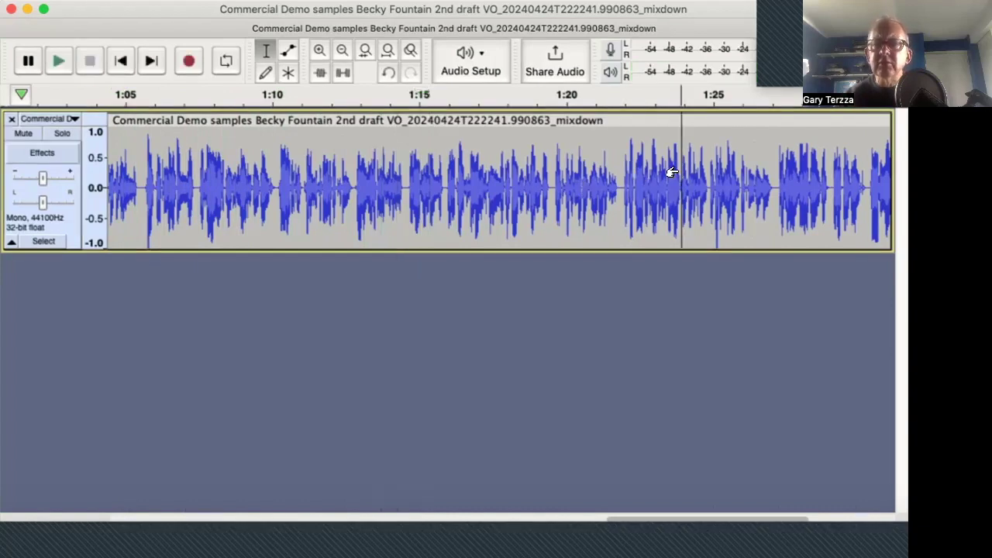
key("space")
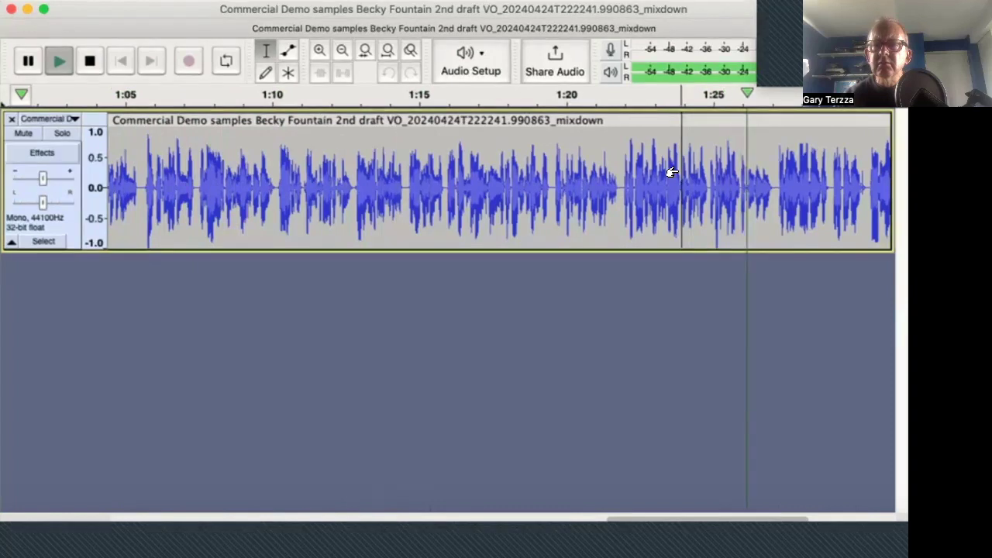
key("space")
left_click(605, 187)
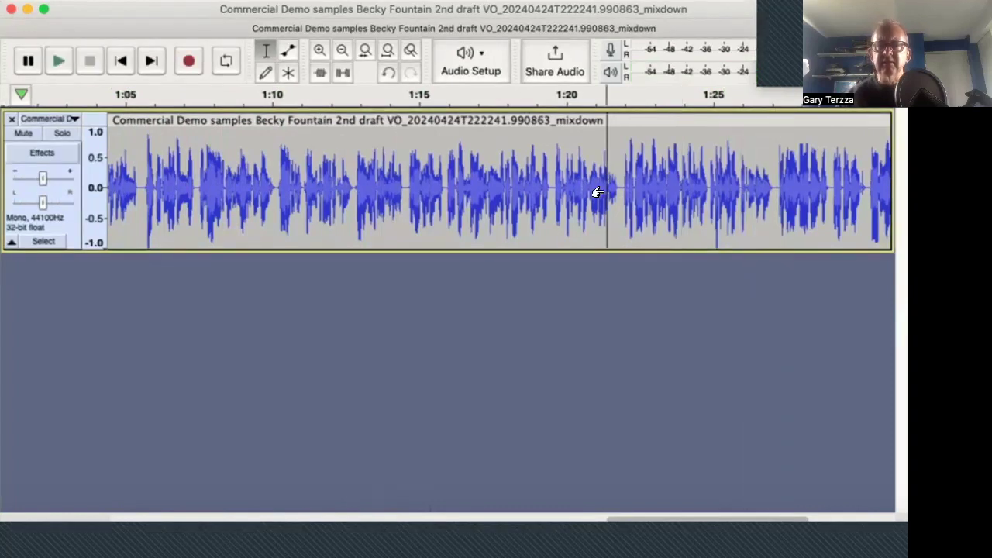
key("space")
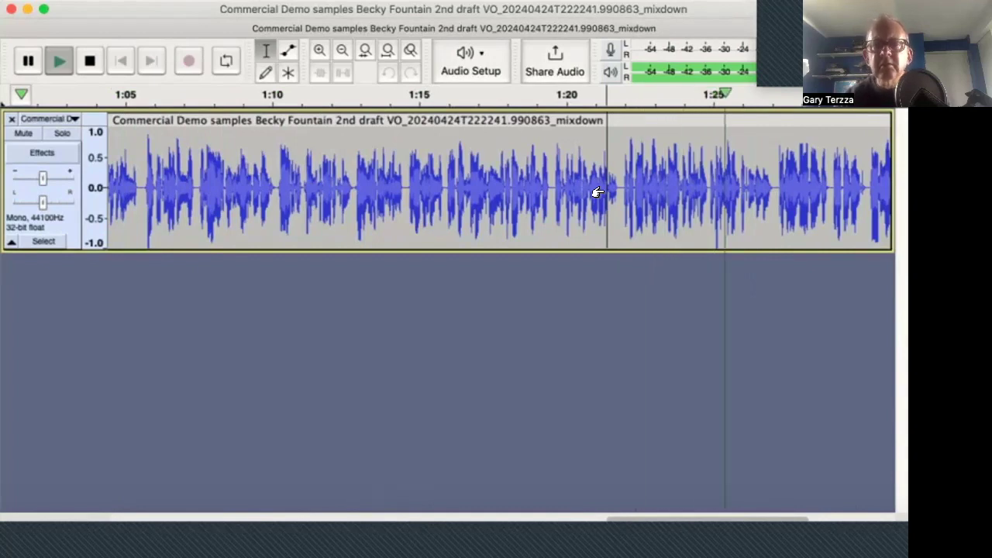
key("space")
left_click(550, 186)
key("space")
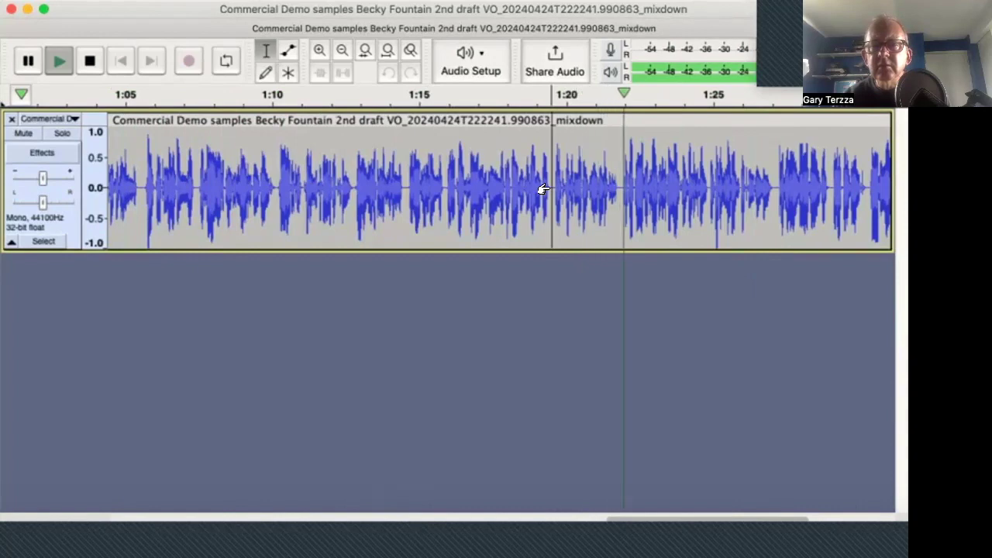
key("space")
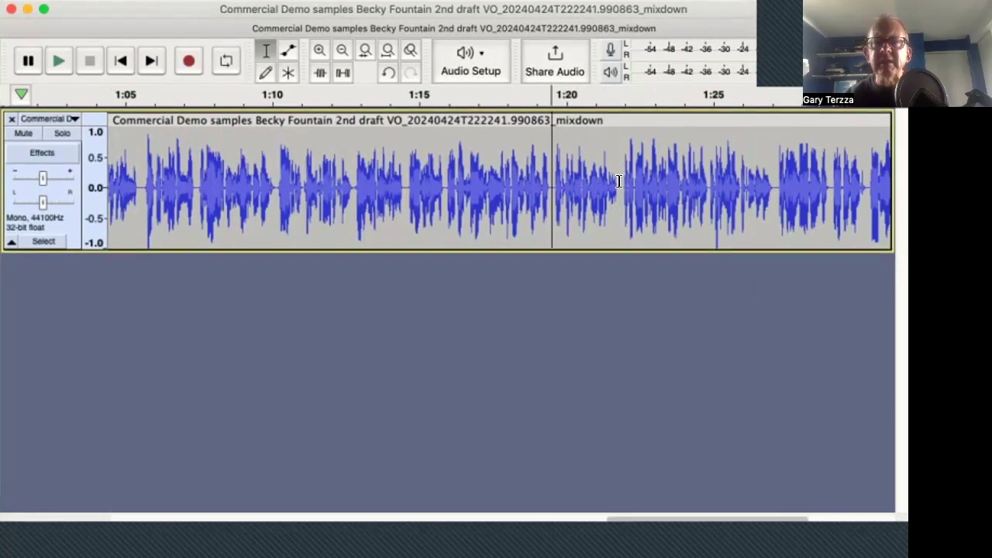
Shorten the pause just before 1:22 by deleting about 0.1 s of silence.
left_click(317, 50)
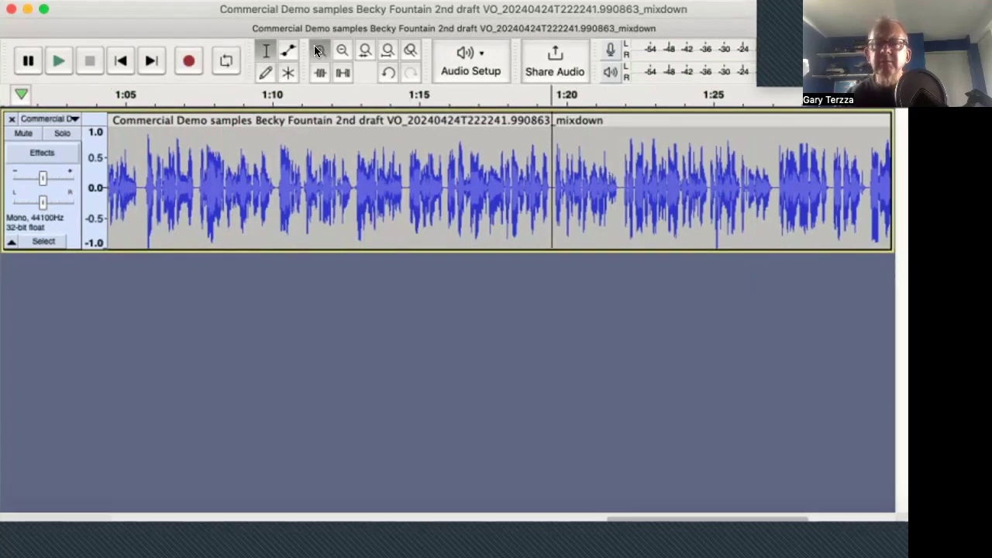
left_click(604, 184)
key("space")
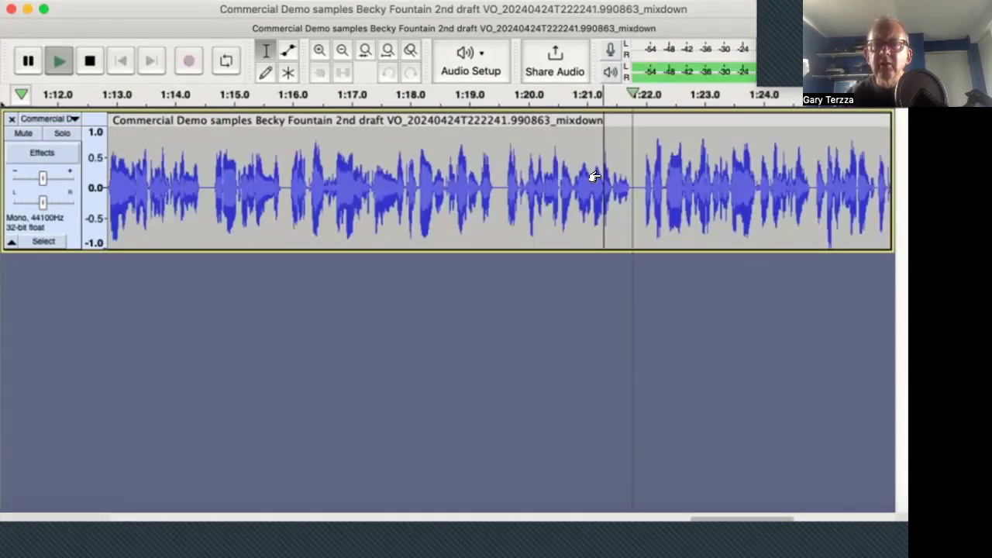
left_click(643, 179)
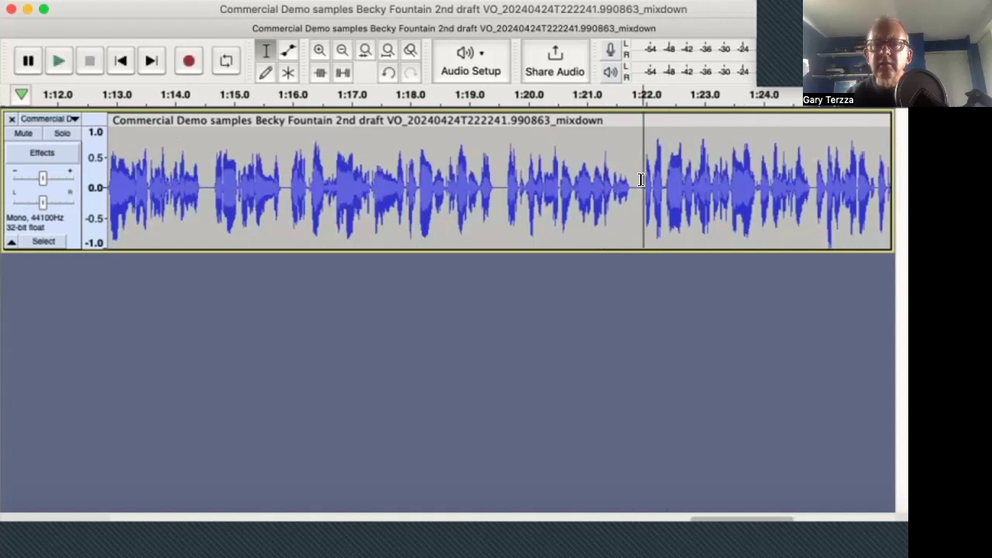
left_click(630, 181, "shift")
key("Delete")
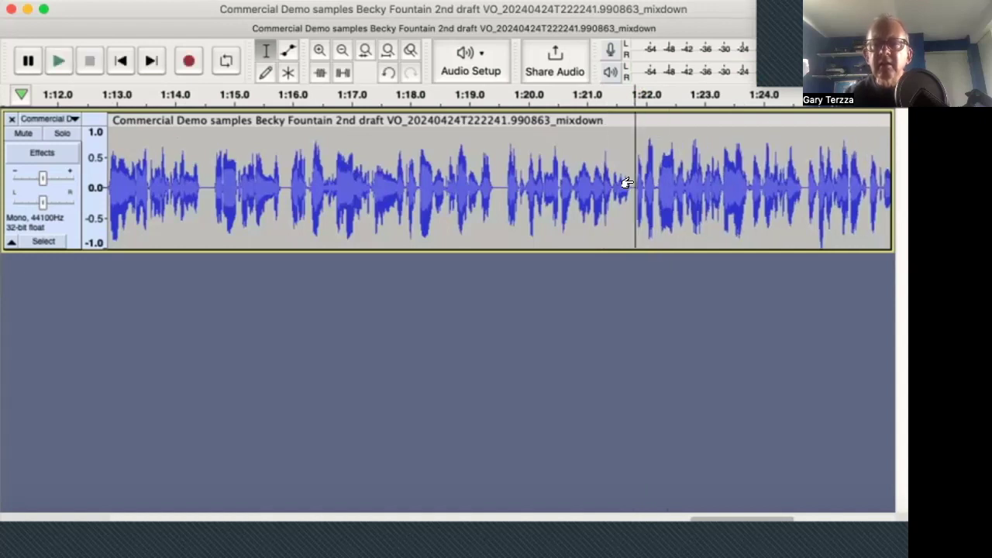
Play the quiet word ending at about 1:21.7, and the passage from about 1:19.7 to the following phrases.
left_click_drag(628, 181, 615, 183)
key("space")
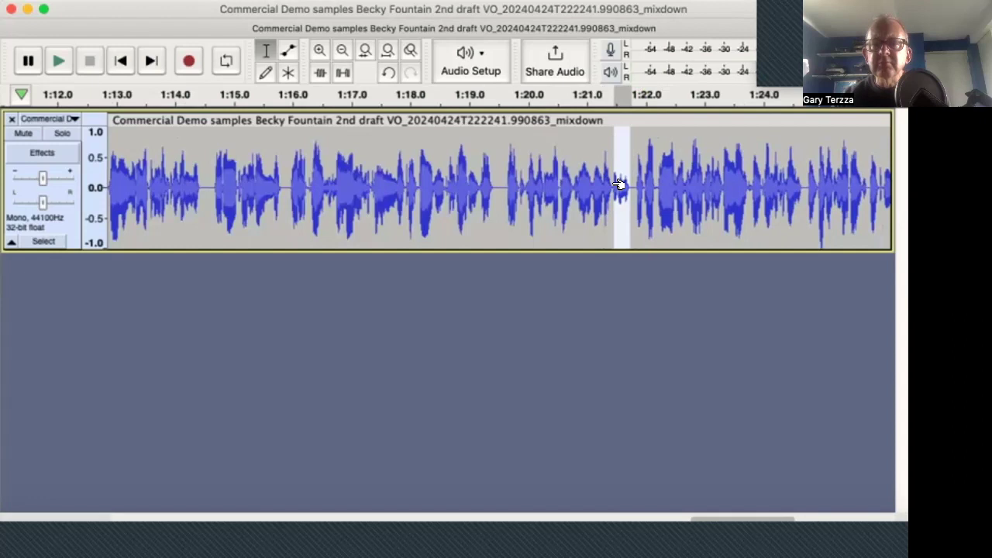
left_click(509, 190)
key("space")
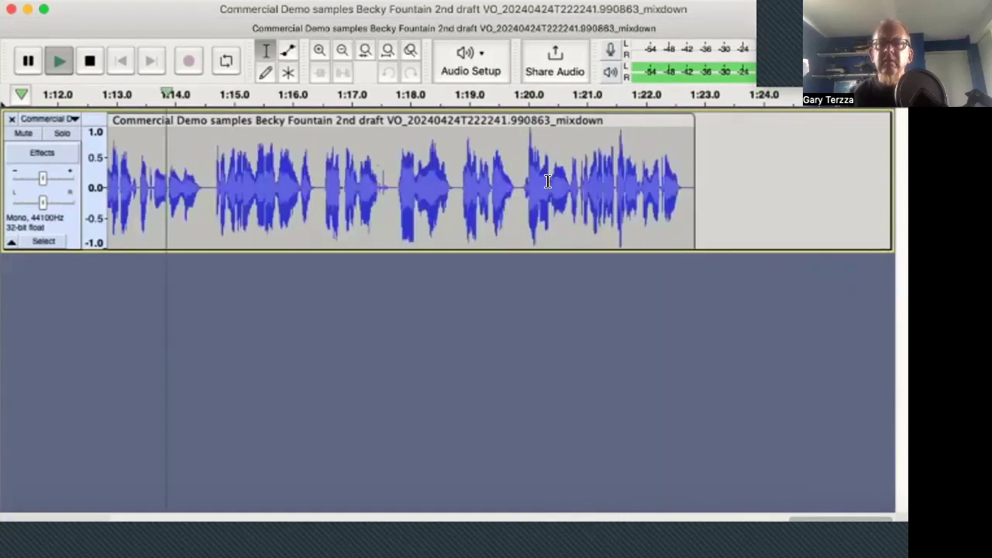
key("space")
Play from about 1:21.1 across the transition into the louder phrase to judge its level.
scroll(531, 181, "left", 3)
scroll(531, 181, "left", 3)
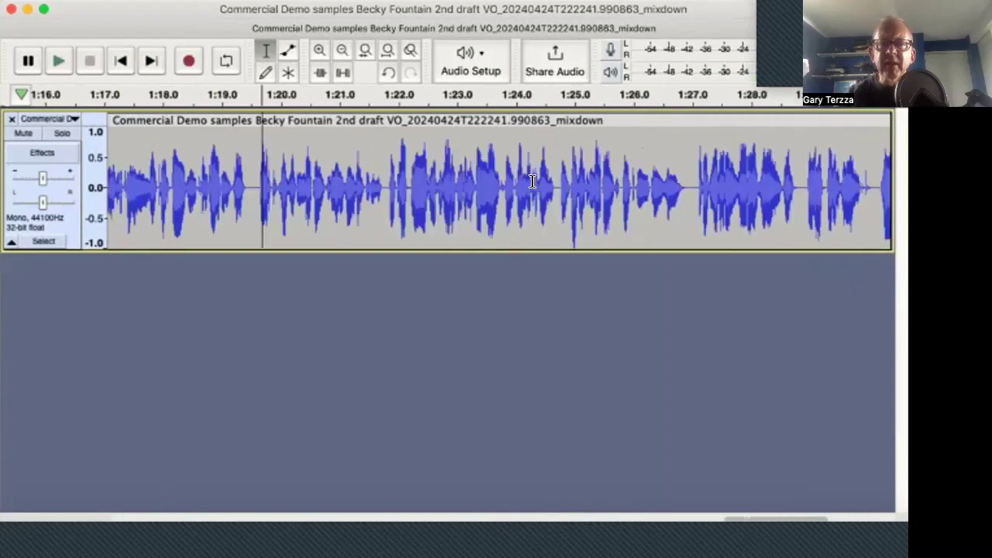
scroll(221, 183, "right", 1)
left_click(294, 183)
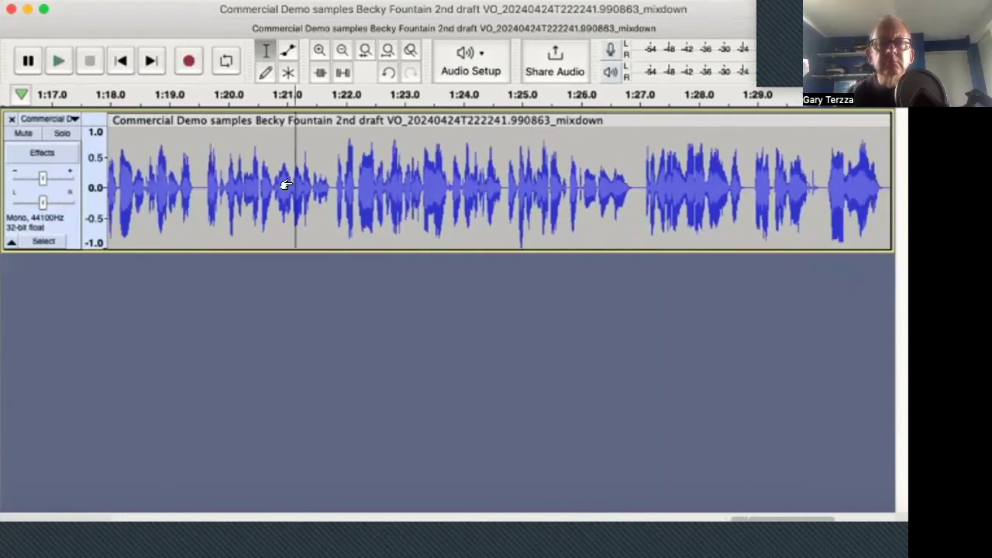
key("space")
key("space")
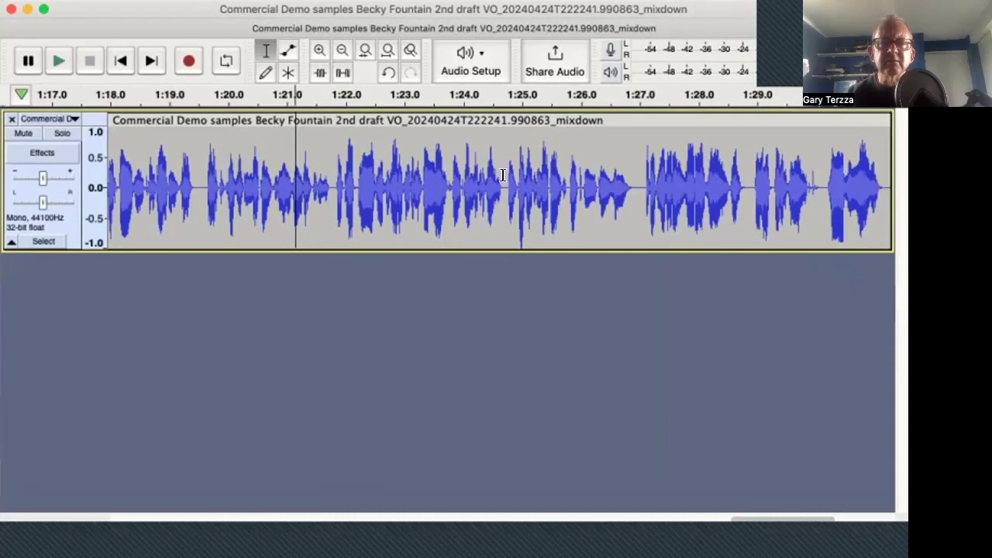
Lower the louder phrase from about 1:21.8 to 1:24.6 with Amplify at -2.3 dB and play the passage from about 1:19.6.
left_click_drag(500, 179, 331, 181)
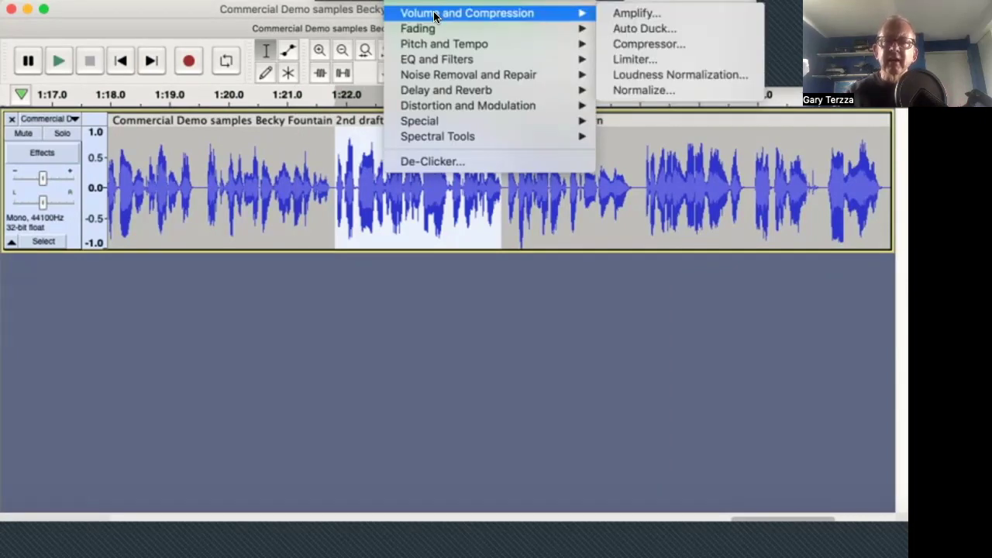
mouse_move(586, 13)
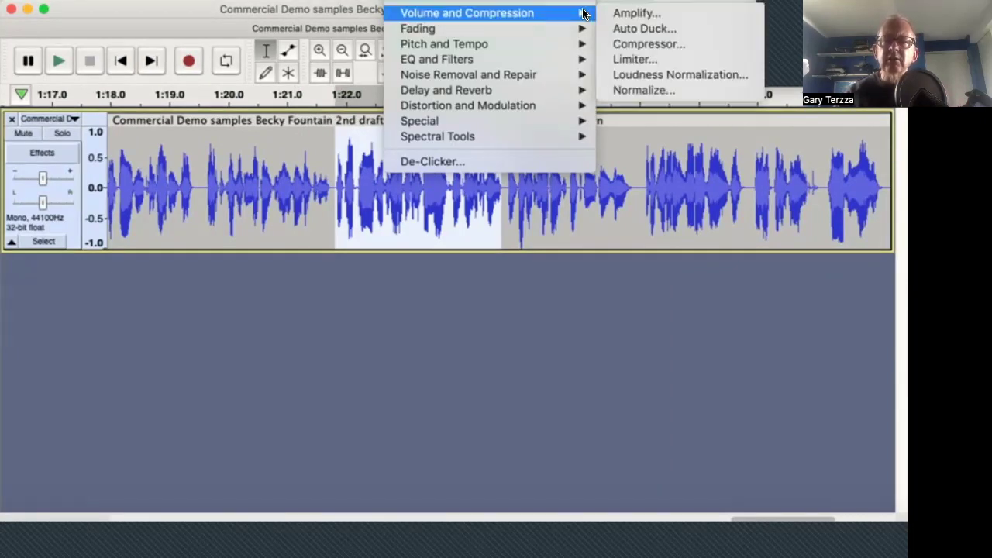
left_click(628, 16)
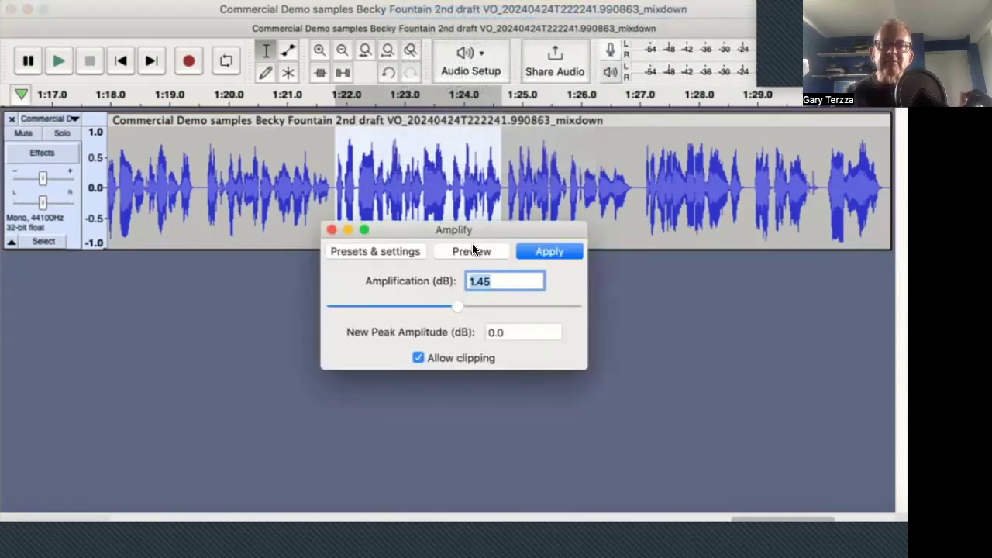
left_click_drag(454, 300, 448, 308)
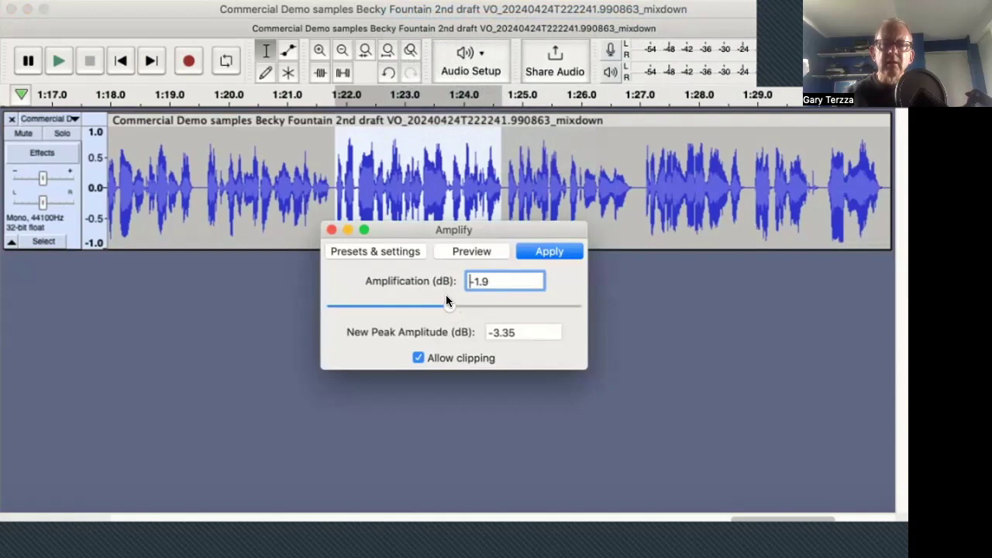
left_click_drag(447, 305, 446, 304)
left_click(523, 249)
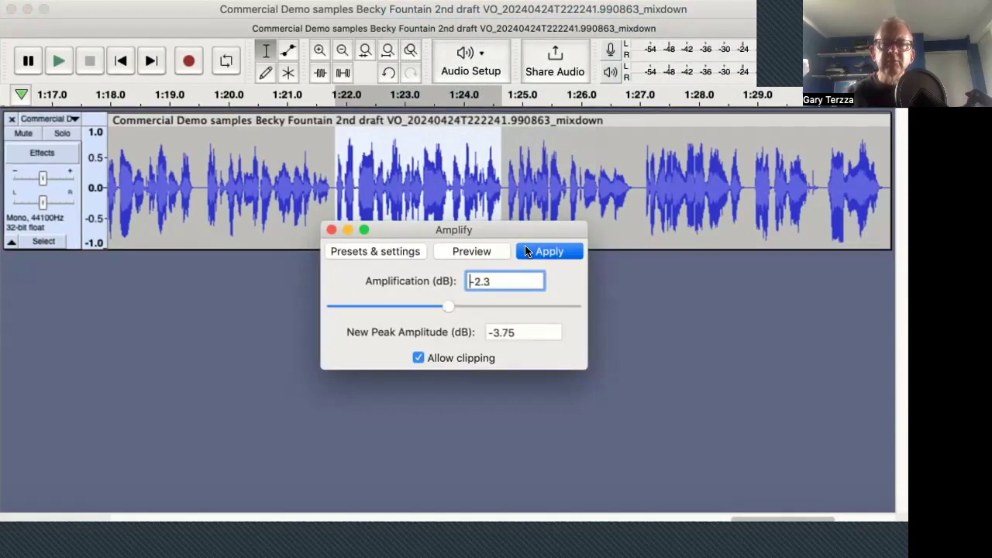
left_click(204, 180)
key("space")
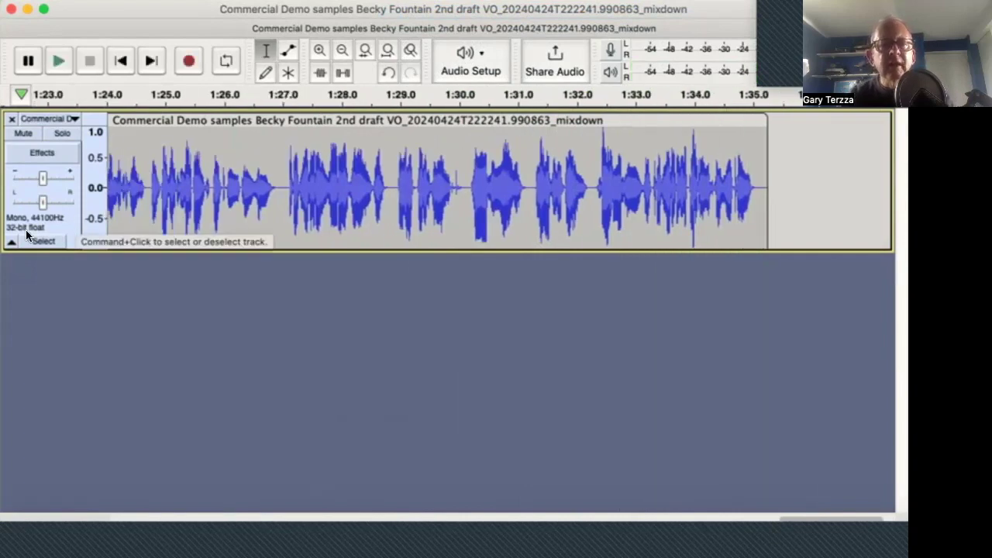
Play the phrase from about 1:25.3 to 1:26.9 and the passage from about 1:25.2 to 1:28.3 to compare levels.
left_click_drag(278, 194, 185, 193)
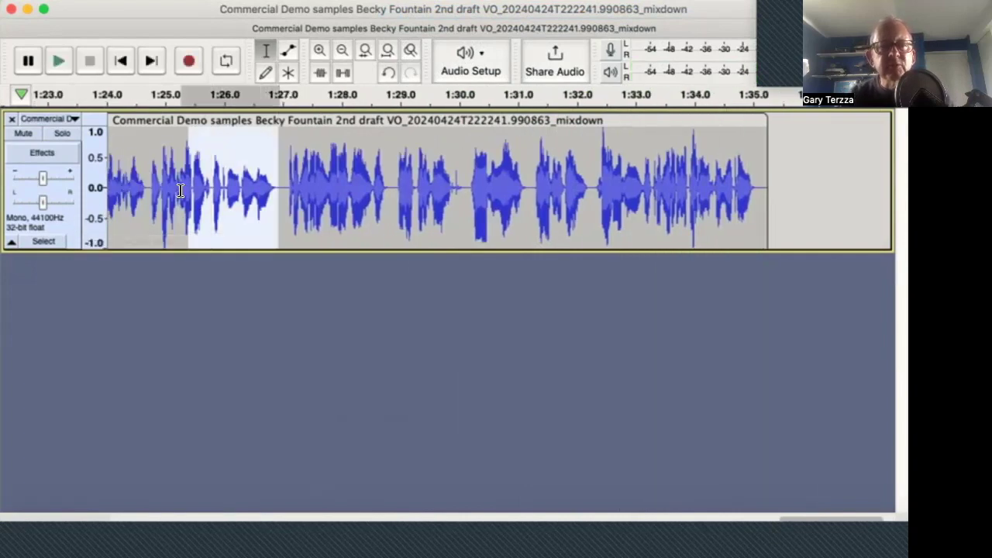
key("space")
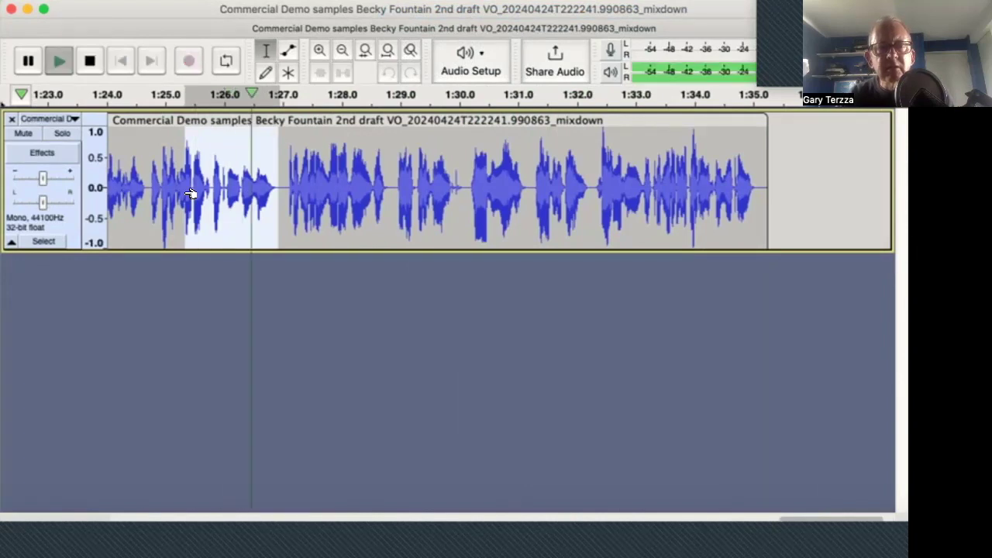
key("space")
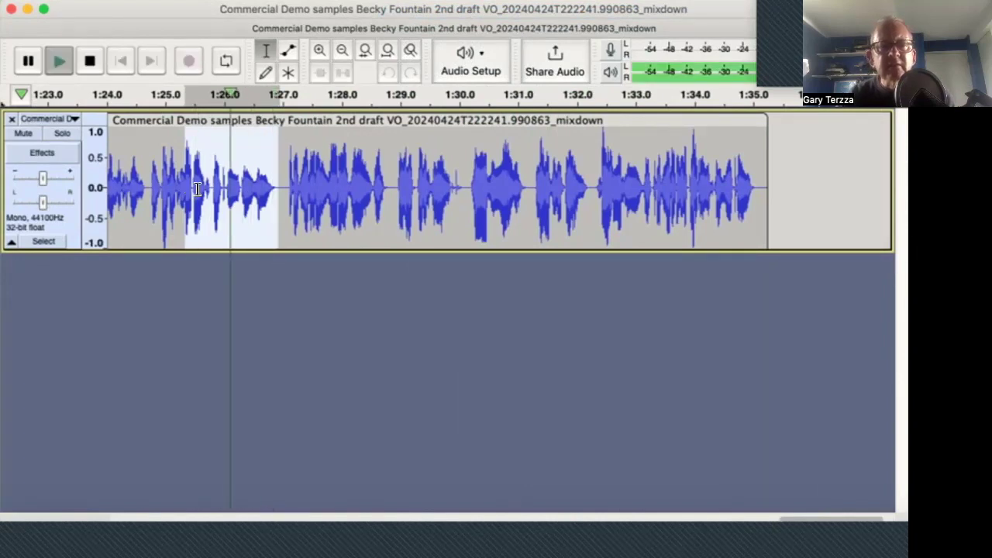
left_click_drag(179, 194, 214, 193)
left_click_drag(314, 233, 358, 230)
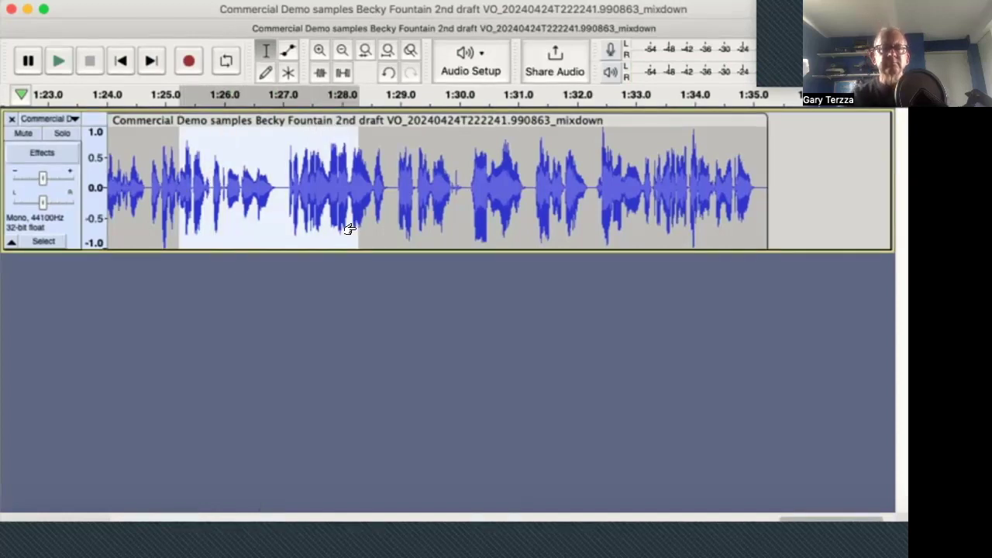
key("space")
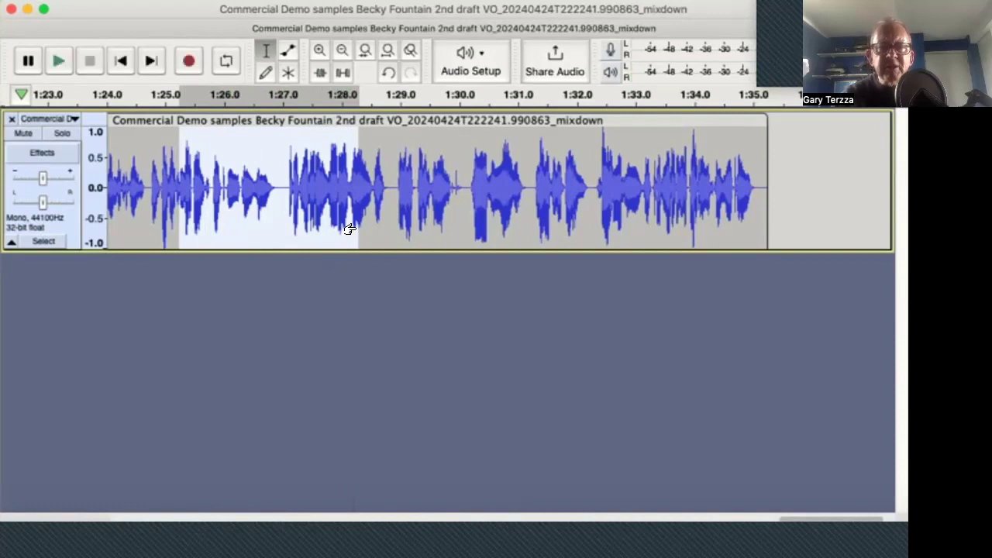
left_click(279, 232)
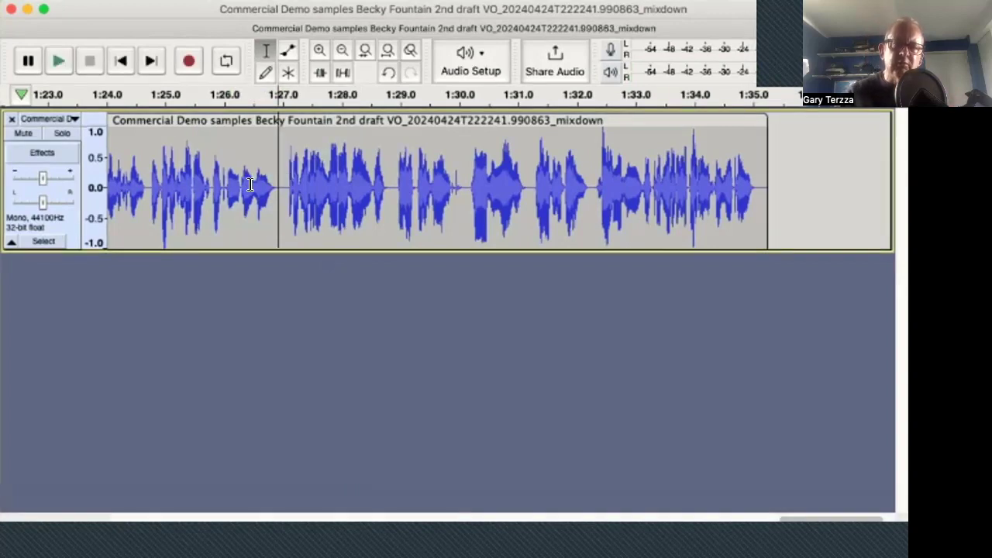
left_click(286, 183)
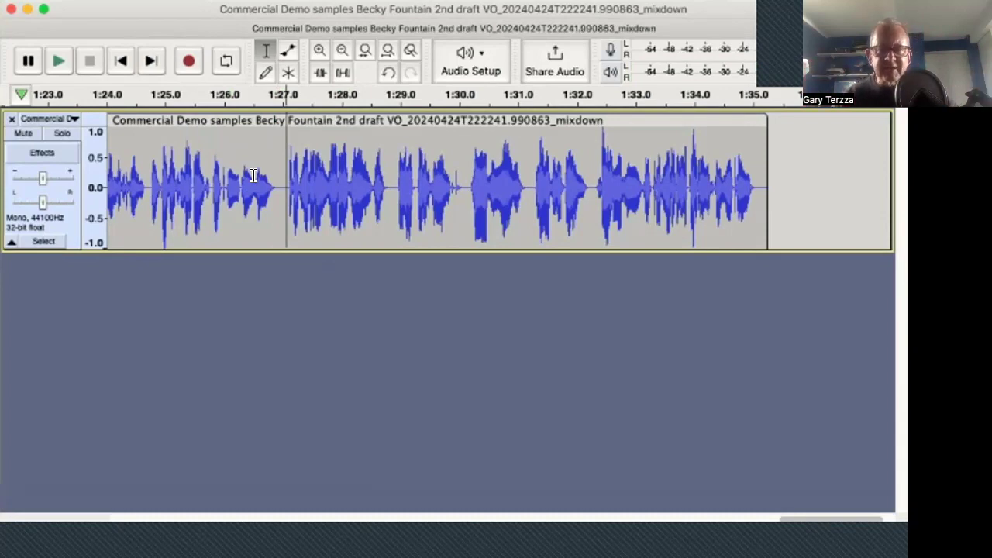
Raise the quiet phrase from about 1:25.7 to 1:26.9 with Amplify at 2.1 dB.
left_click_drag(276, 186, 208, 184)
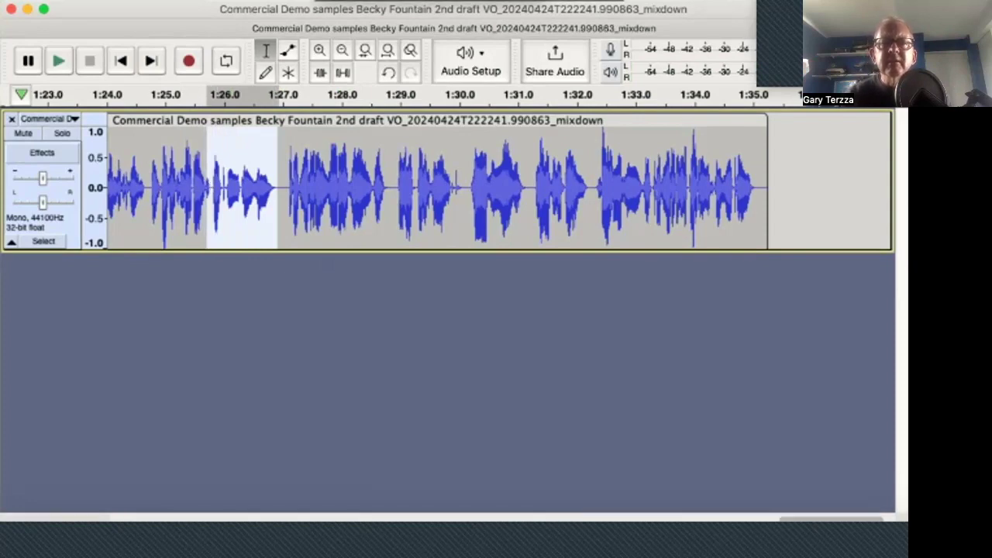
mouse_move(419, 14)
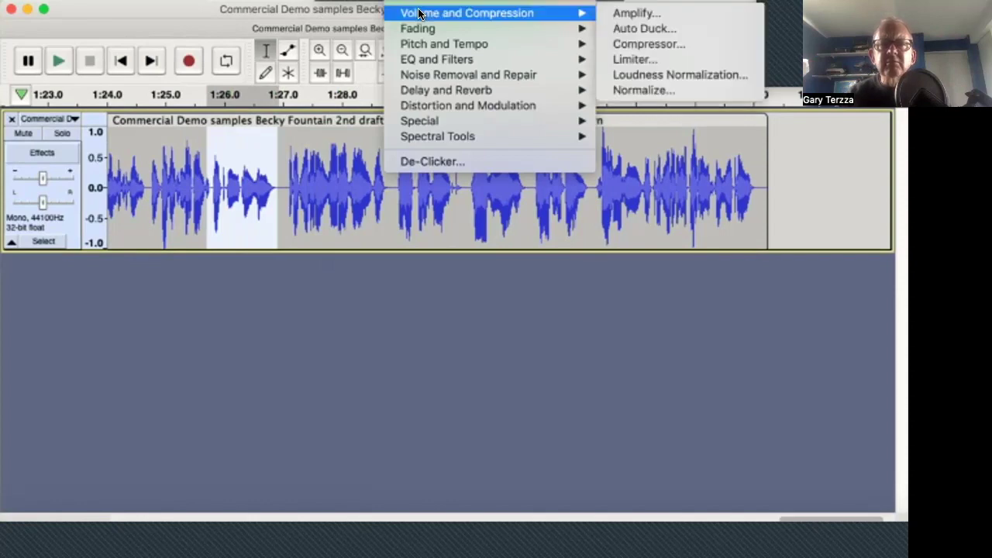
left_click(622, 13)
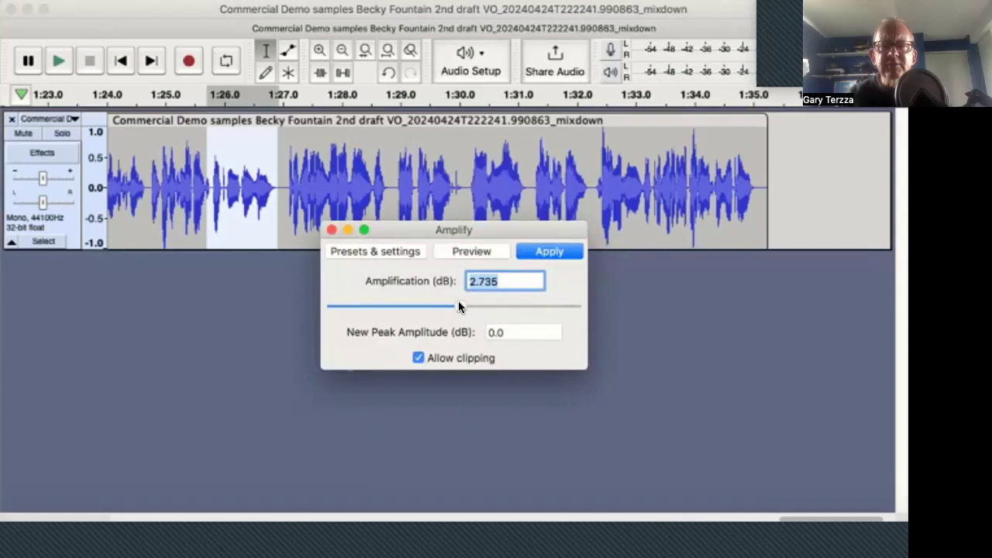
type("2.1")
left_click(459, 307)
left_click_drag(455, 305, 454, 304)
left_click(535, 247)
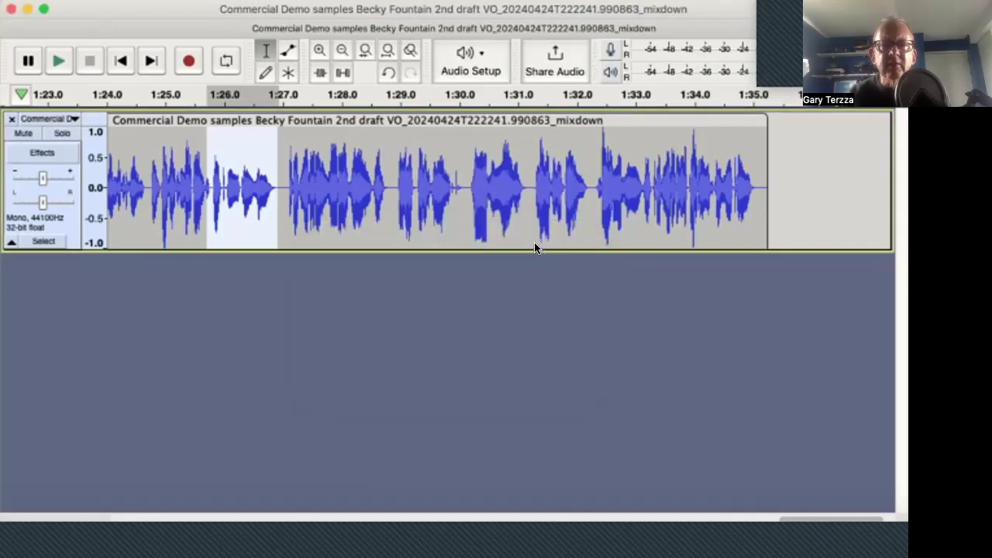
Play from about 1:24.7 across the raised phrase into the following one to check the balance.
left_click(146, 182)
key("space")
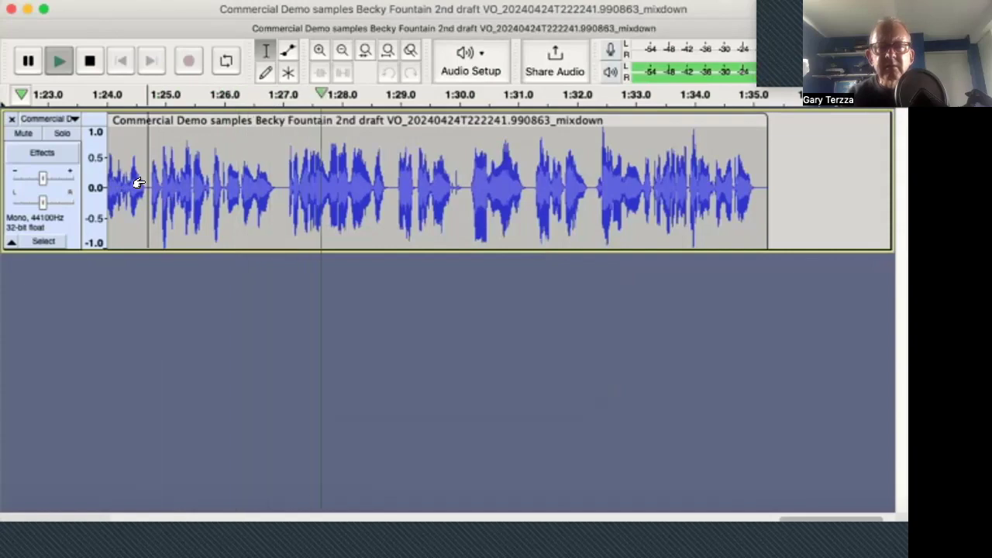
key("space")
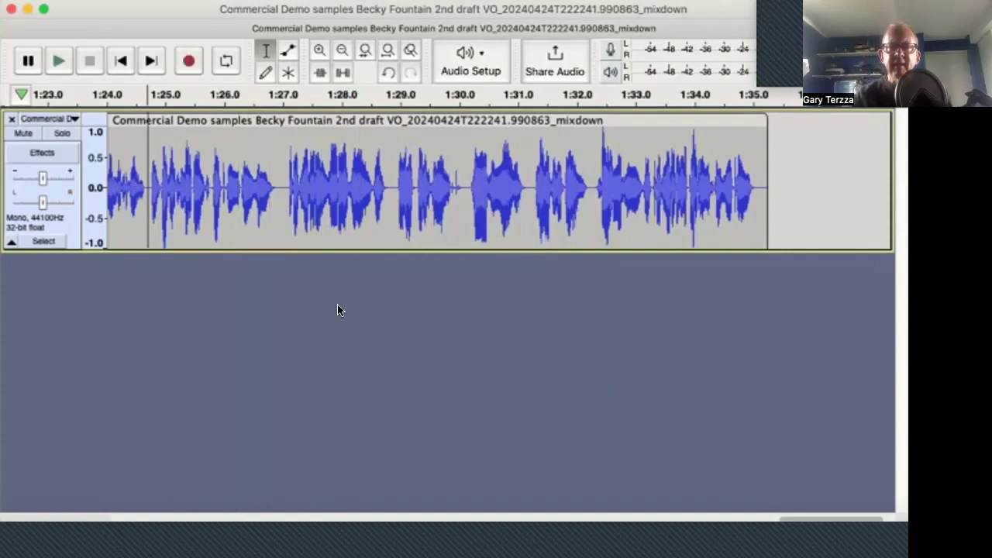
left_click(337, 304)
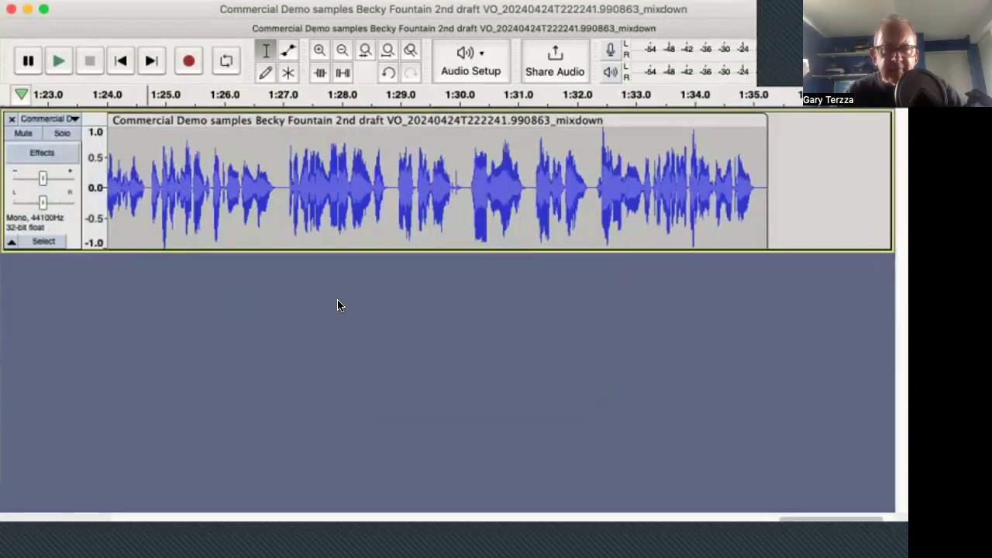
Play the beginning of the track to judge the silence before the first word.
scroll(338, 303, "left", 15)
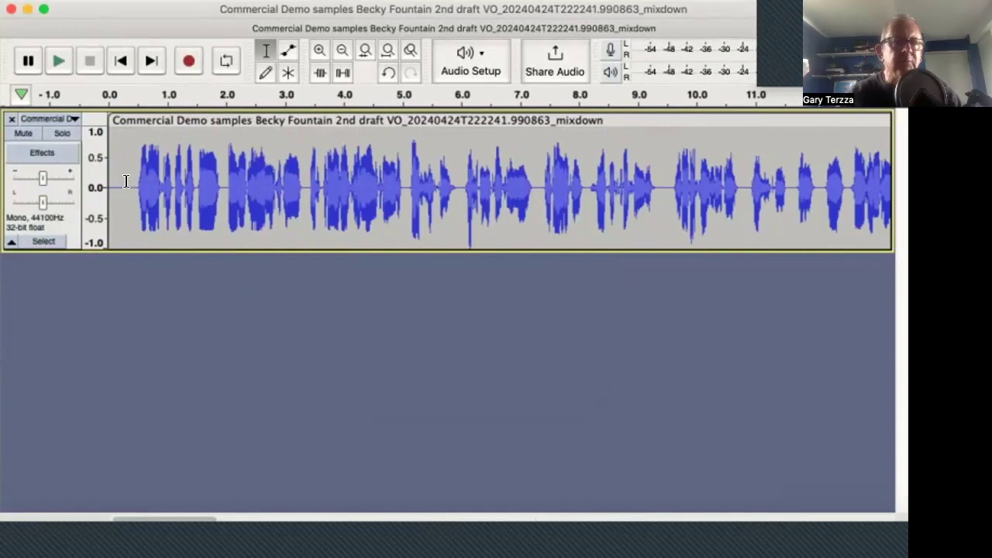
left_click_drag(110, 175, 143, 176)
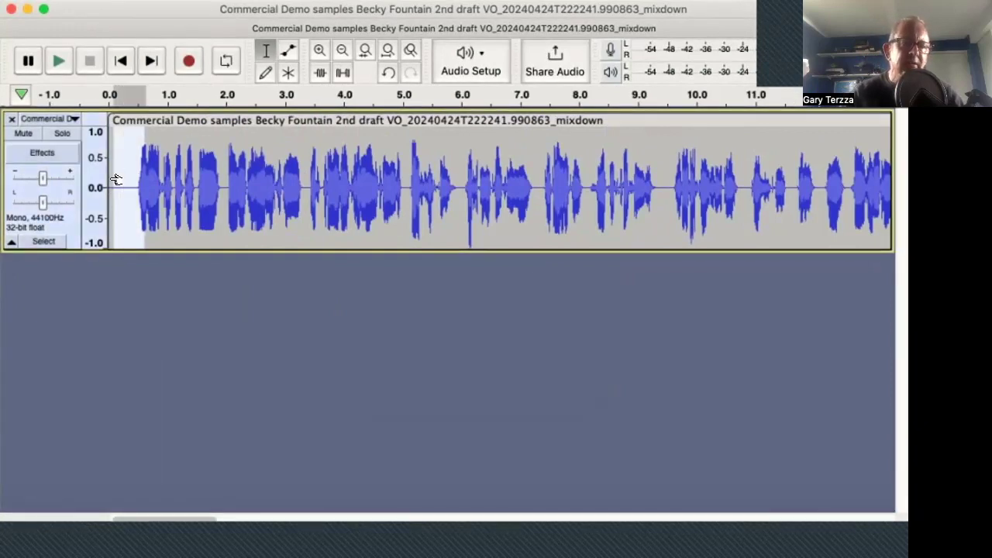
left_click(108, 179)
key("space")
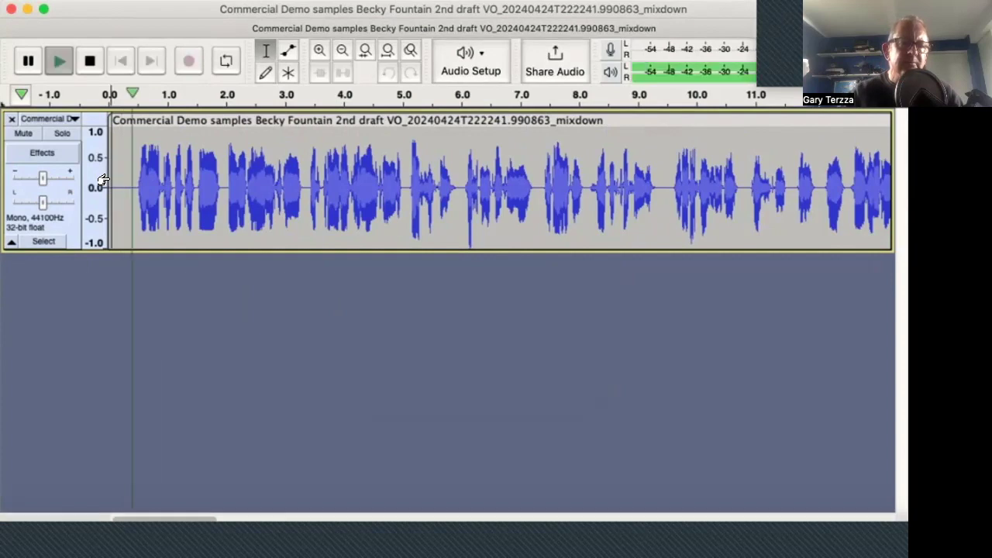
key("space")
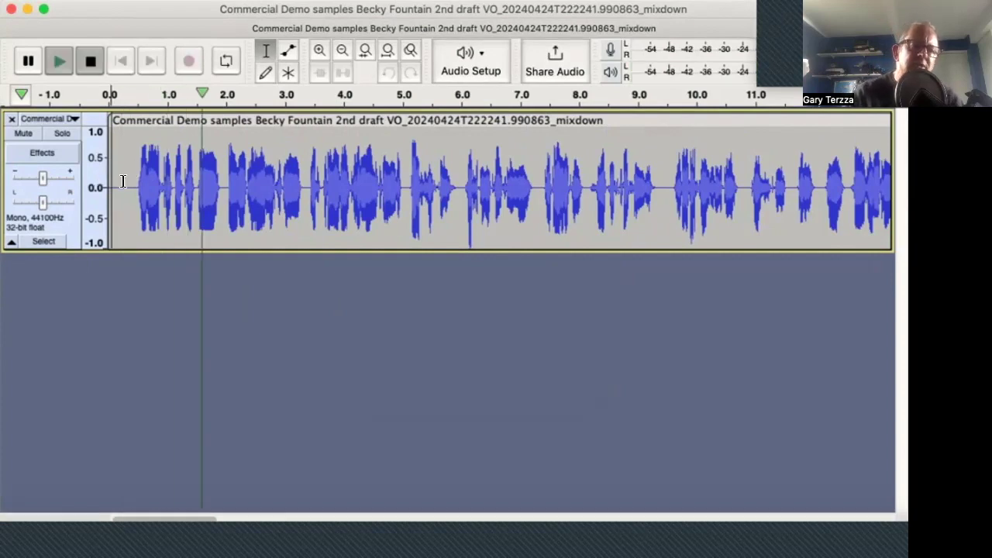
key("space")
Shorten the opening silence by deleting about 0.25 s before the first word.
left_click(110, 181)
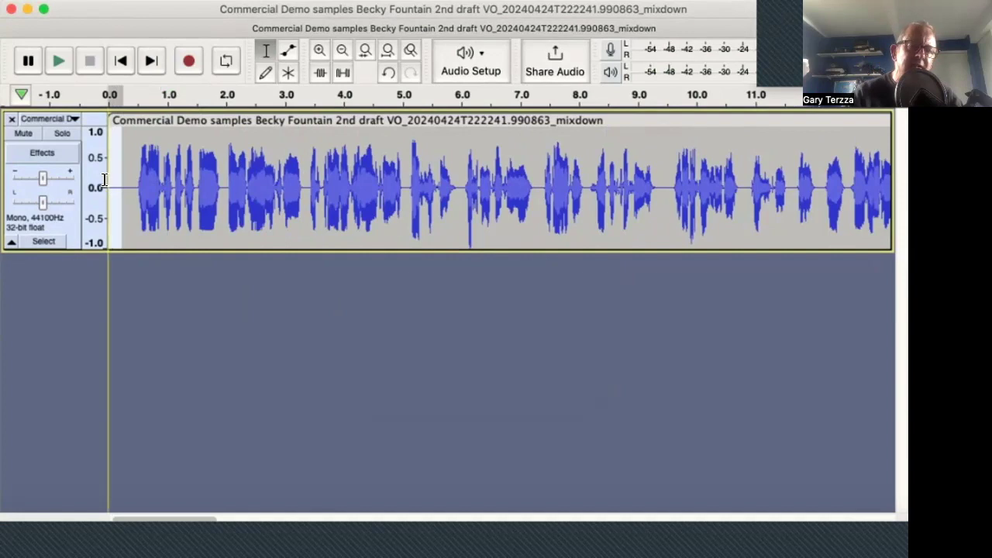
left_click_drag(112, 180, 127, 180)
key("Delete")
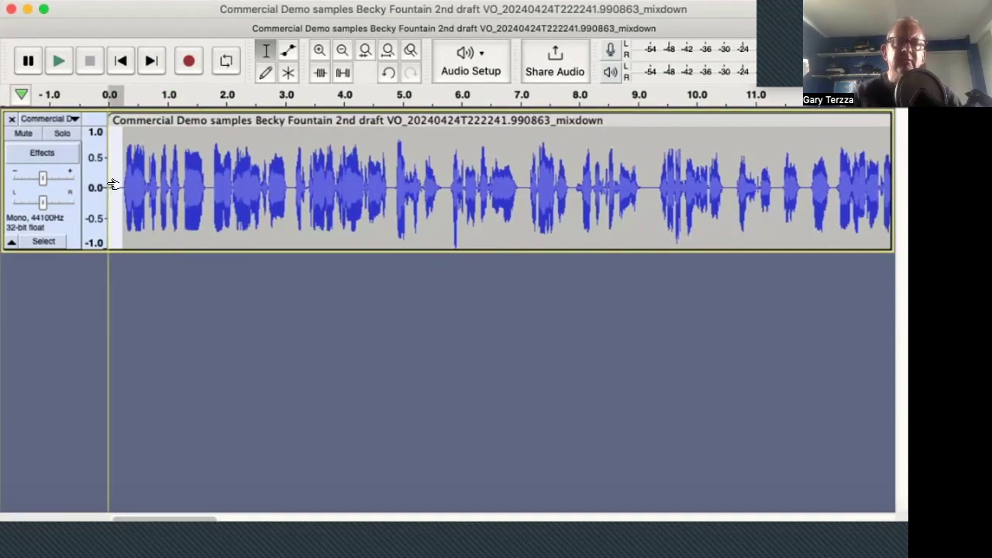
Apply Fade In to the opening stretch from 0.0 to about 0.25 s.
left_click(403, 0)
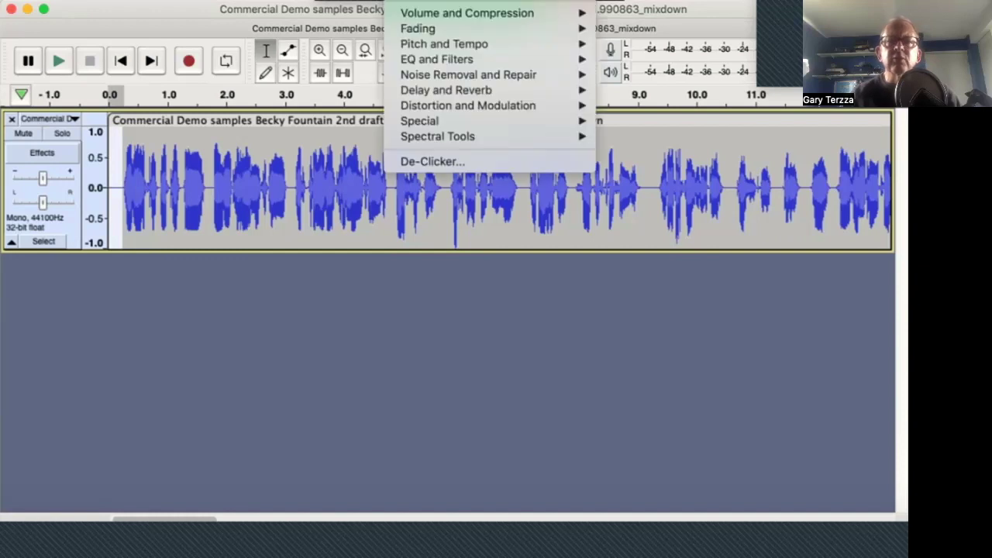
mouse_move(422, 27)
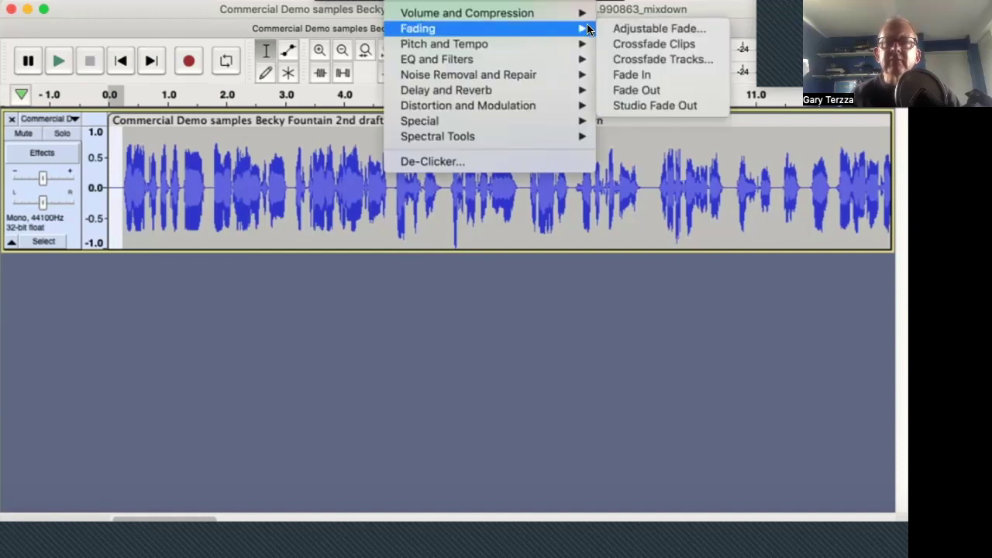
left_click(631, 75)
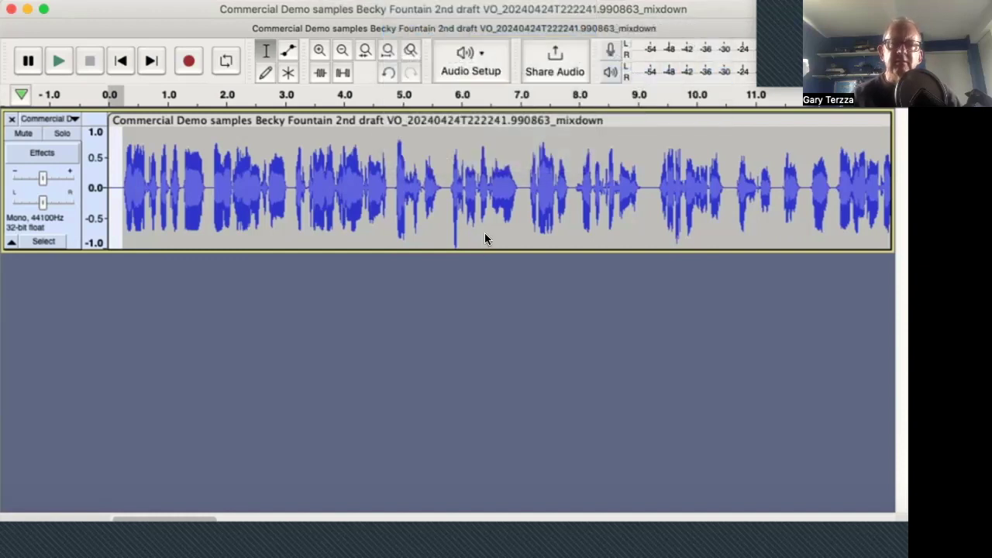
Apply Fade Out to the closing silence from about 1:34.7 to the end of the clip.
scroll(484, 237, "right", 15)
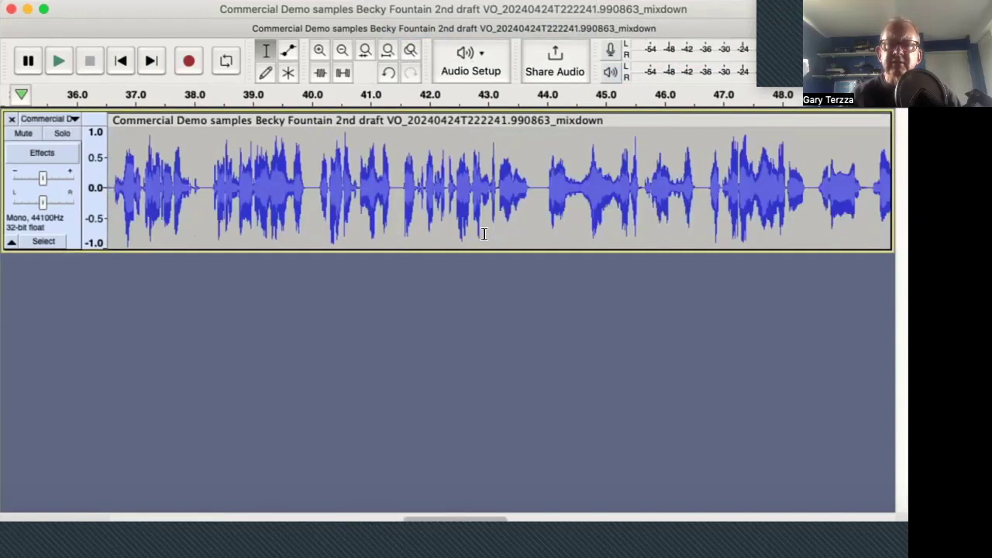
scroll(485, 234, "right", 20)
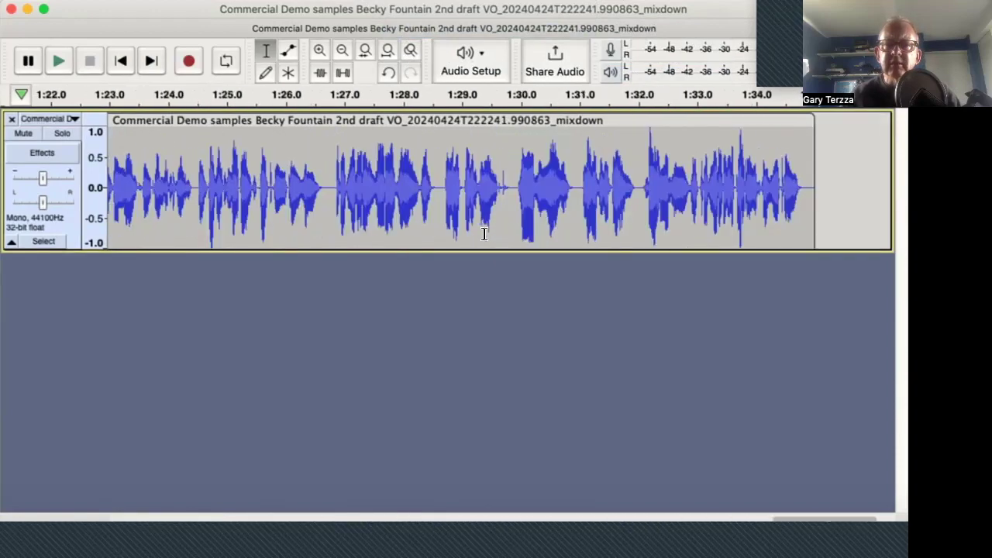
scroll(483, 234, "right", 3)
left_click_drag(703, 183, 681, 189)
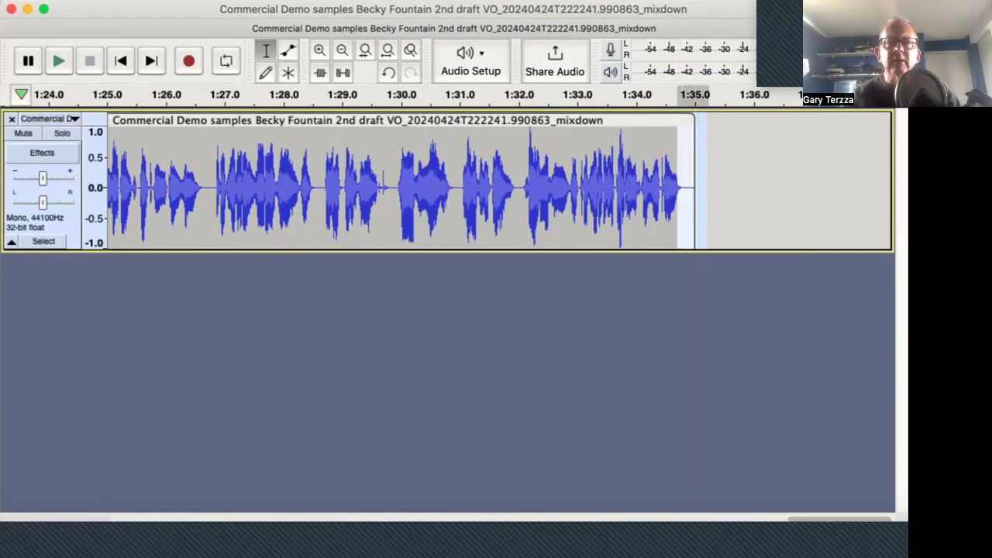
left_click(399, 0)
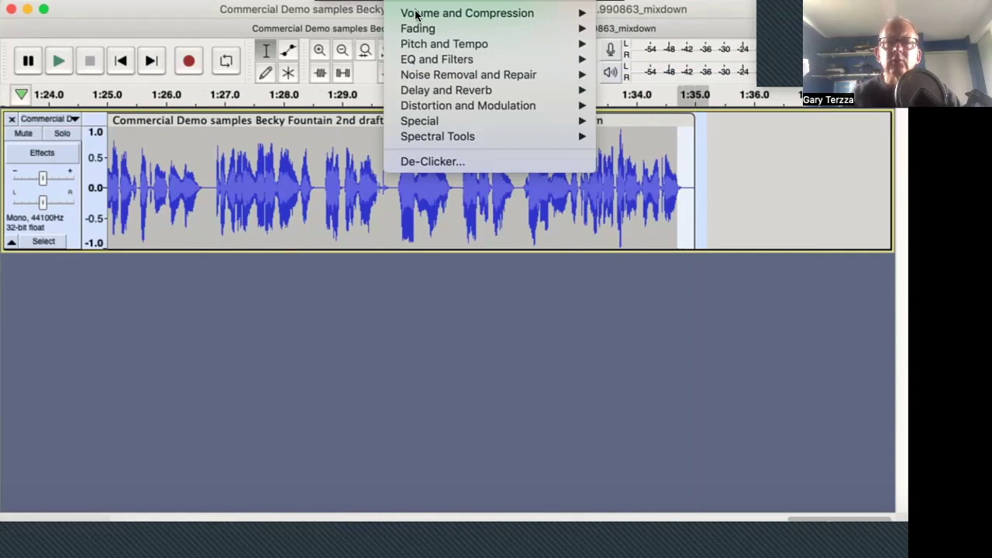
mouse_move(418, 29)
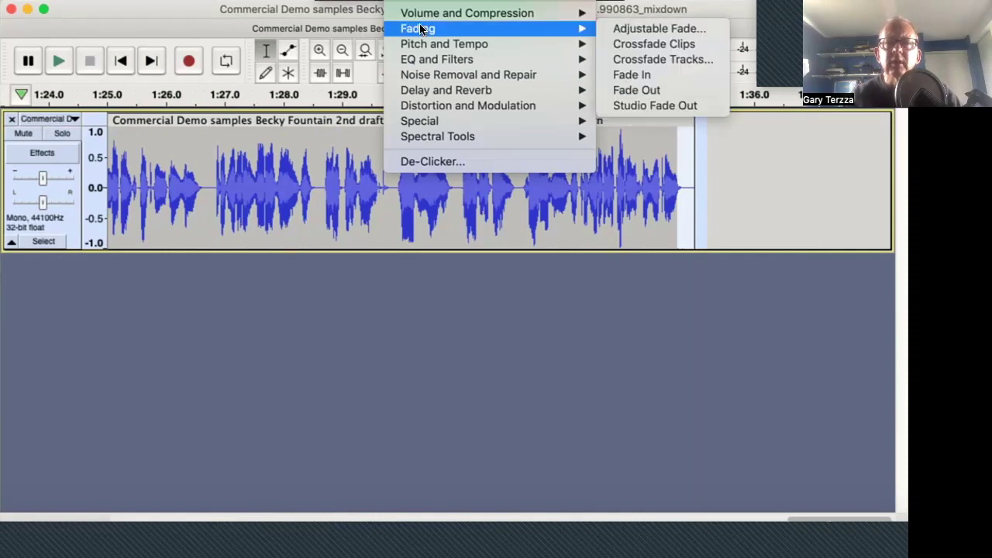
left_click(672, 91)
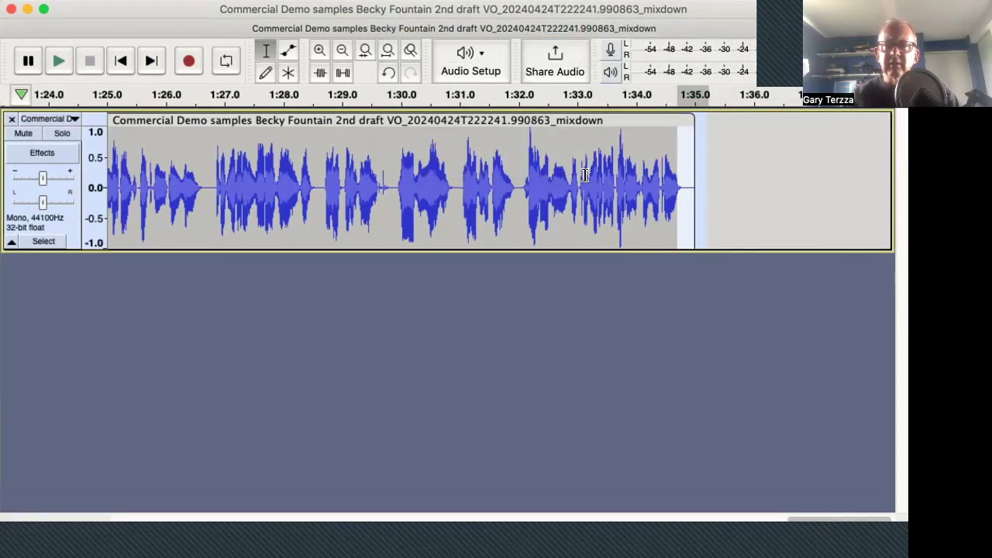
Play the edited demo through from the start and review the waveform up to the end of the clip.
scroll(605, 176, "left", 15)
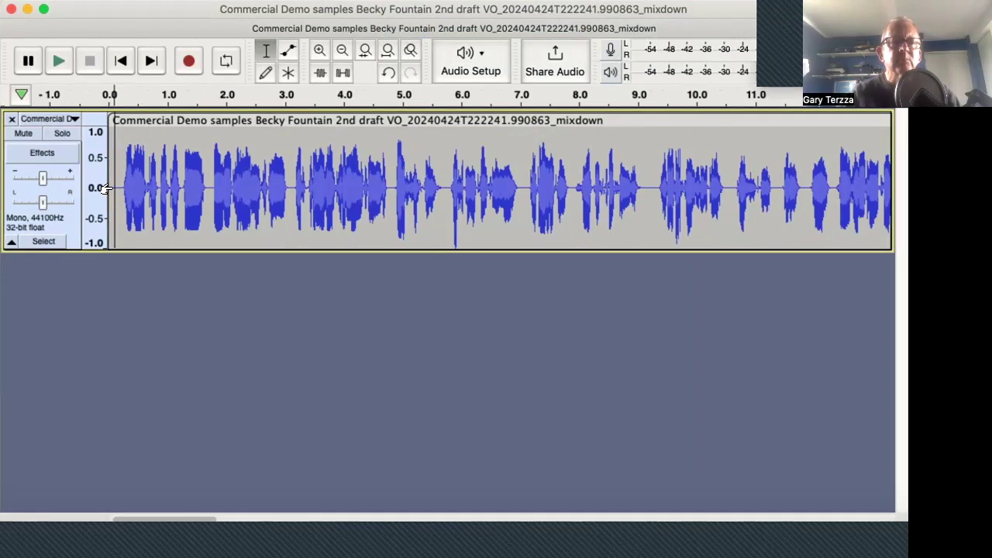
key("space")
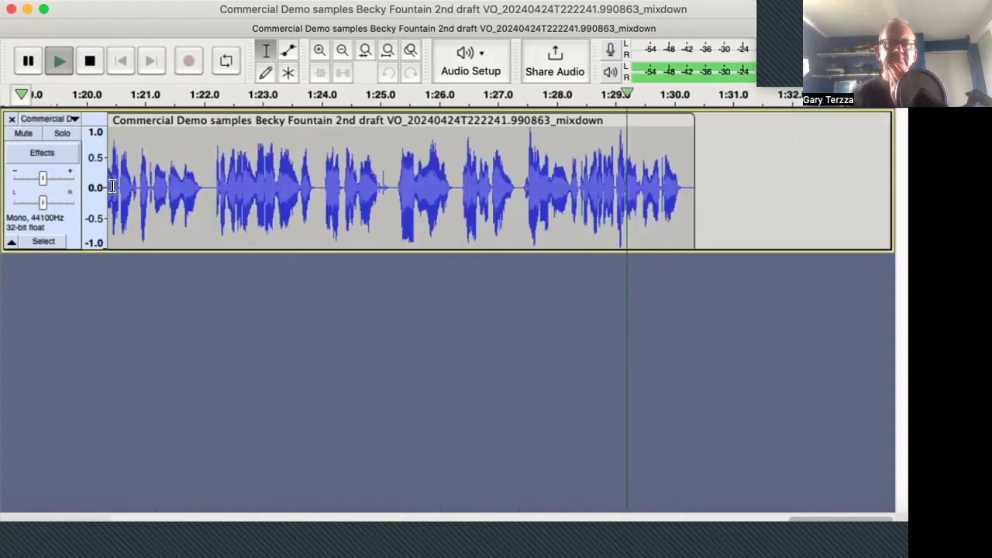
key("space")
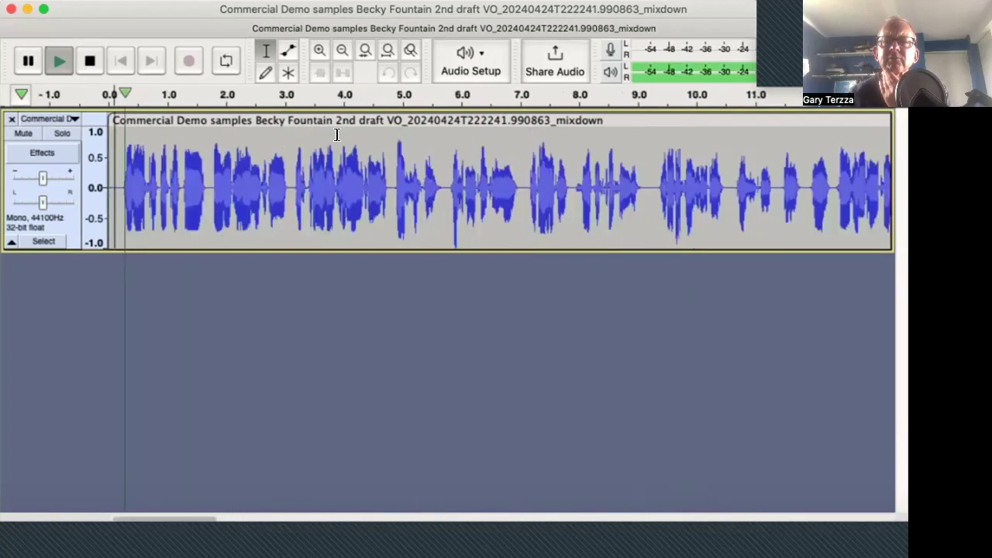
key("space")
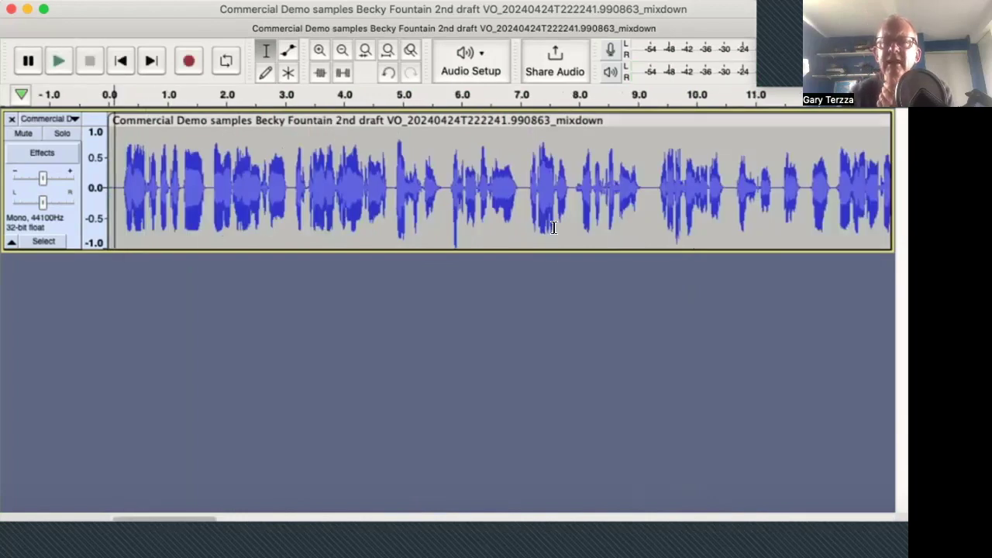
scroll(553, 227, "right", 20)
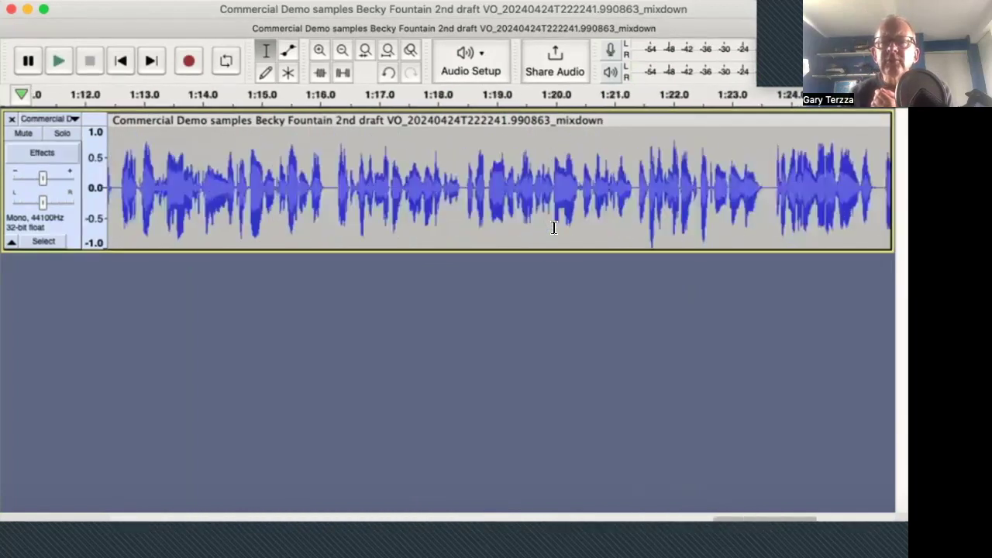
scroll(553, 227, "right", 10)
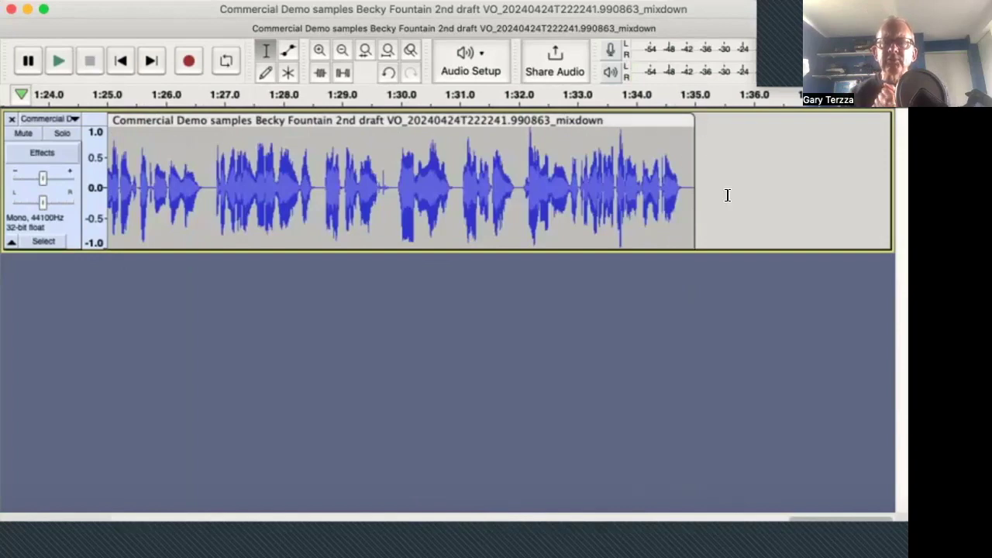